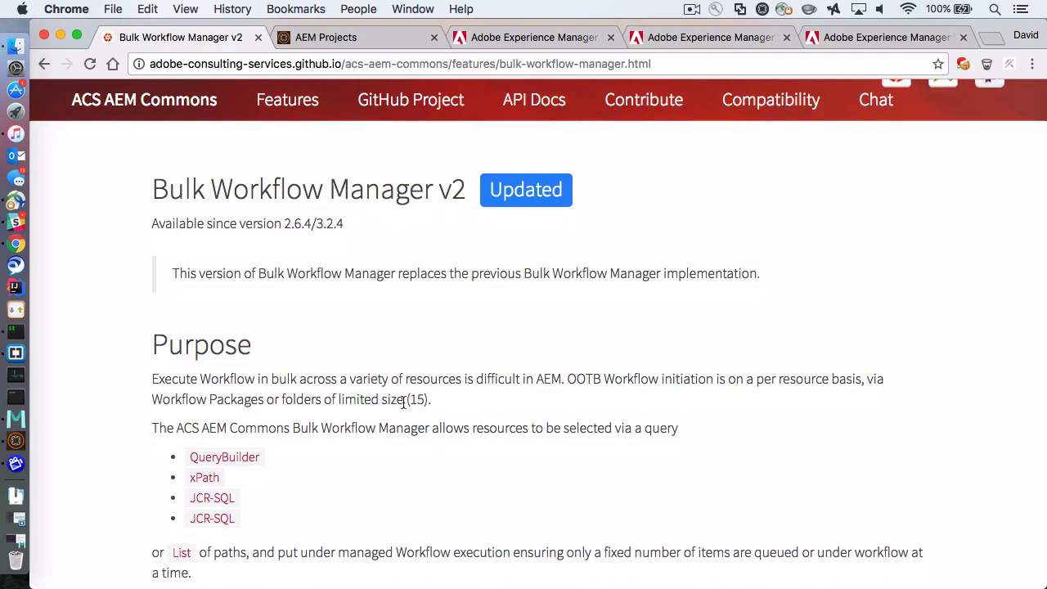
Read the Purpose and How to Use sections of the Bulk Workflow Manager v2 documentation
scroll(404, 402, down, 4)
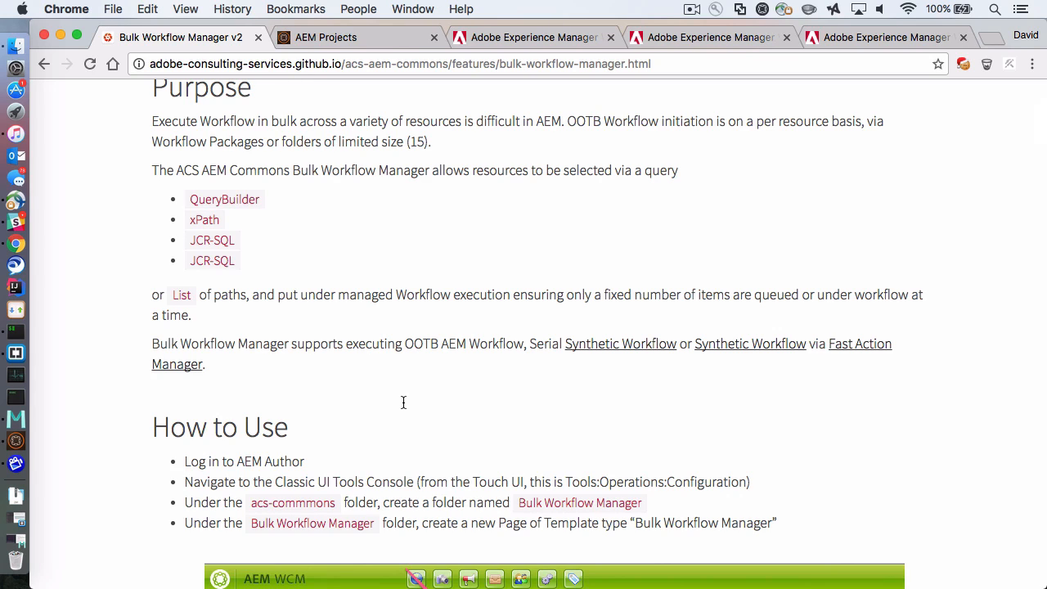
scroll(403, 402, down, 1)
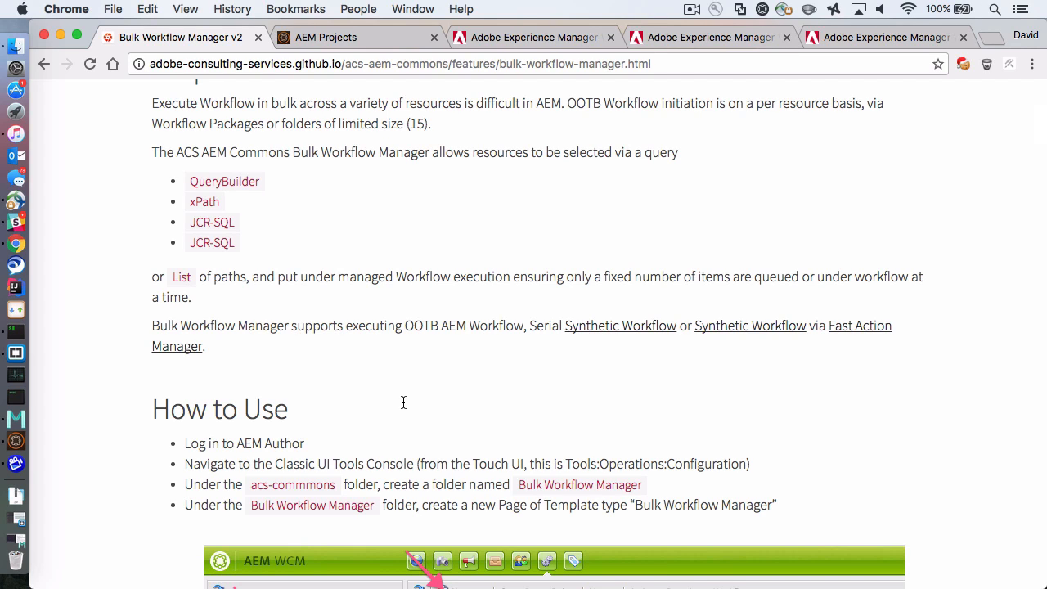
scroll(403, 401, up, 1)
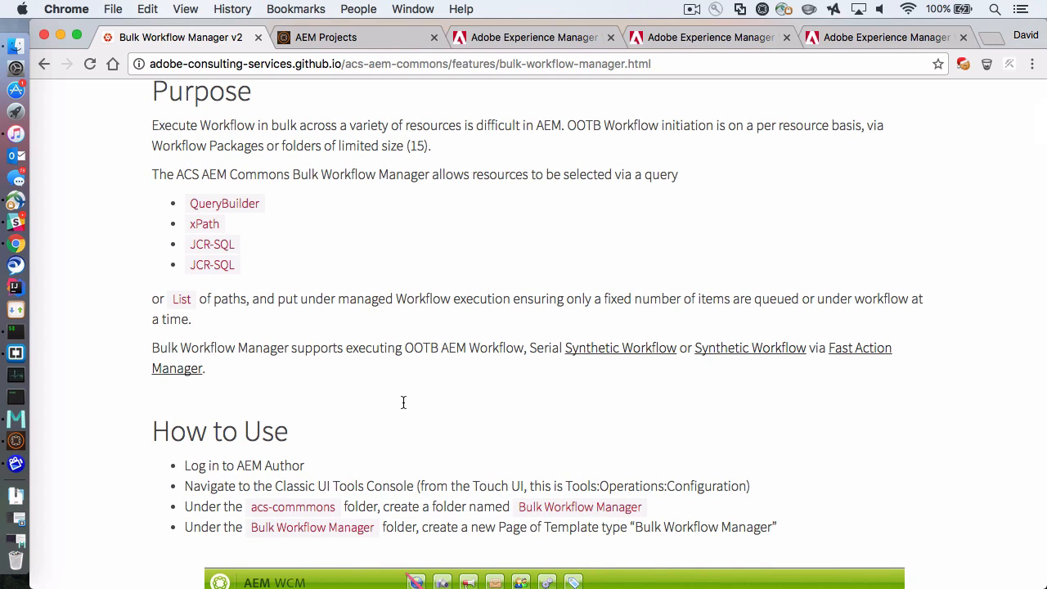
scroll(403, 402, up, 5)
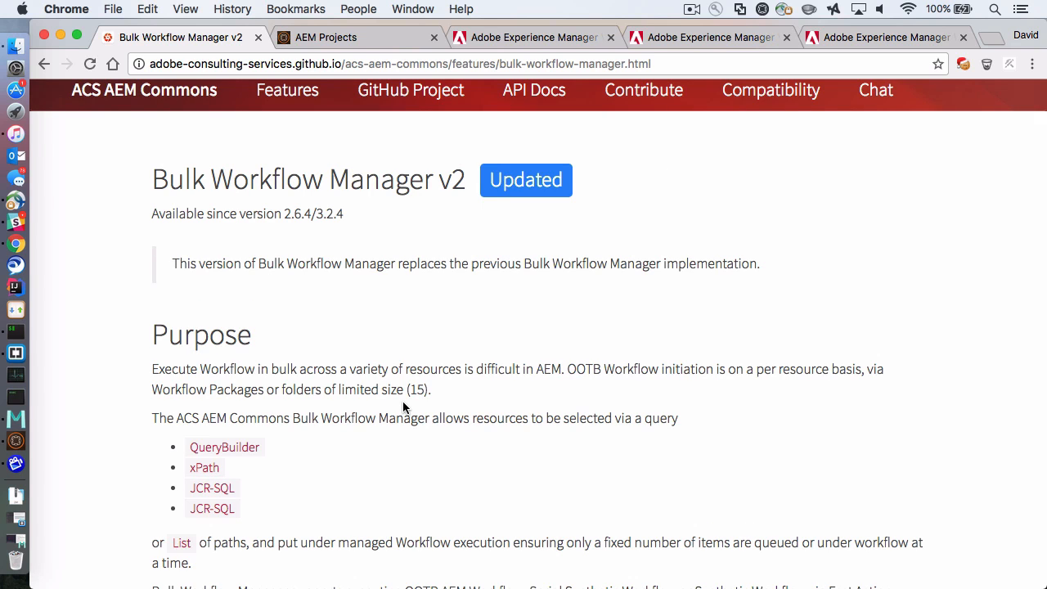
scroll(404, 407, up, 1)
Open the AEM package download page from the ACS AEM Commons home page and review the 3.4.0 and 2.8.0 releases
click(145, 136)
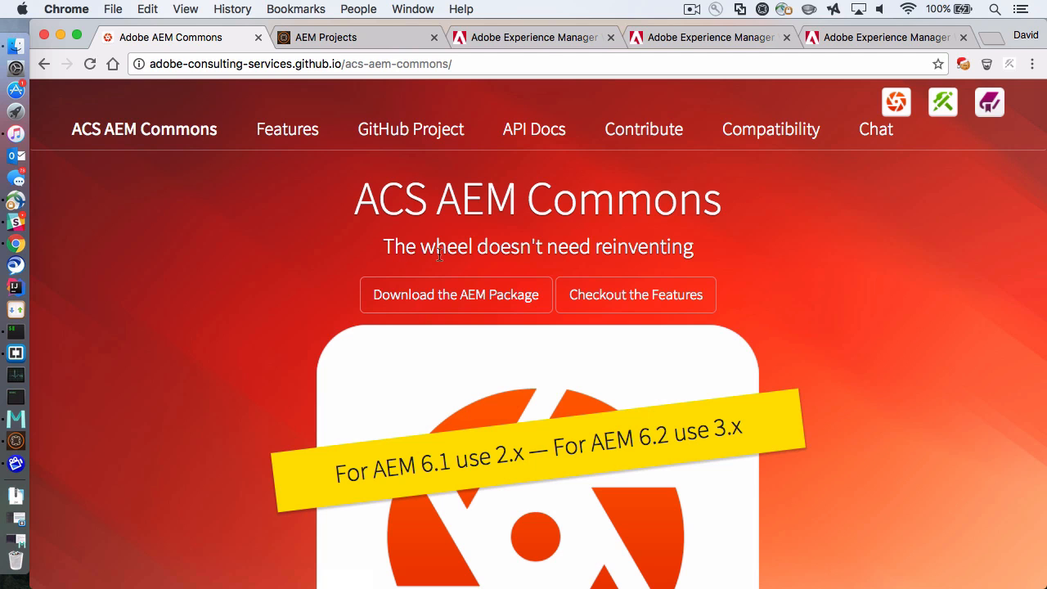
click(425, 301)
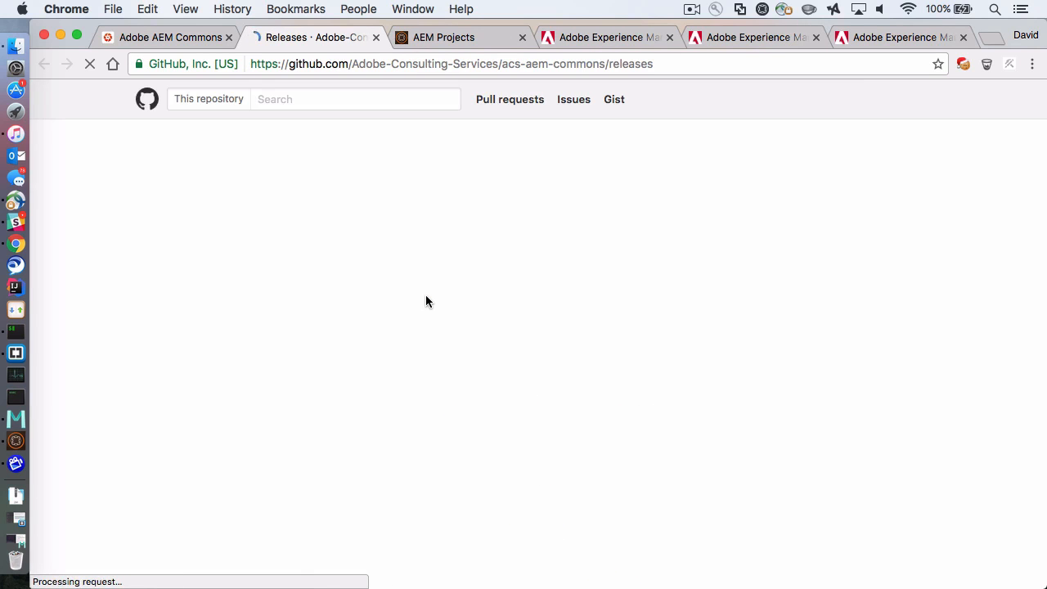
scroll(463, 347, down, 5)
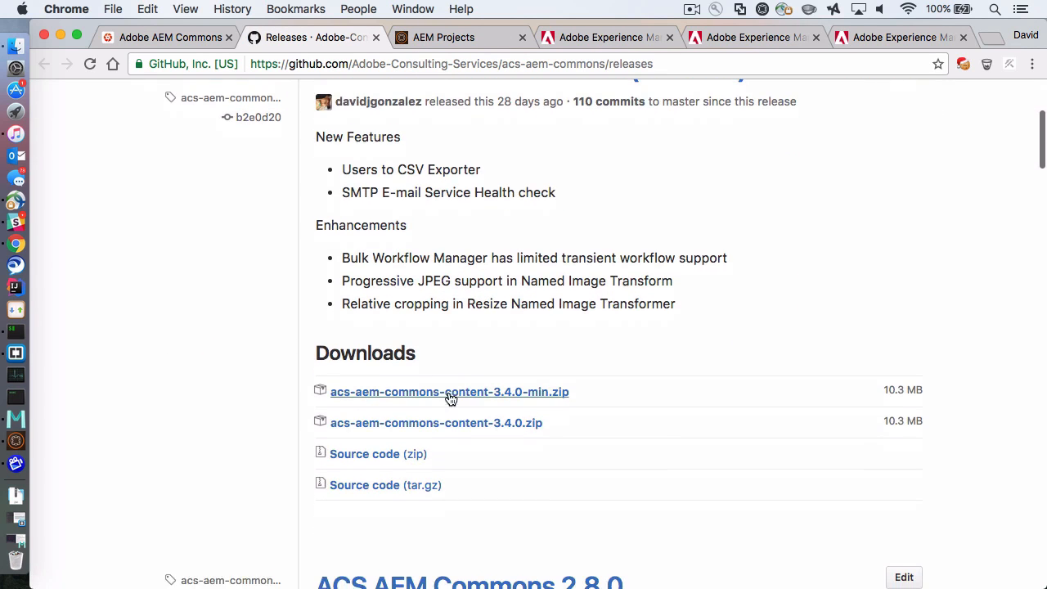
scroll(622, 303, up, 5)
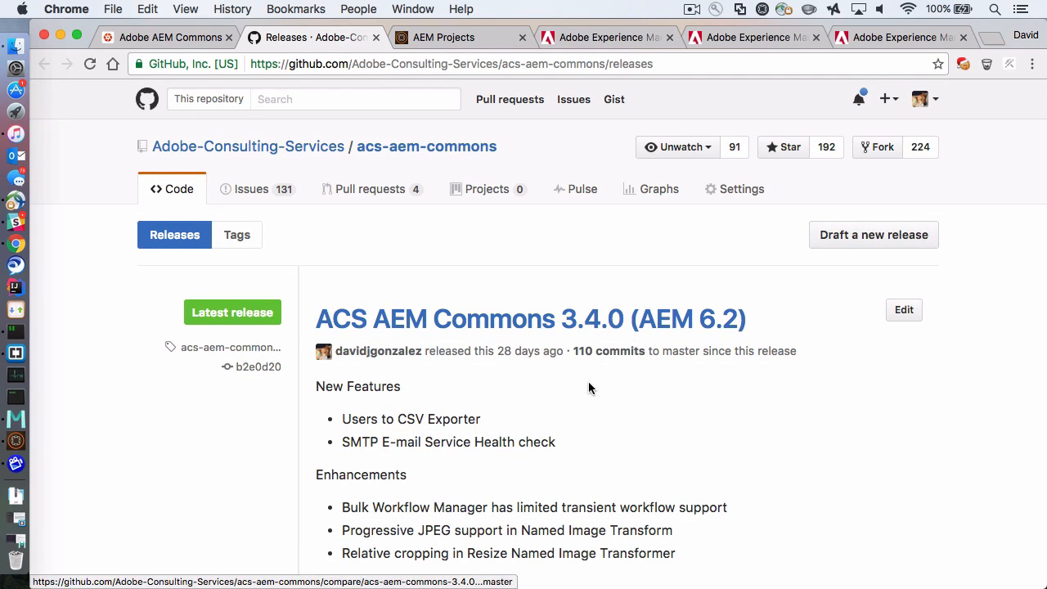
scroll(589, 388, down, 10)
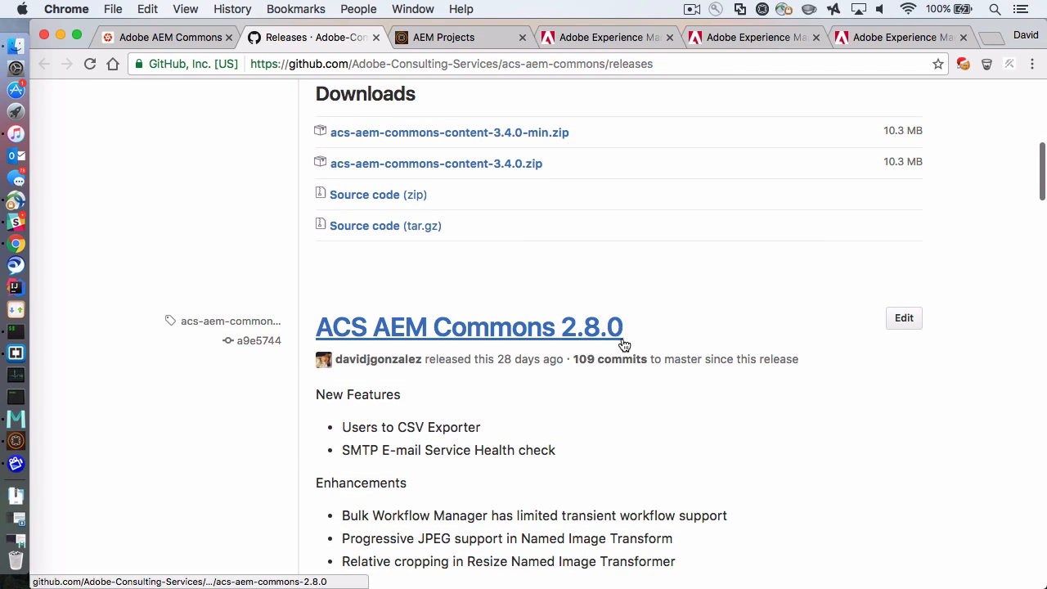
scroll(662, 338, up, 5)
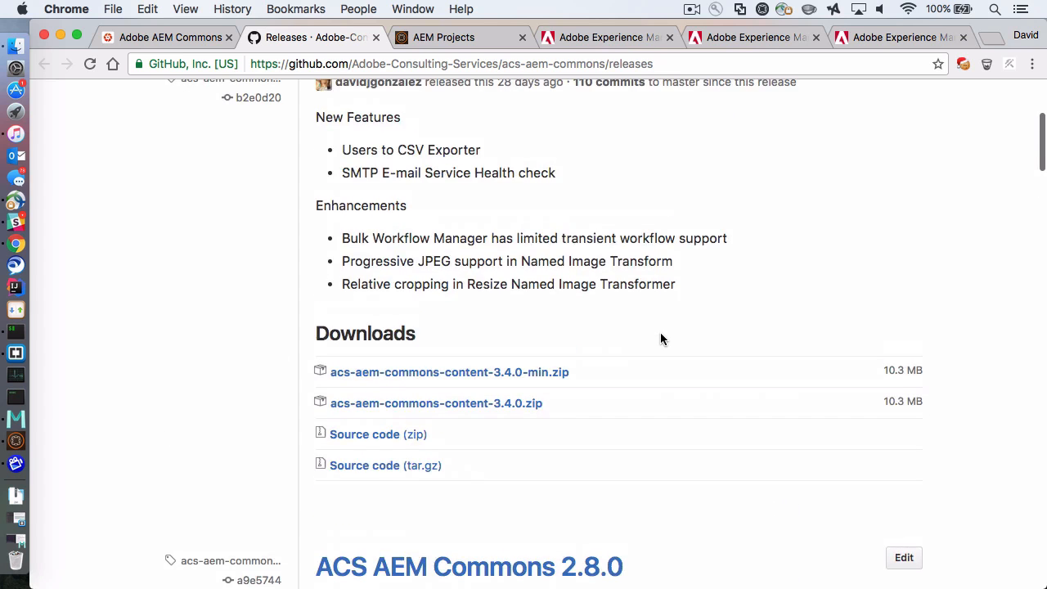
scroll(662, 339, down, 2)
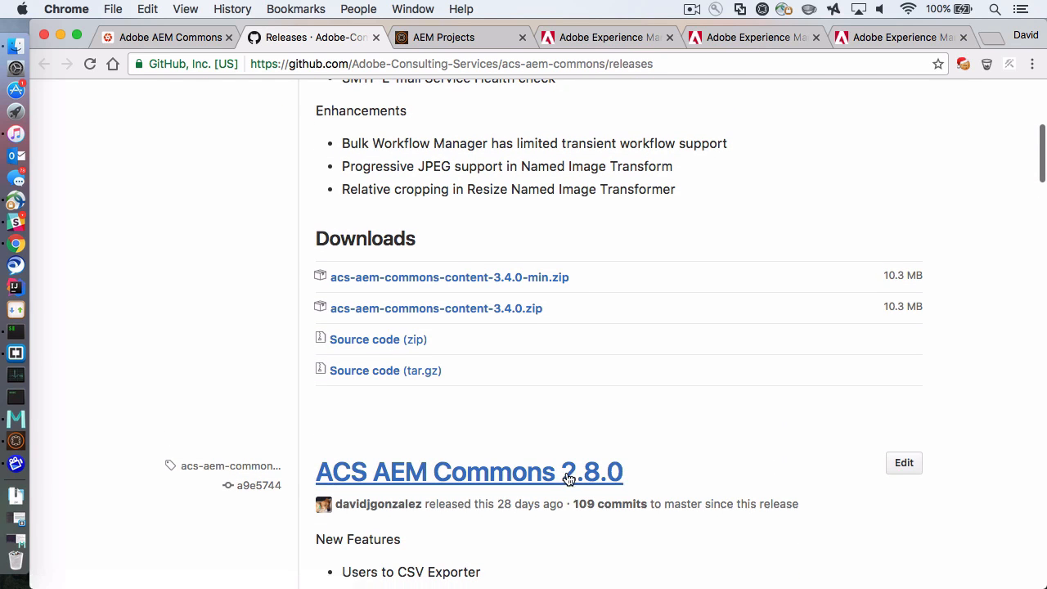
scroll(646, 476, up, 1)
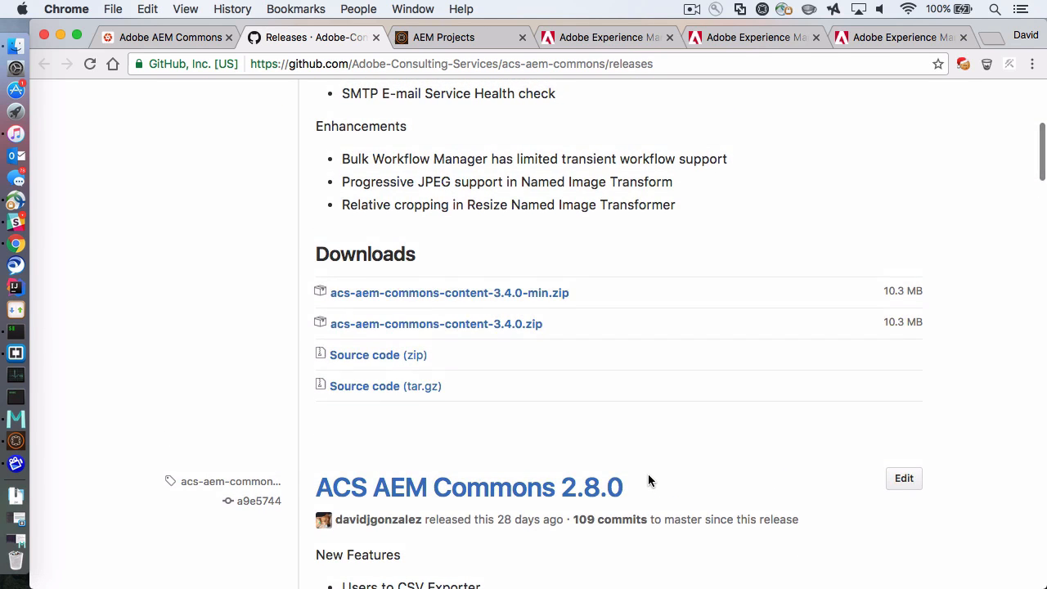
scroll(648, 474, up, 7)
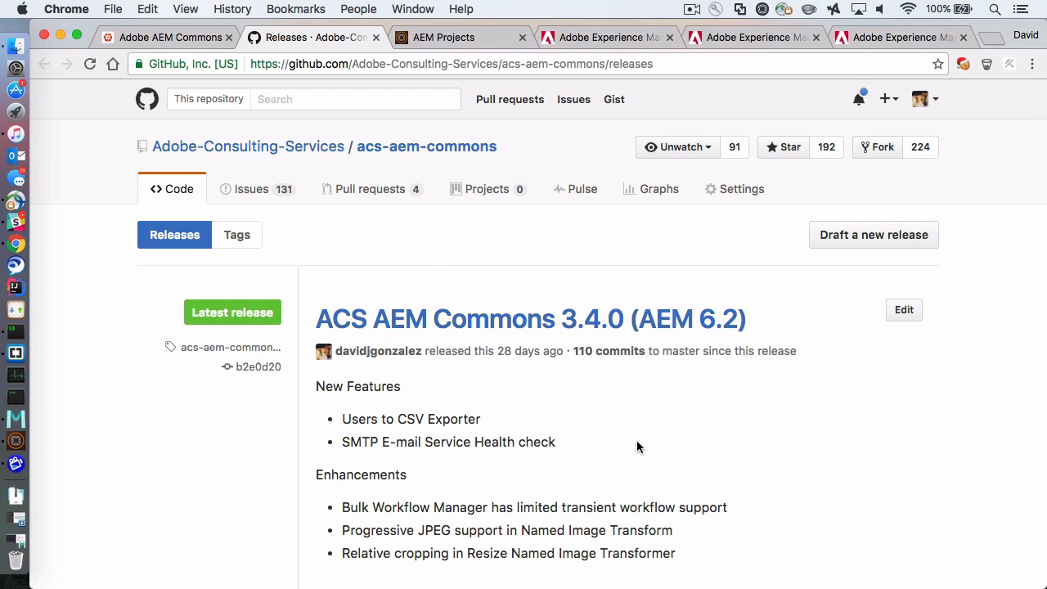
Switch to the local AEM instance and load its classic tools console at localhost:4502/miscadmin
click(439, 38)
drag(237, 64, 861, 171)
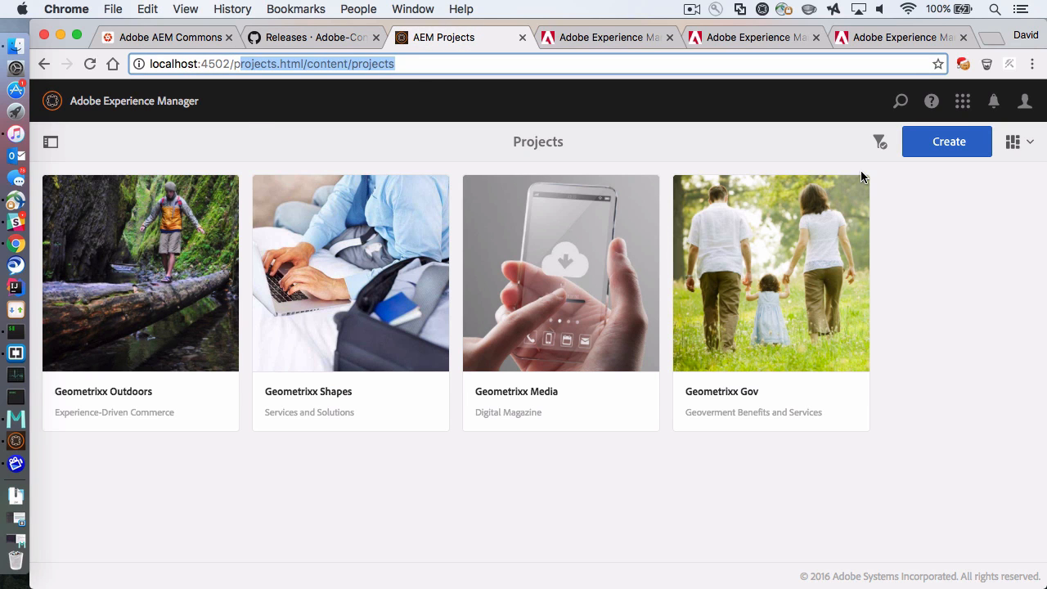
key(BackSpace)
text(misc)
key(Return)
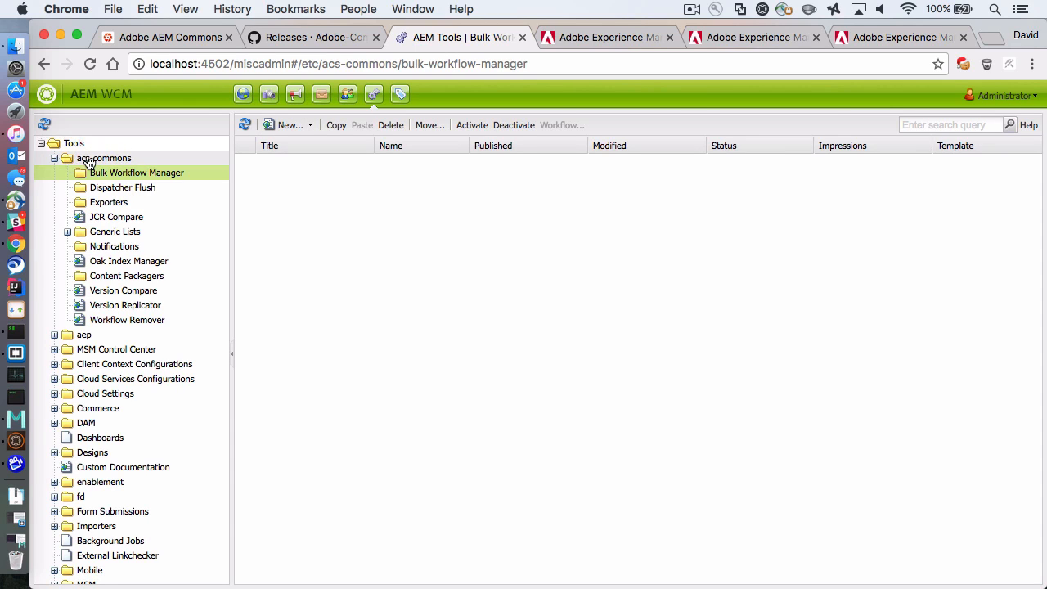
Create a page titled aem-workflow from the Bulk Workflow Manager template in the Bulk Workflow Manager folder, and open it
click(309, 126)
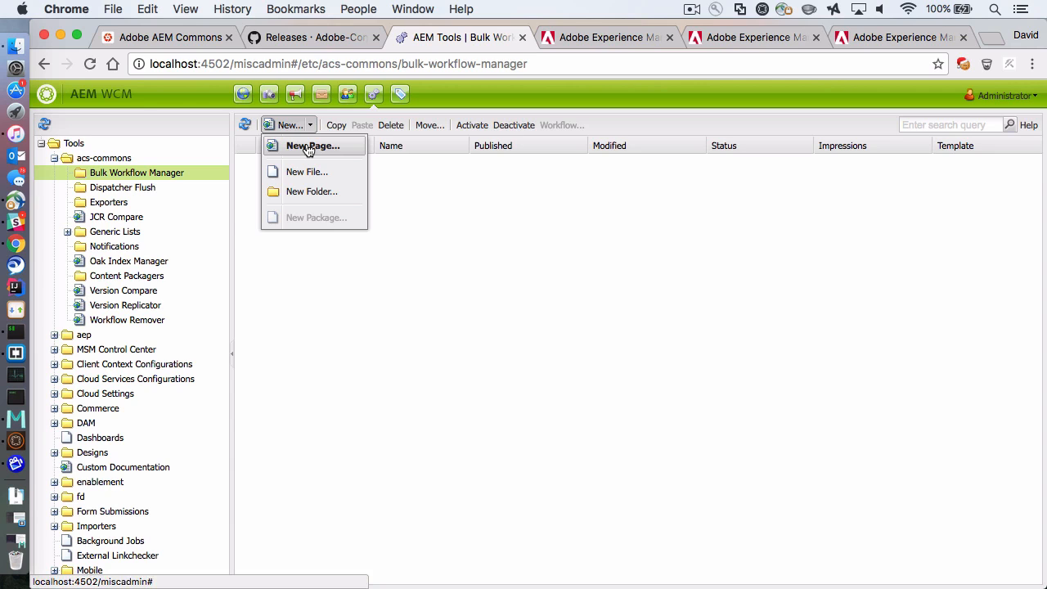
click(309, 147)
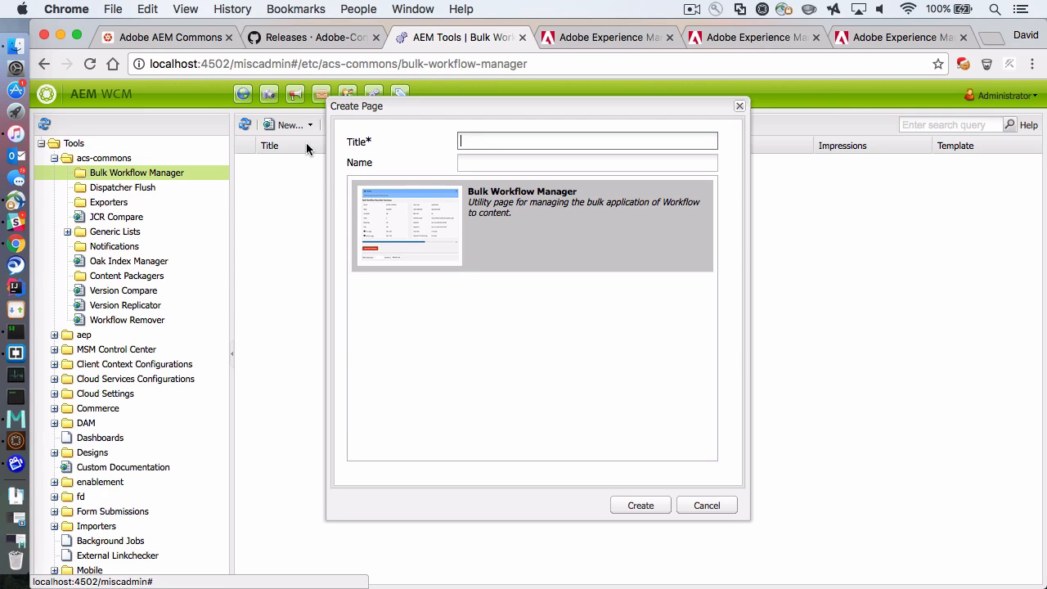
text(aem-workflow)
click(643, 508)
double_click(271, 167)
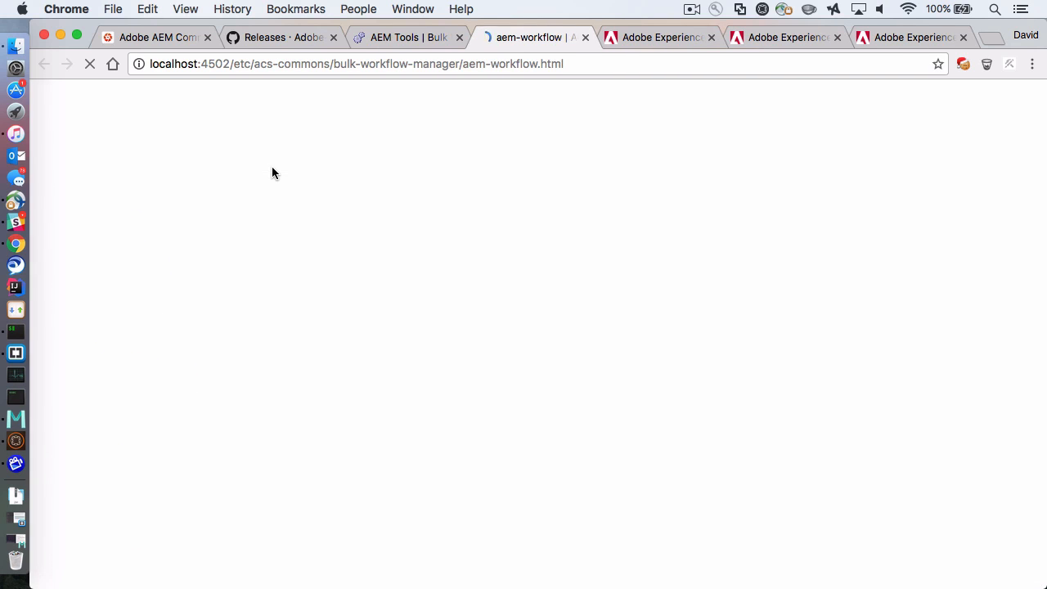
Examine the bulk workflow setup form, including the available Bulk Workflow Runner and Query Type options
scroll(271, 167, down, 1)
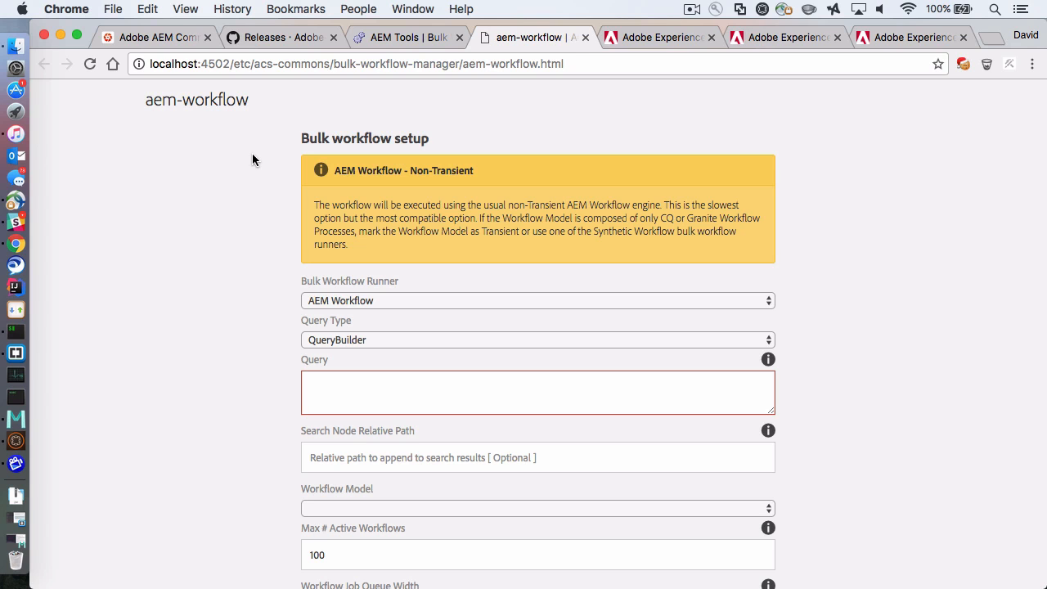
scroll(253, 154, down, 2)
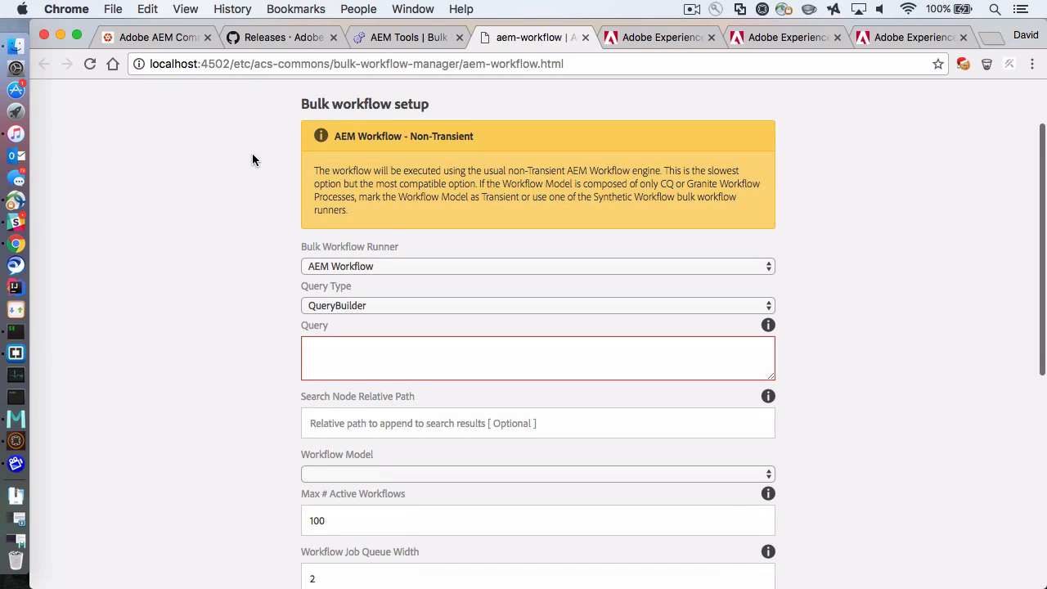
scroll(252, 155, up, 2)
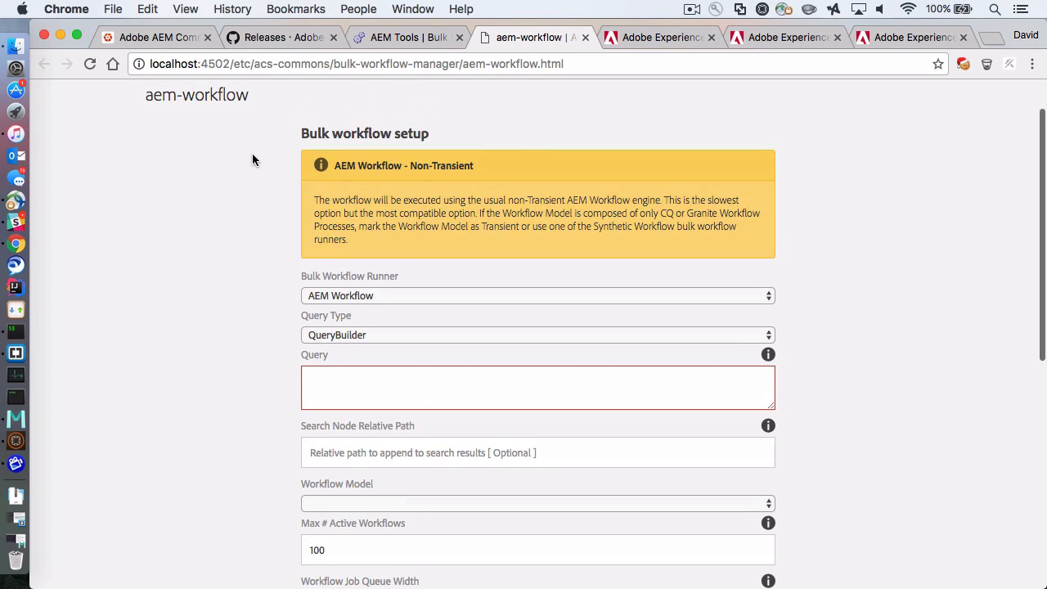
click(313, 297)
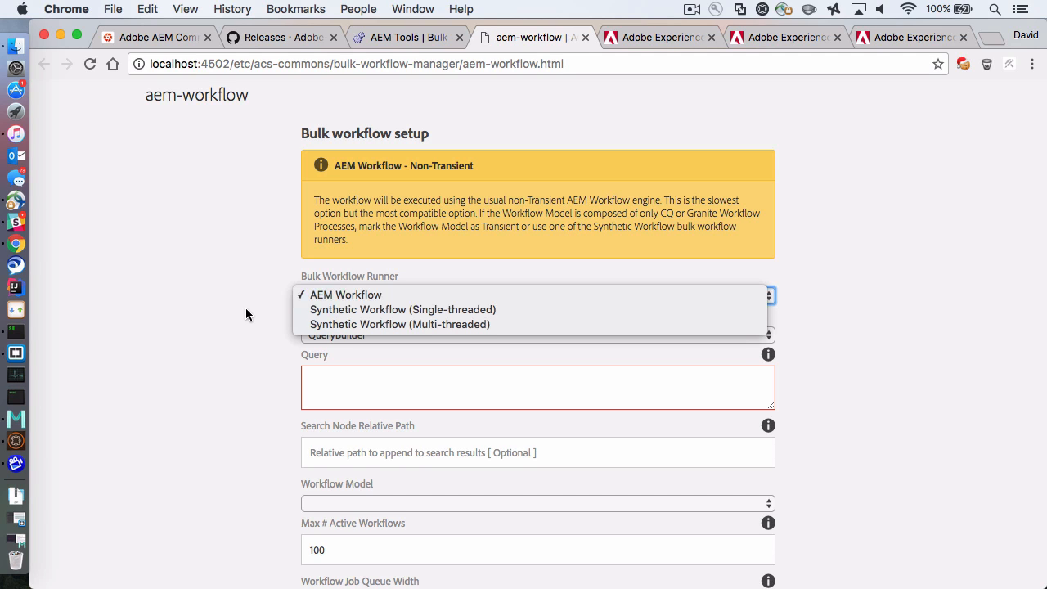
click(305, 294)
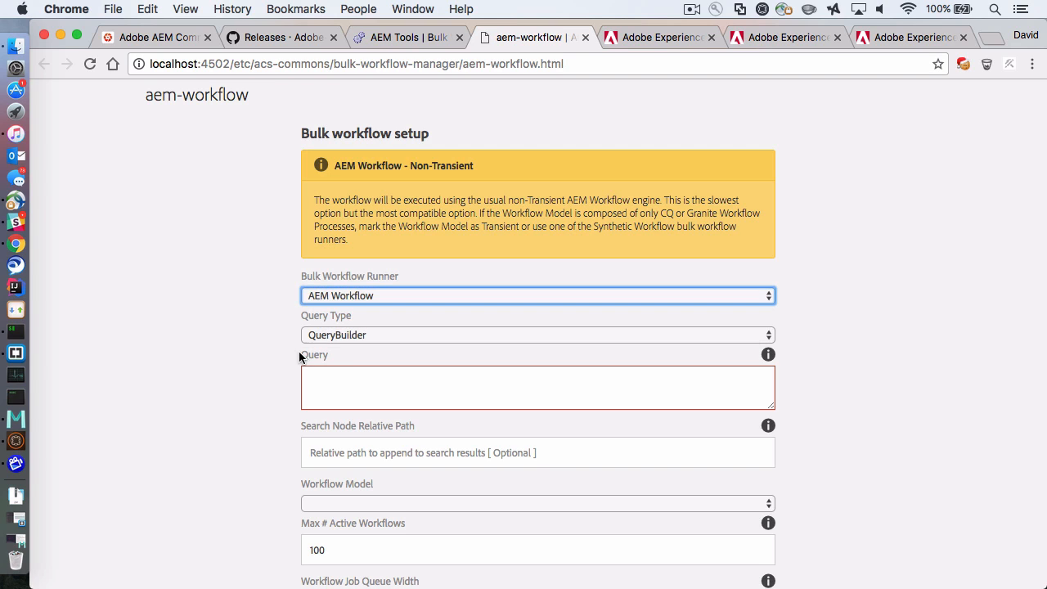
click(279, 344)
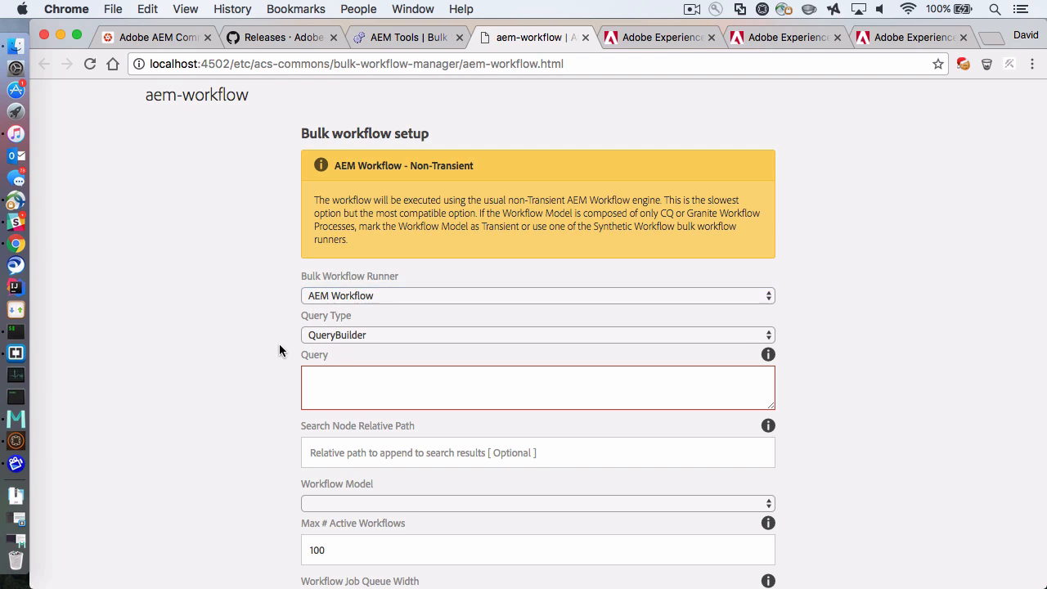
click(352, 338)
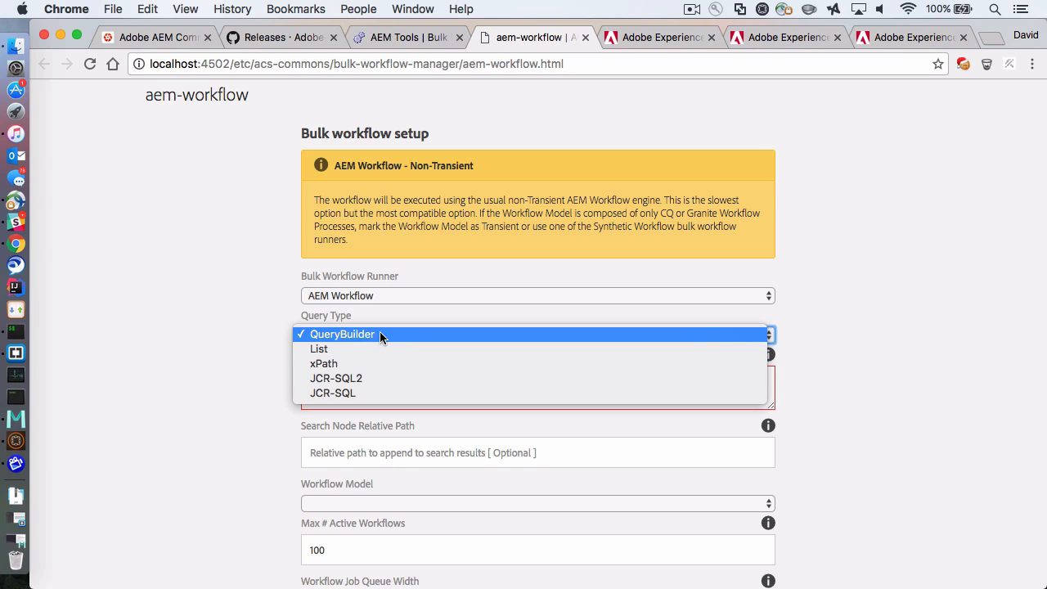
click(264, 333)
Enter a three-line query: type=dam:Asset, path=/content/dam and p.limit=100, enlarging the query box to fit
click(350, 394)
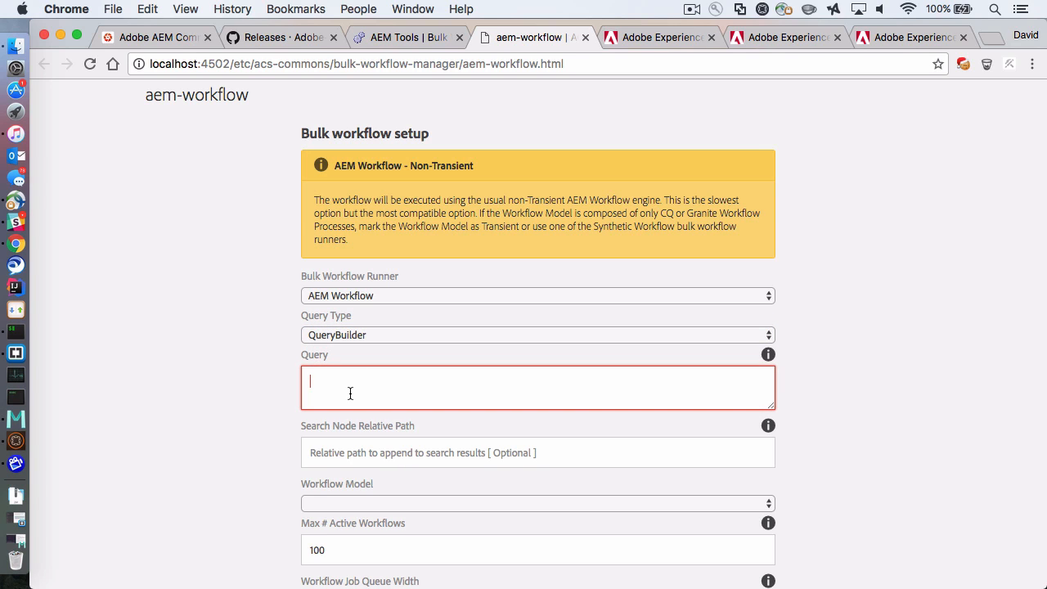
text(type=dam:Asset)
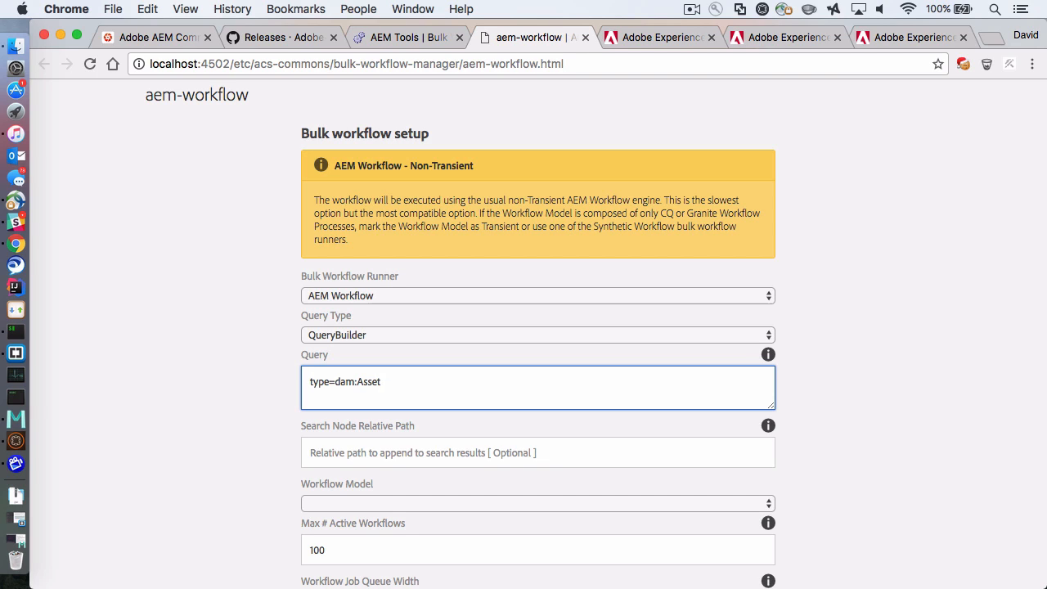
text(path=/co)
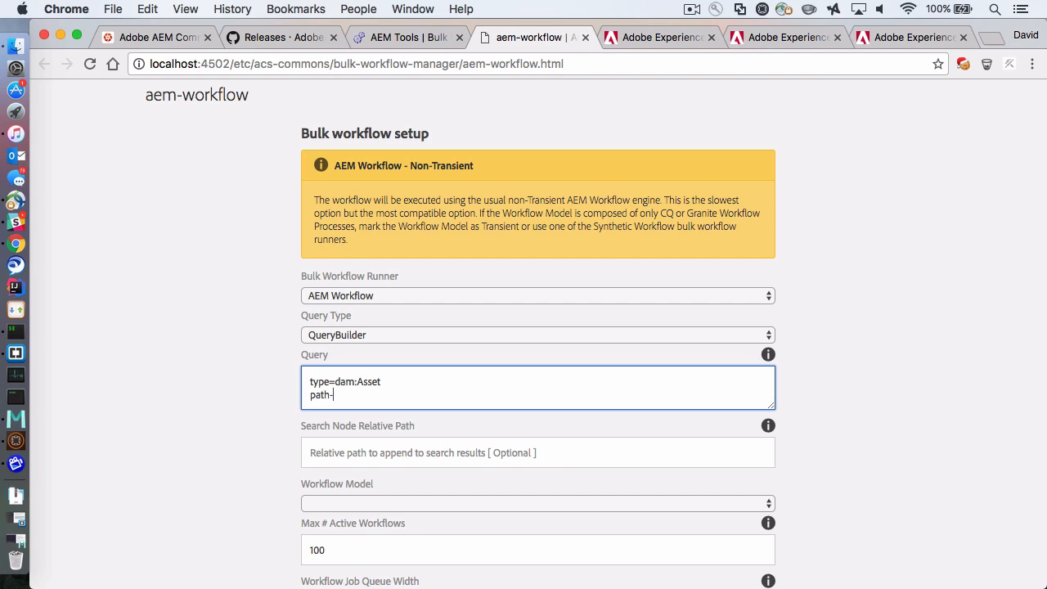
text(ntent/dam)
drag(770, 403, 769, 423)
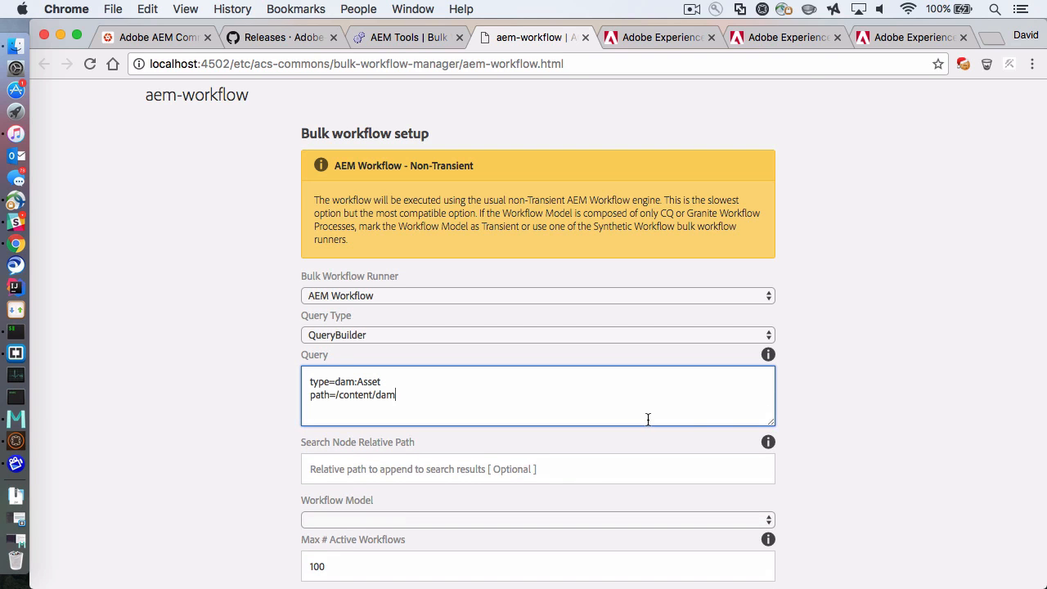
key(Return)
text(p.limit=100)
scroll(429, 319, down, 2)
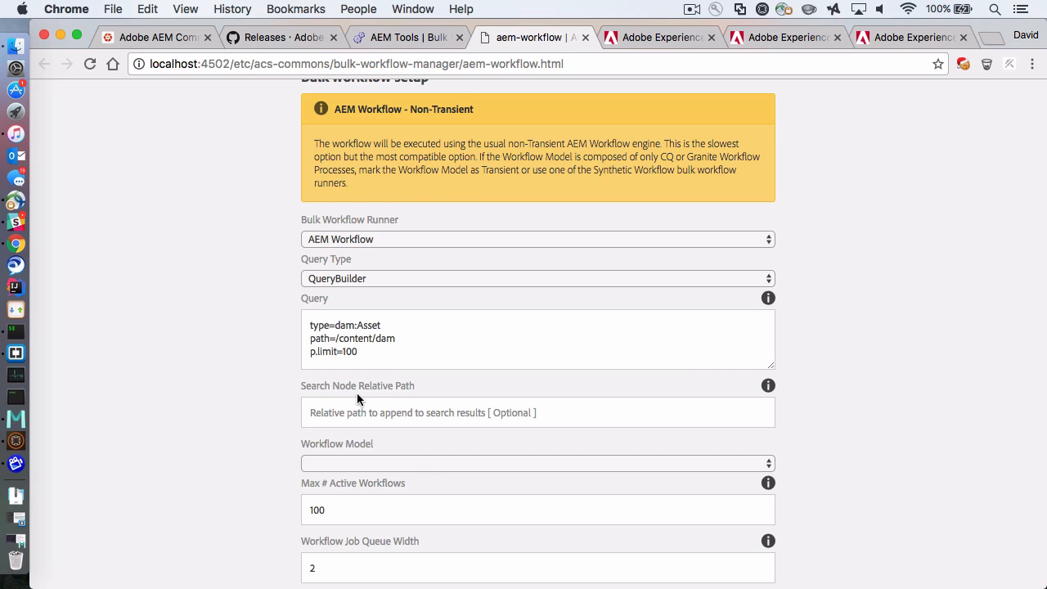
click(345, 345)
key(super+a)
click(416, 351)
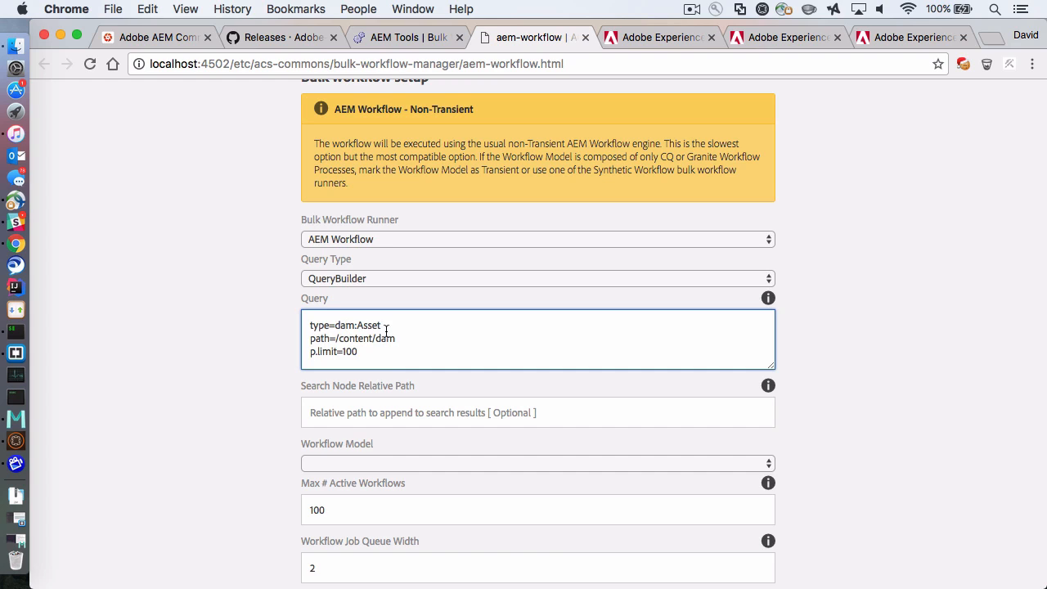
Set the Search Node Relative Path to jcr:content/renditions/original
click(361, 409)
text(jc)
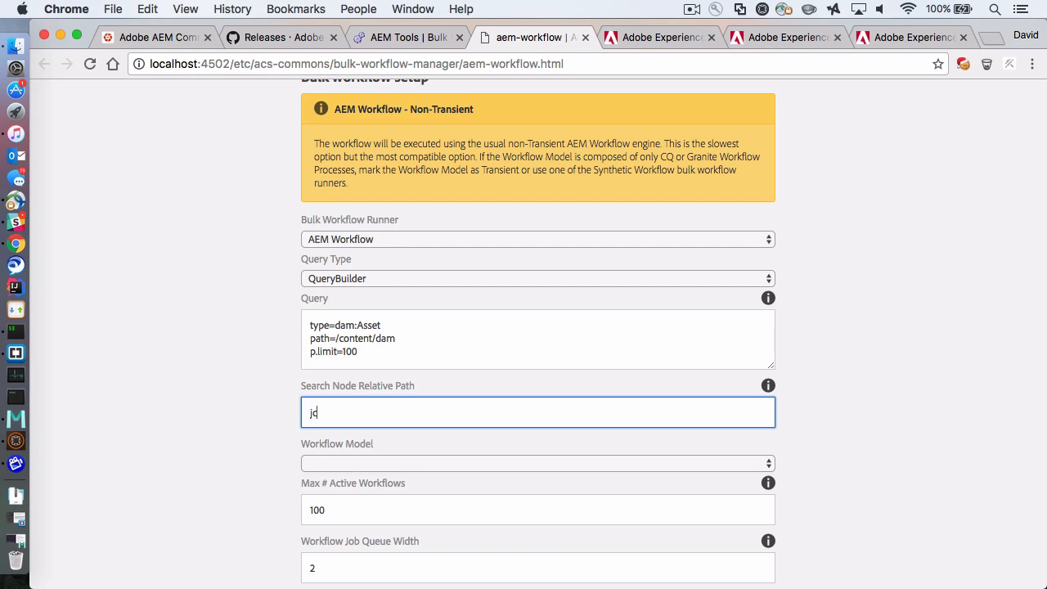
text(r:content/renditions/original)
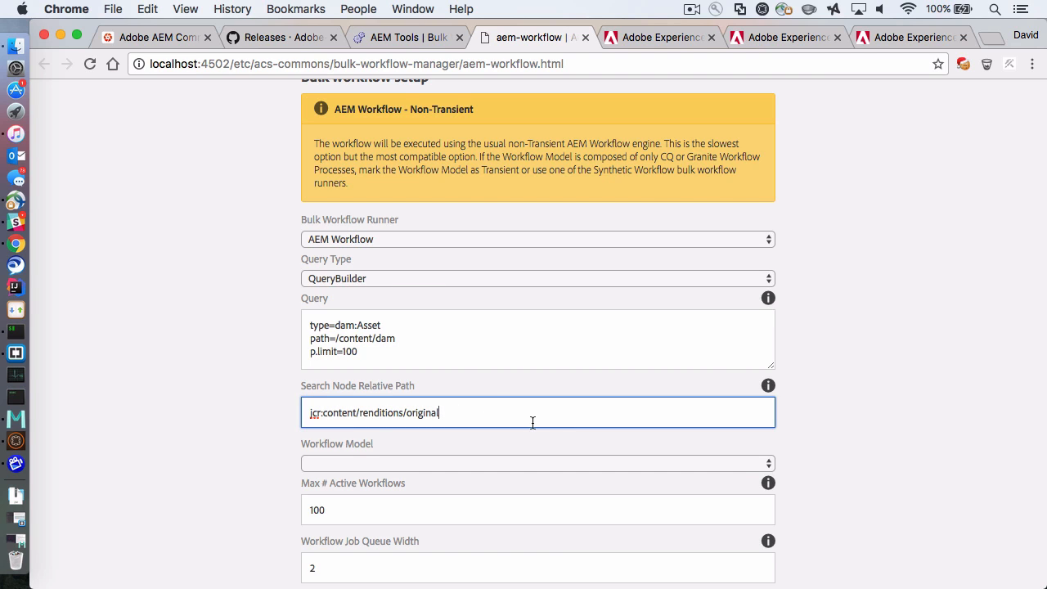
click(278, 409)
drag(308, 413, 447, 412)
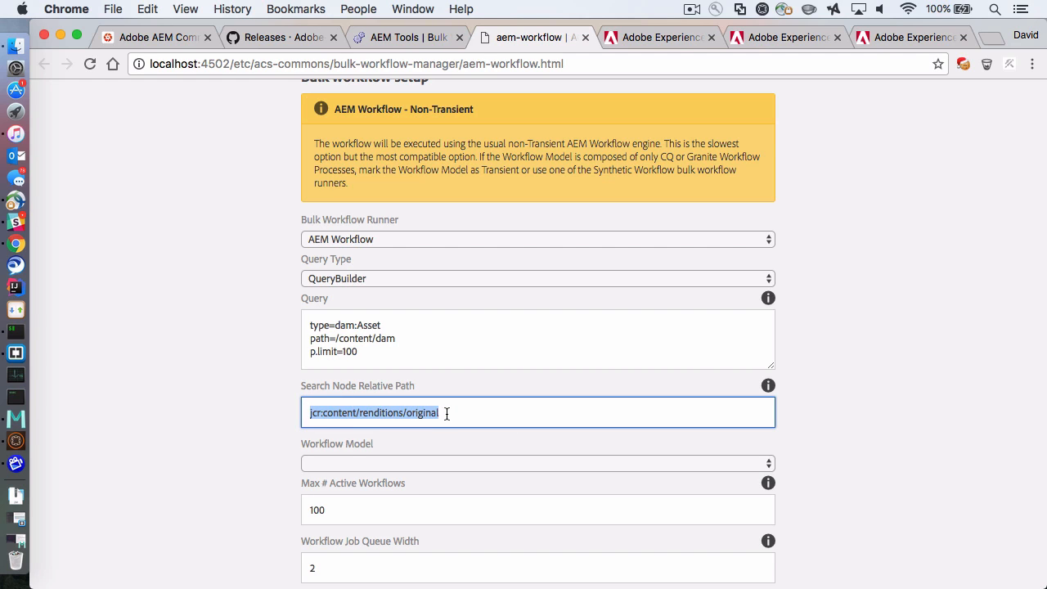
click(452, 413)
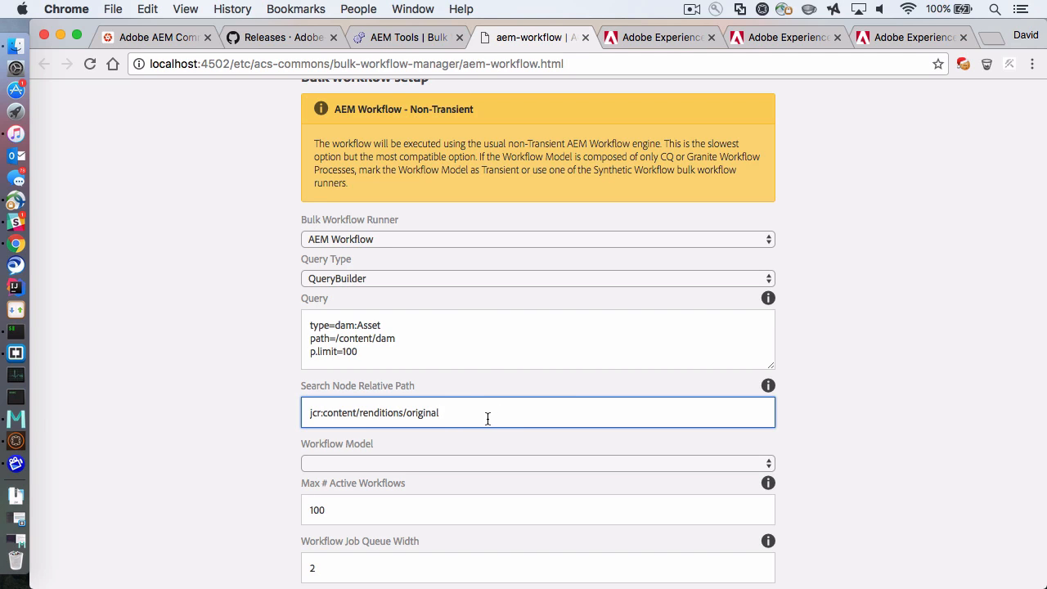
Clear the Search Node Relative Path and set the Workflow Model to DAM Update Asset
drag(482, 417, 323, 402)
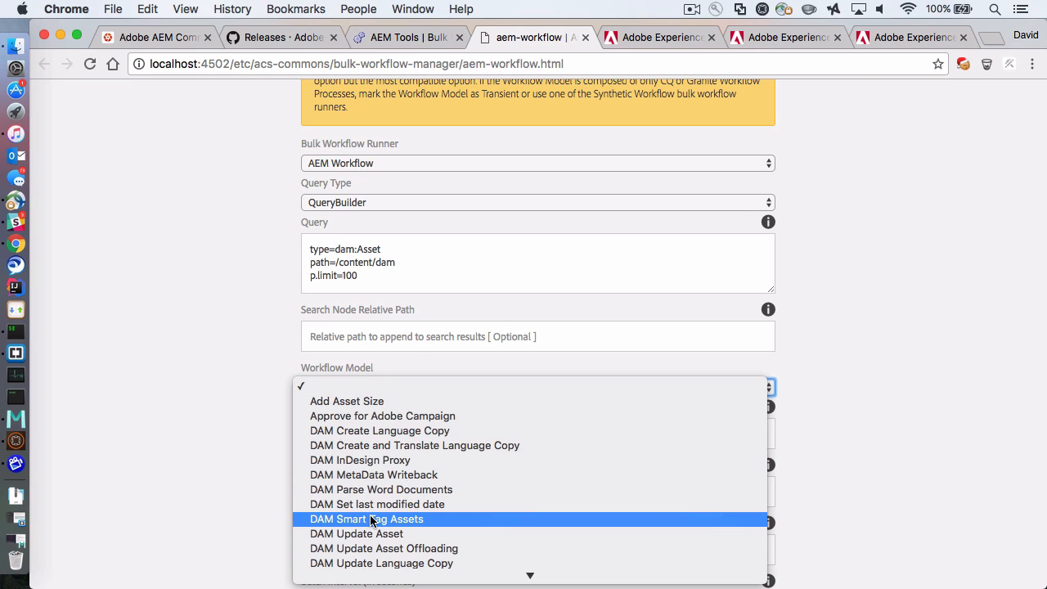
click(125, 328)
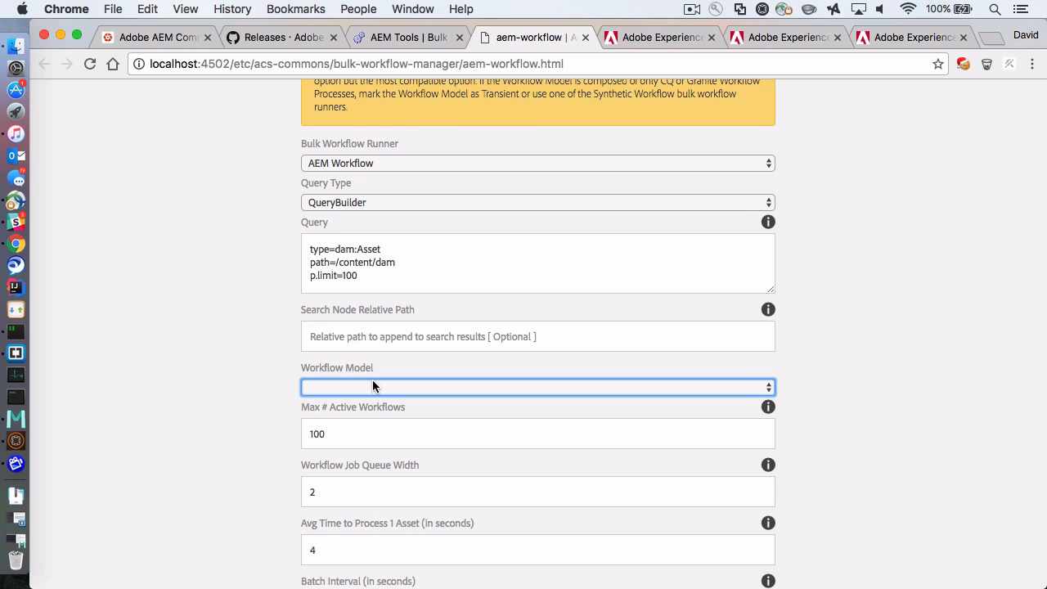
click(367, 387)
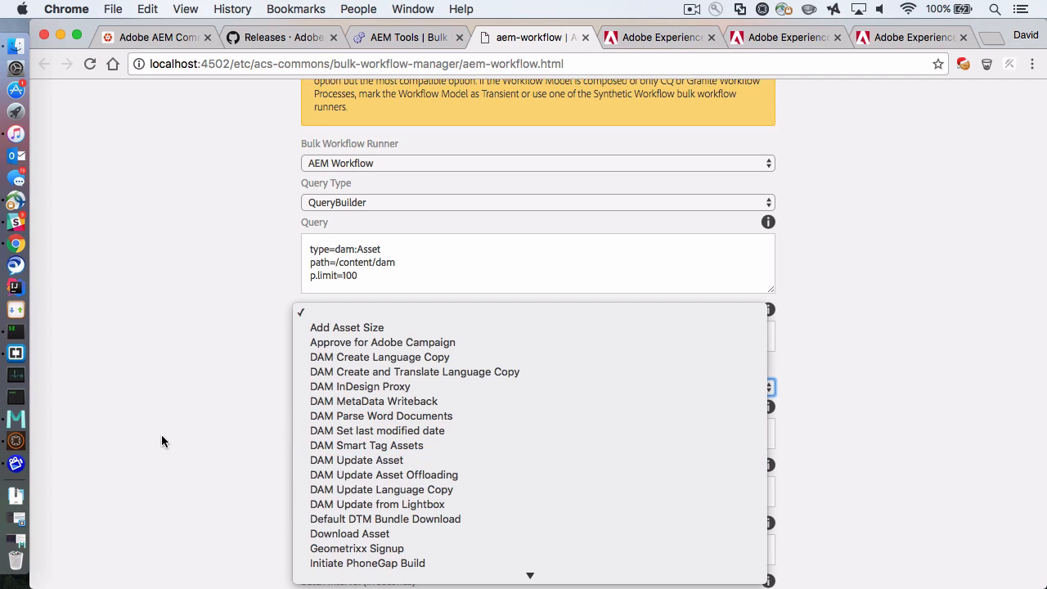
click(161, 505)
click(370, 387)
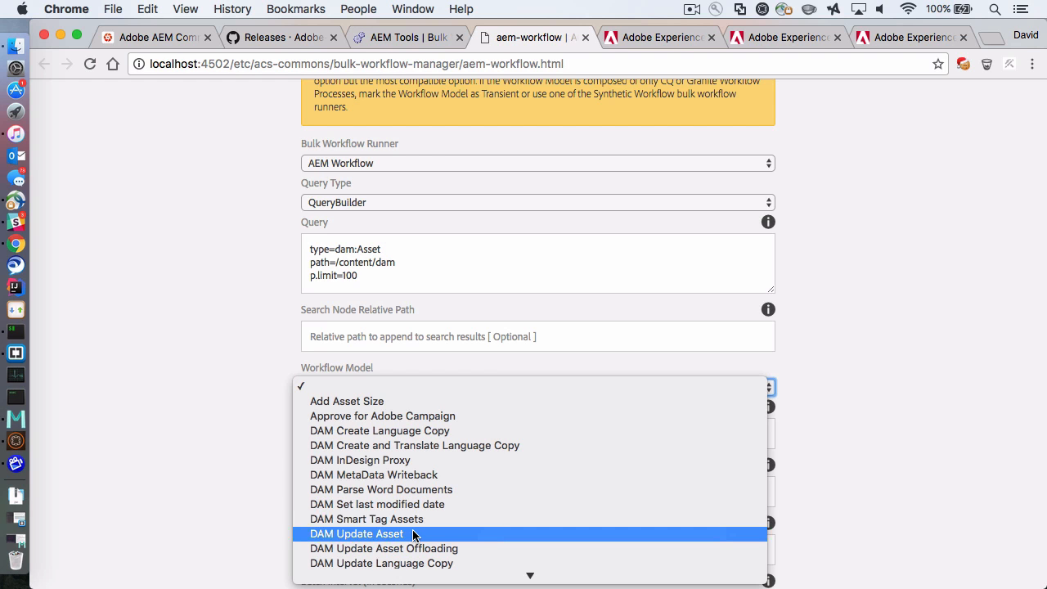
scroll(413, 535, down, 5)
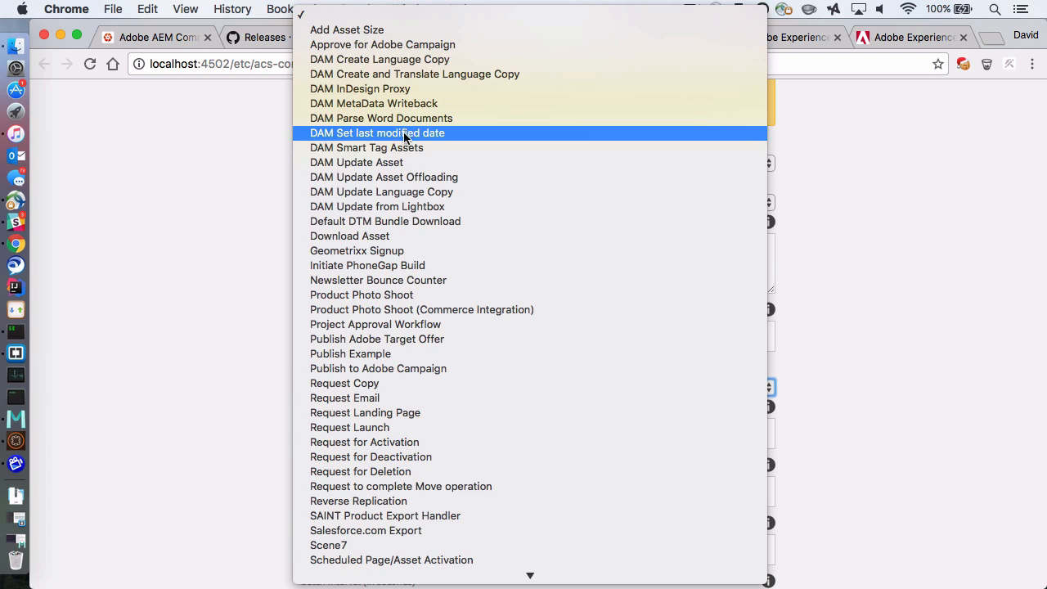
click(416, 162)
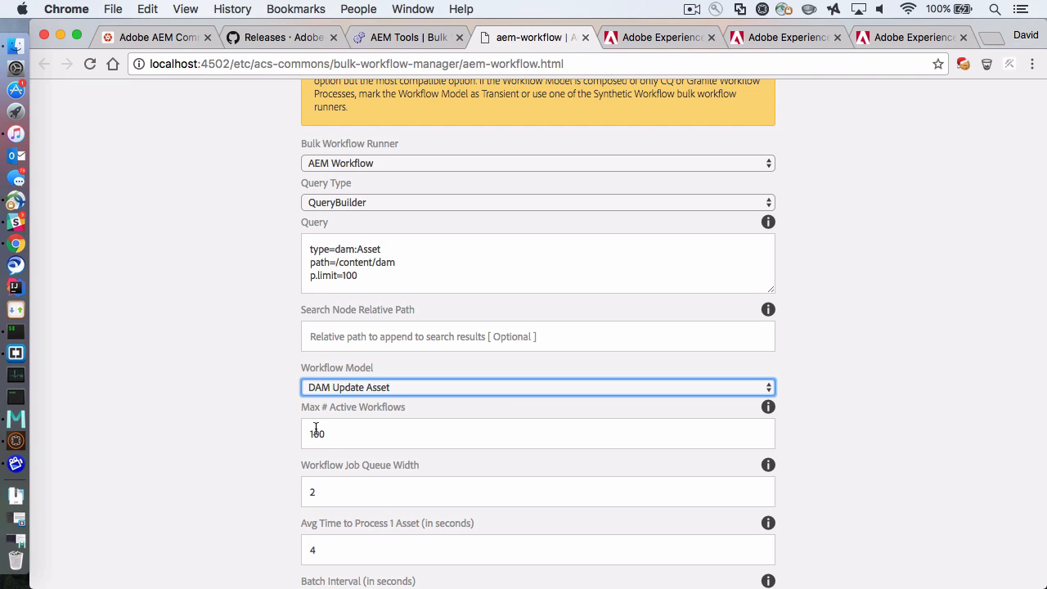
click(285, 366)
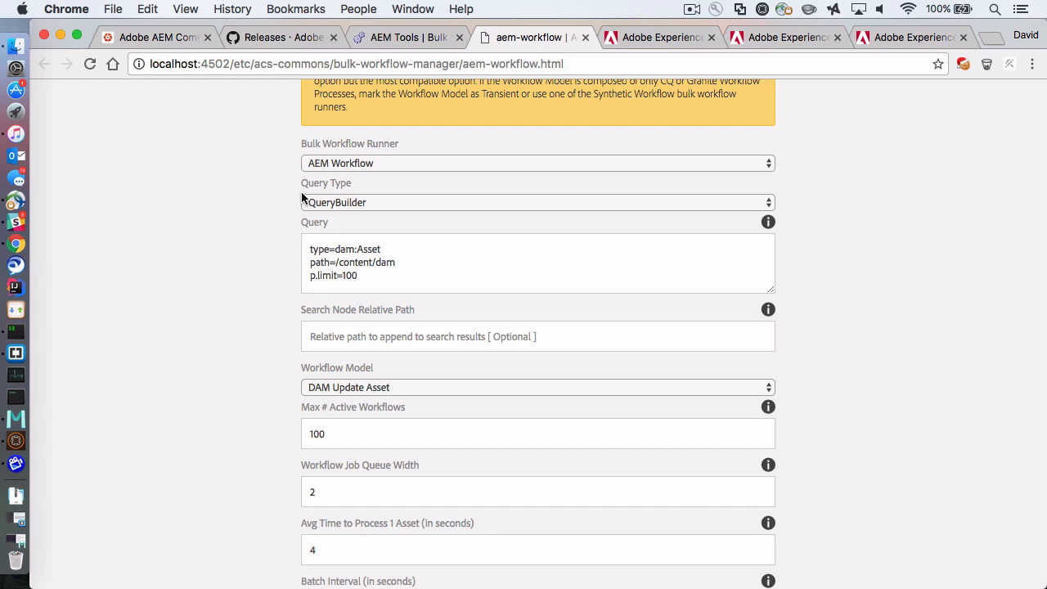
Review the query and set Max # Active Workflows to 25
drag(310, 248, 383, 274)
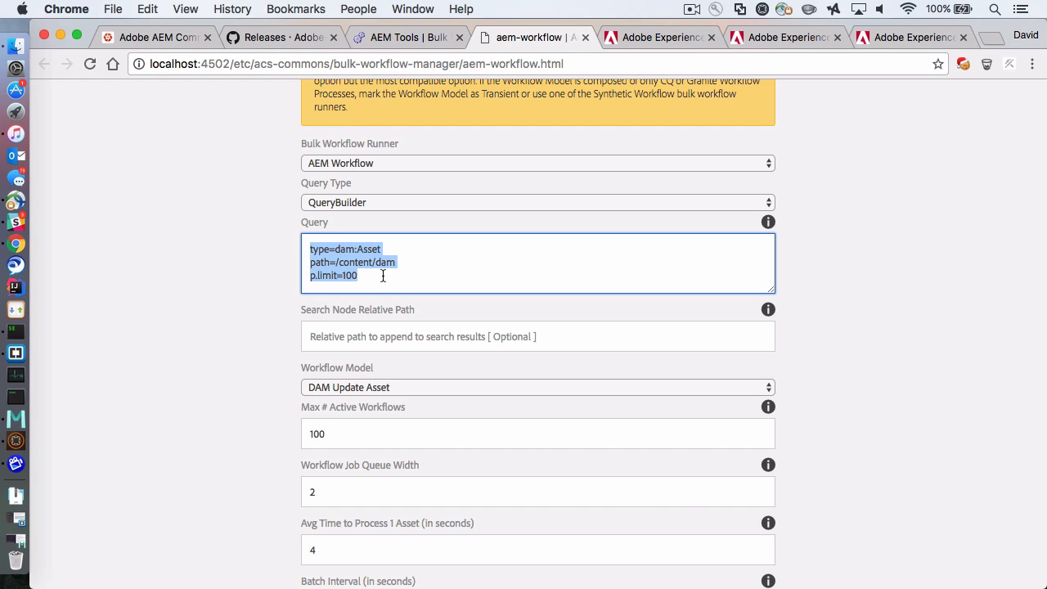
click(236, 394)
scroll(236, 394, down, 2)
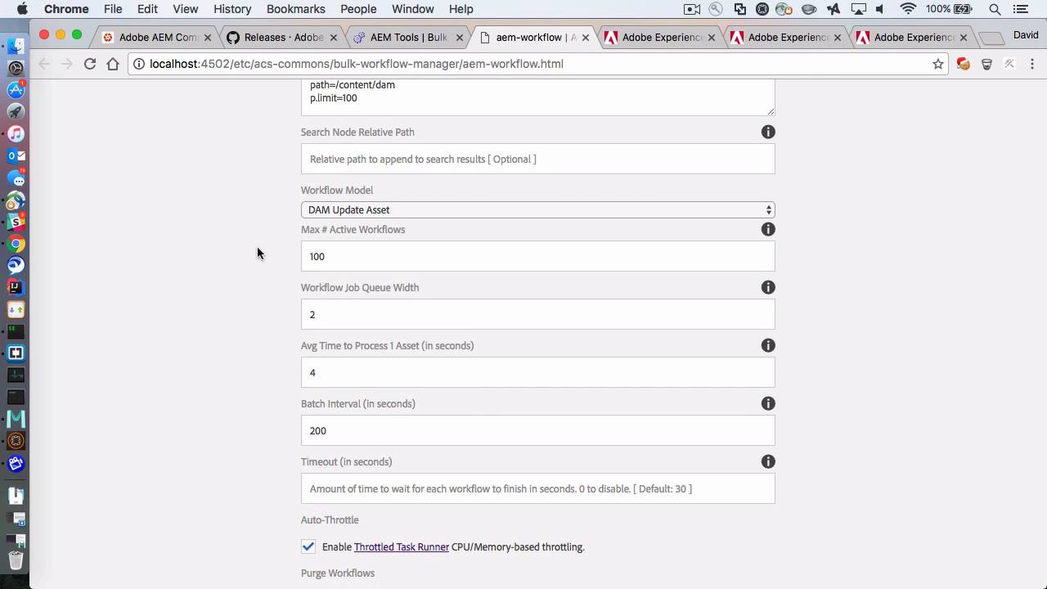
scroll(257, 253, up, 2)
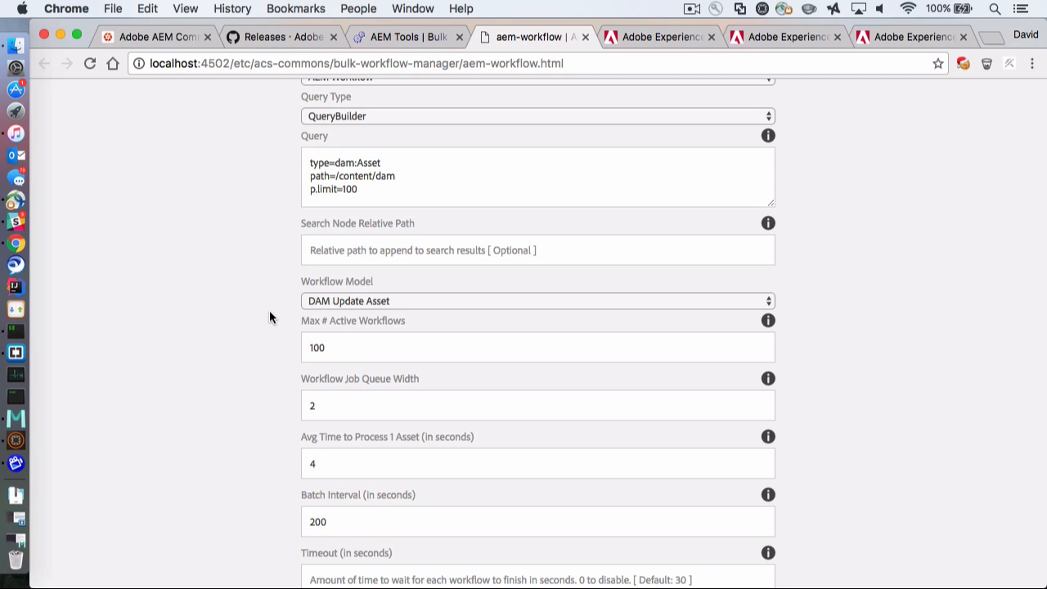
drag(336, 347, 300, 348)
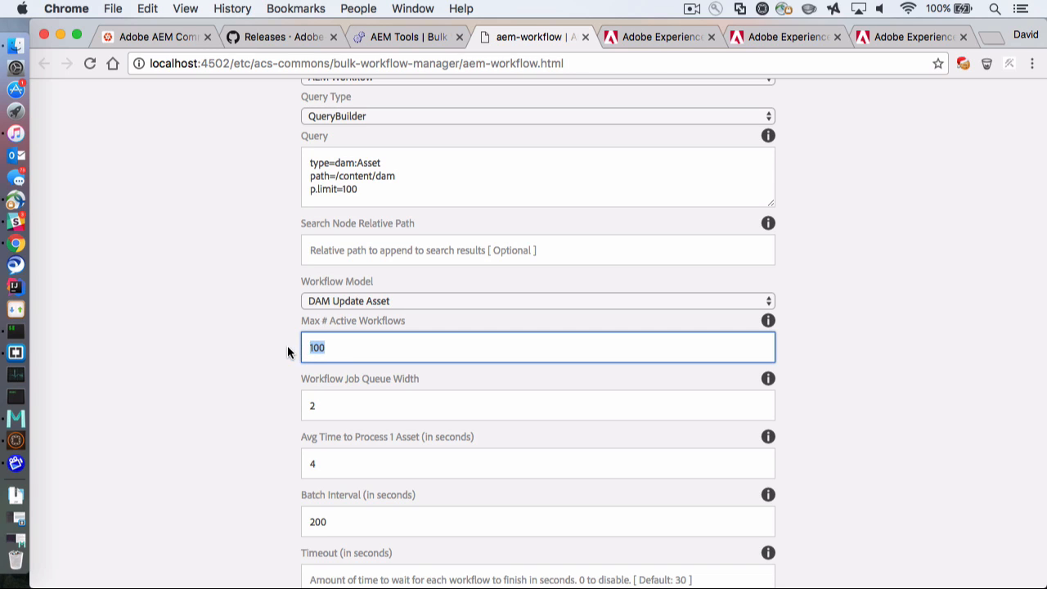
click(330, 346)
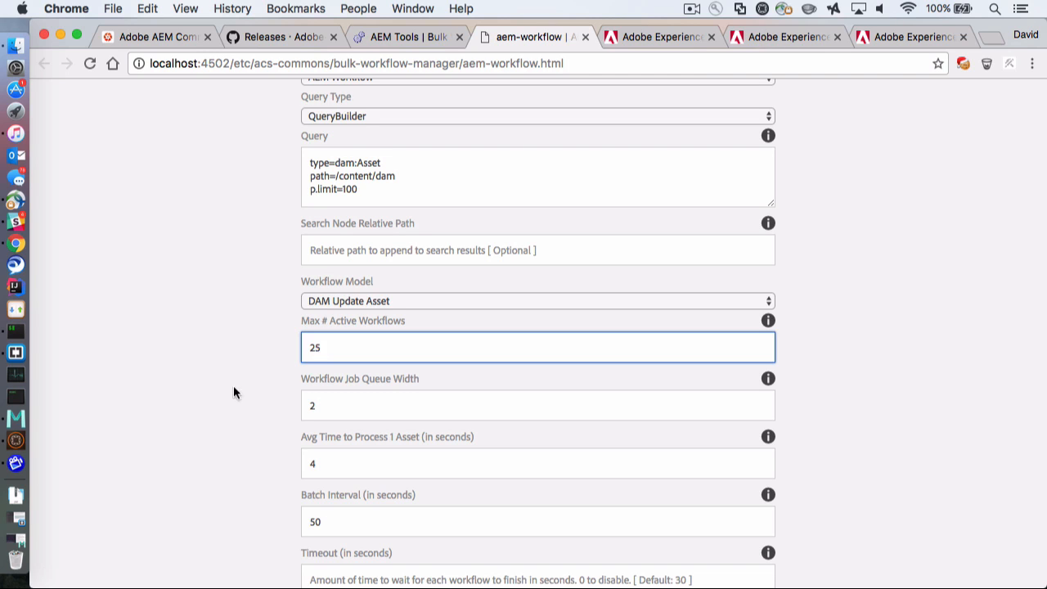
click(233, 385)
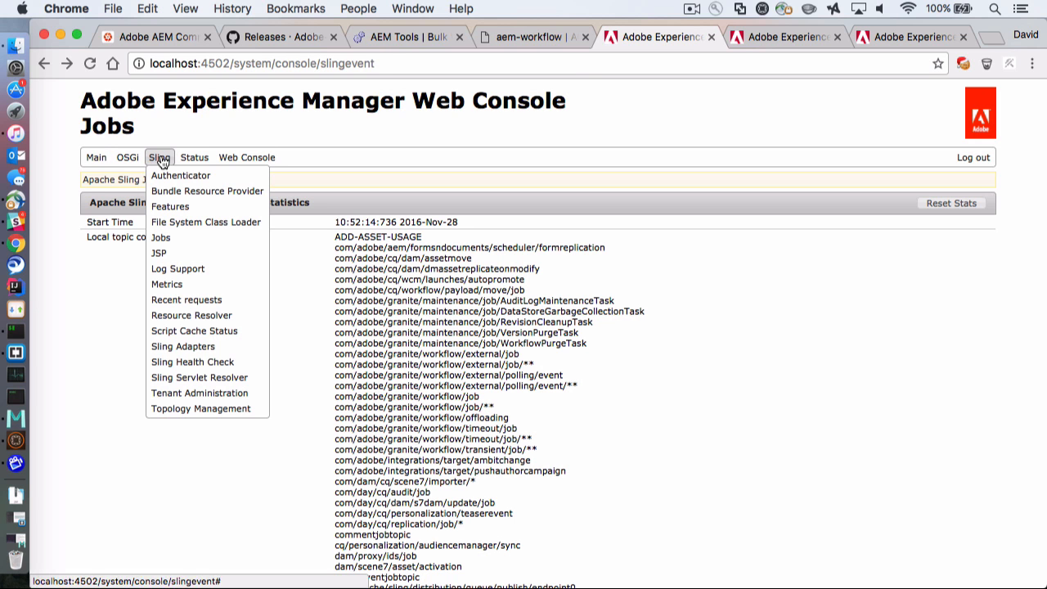
In the AEM Web Console's Sling Jobs page, examine the Max Parallel value of the Granite Workflow Queue
click(172, 238)
scroll(287, 244, down, 20)
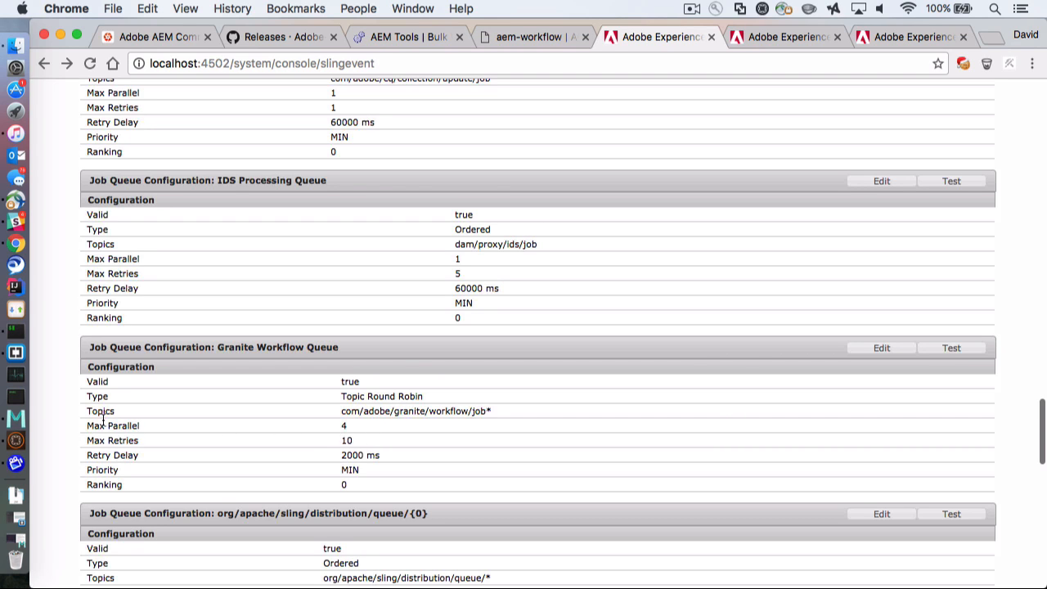
double_click(345, 426)
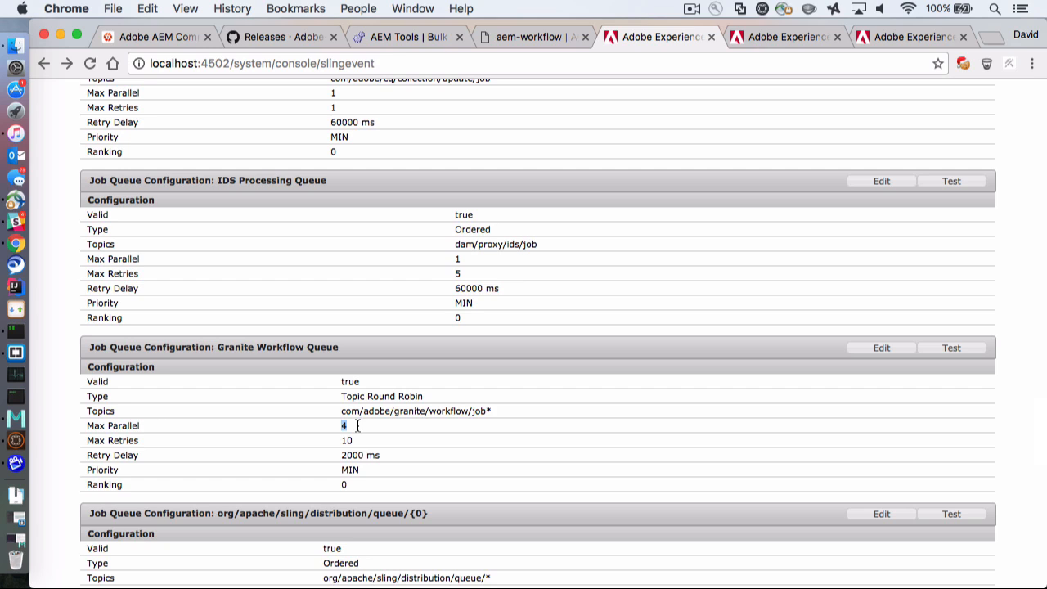
click(357, 426)
drag(337, 428, 347, 424)
Open the Granite Workflow Queue configuration, examine its Maximum Parallel Jobs setting, and close the configuration
click(888, 346)
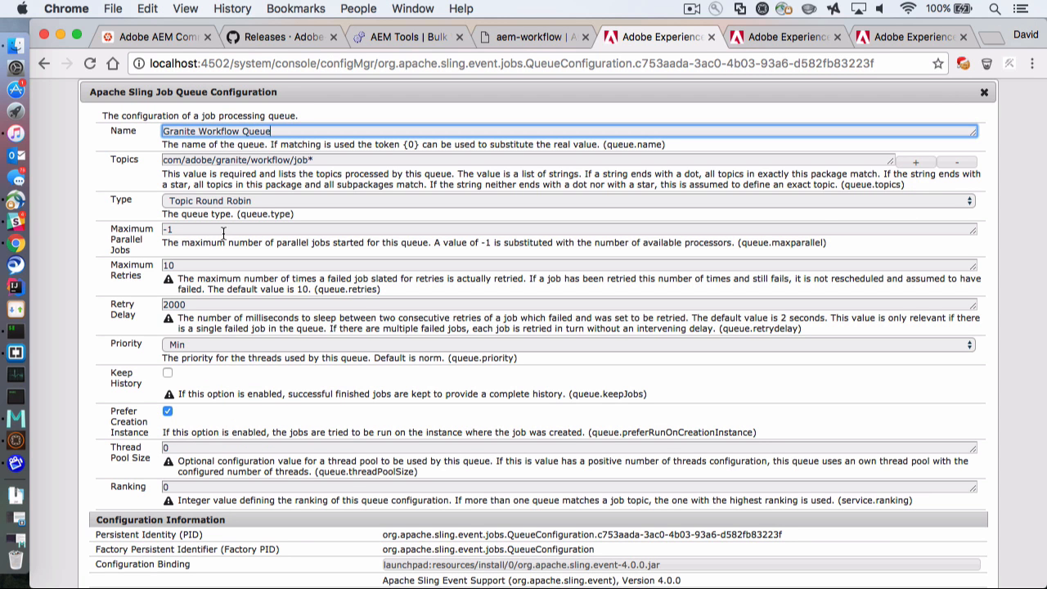
double_click(227, 232)
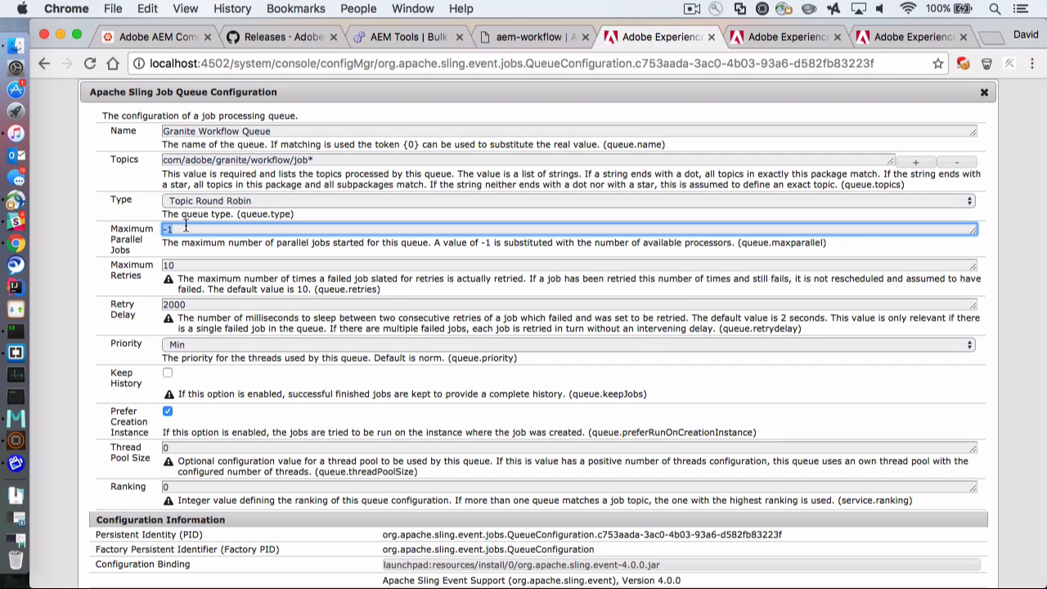
scroll(919, 458, down, 5)
click(956, 460)
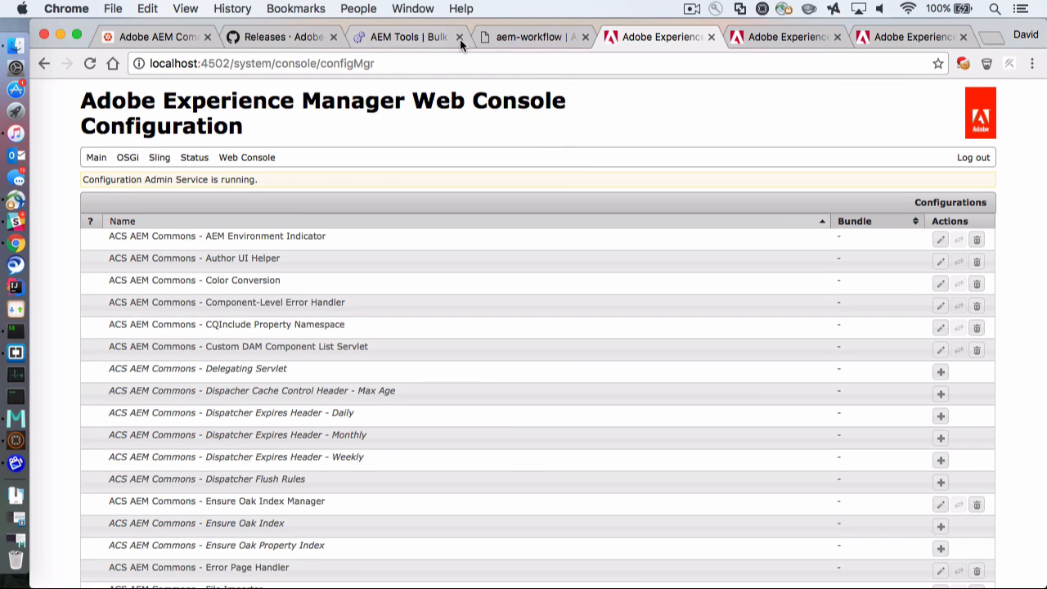
Return to the aem-workflow page and set Avg Time to Process 1 Asset to 2 seconds
click(524, 37)
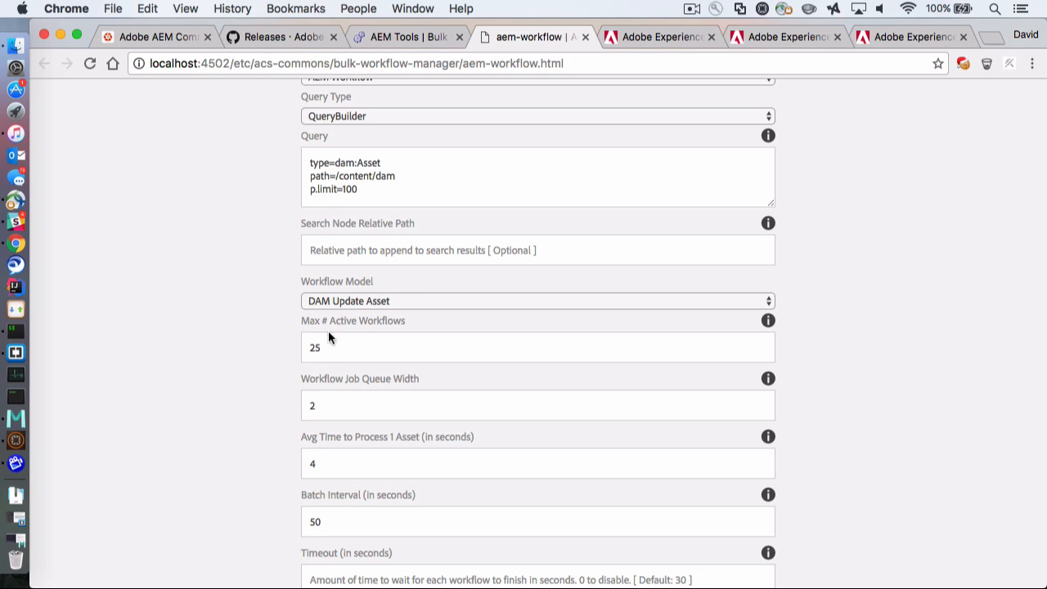
double_click(354, 464)
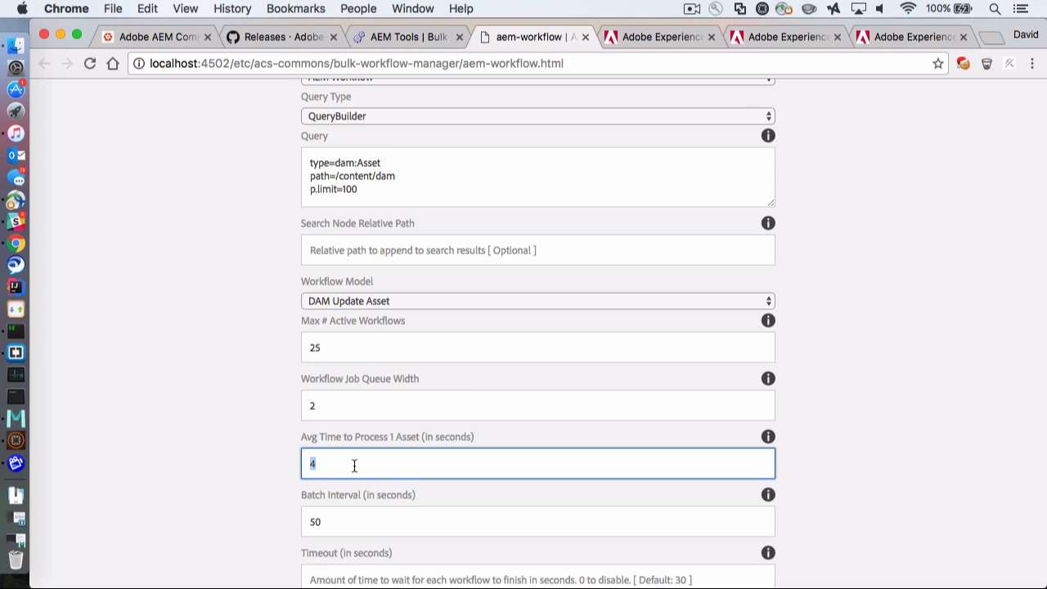
text(2)
click(243, 429)
scroll(244, 429, down, 2)
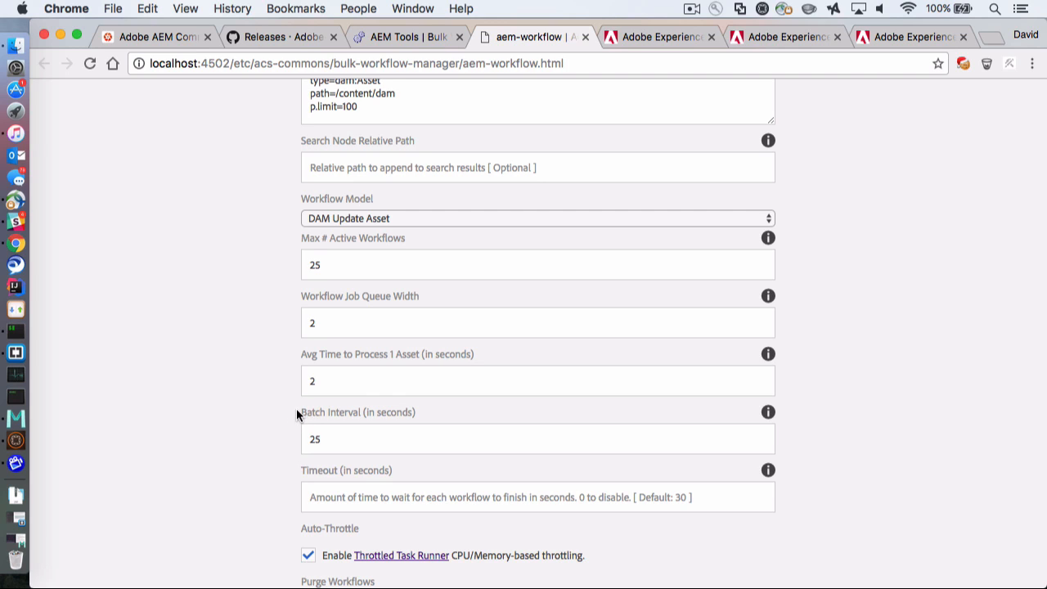
Review the Batch Interval and set the workflow Timeout to 60 seconds
drag(297, 414, 334, 414)
click(333, 414)
triple_click(308, 469)
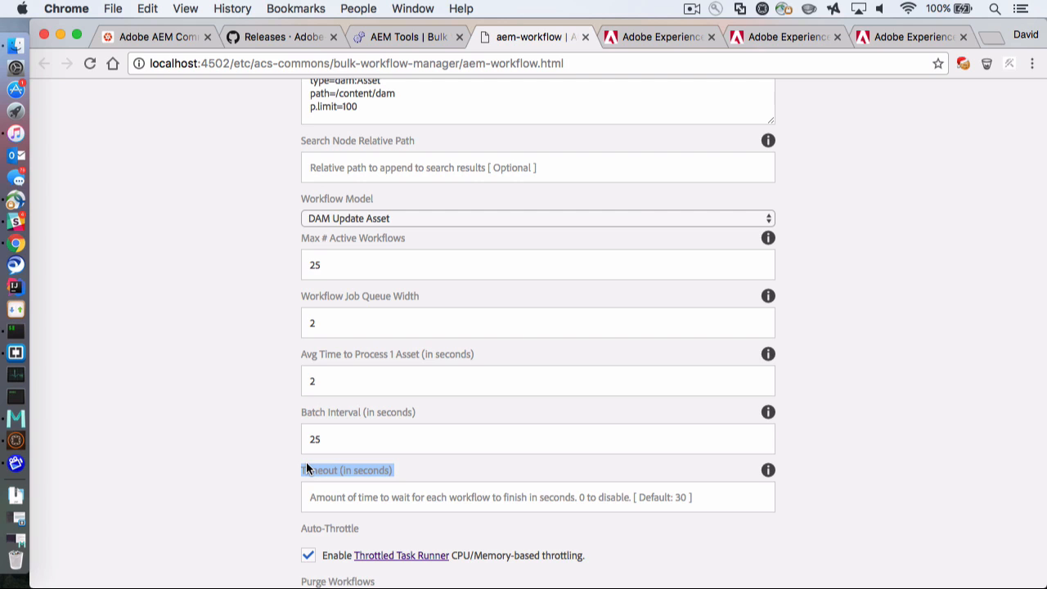
triple_click(307, 469)
click(248, 464)
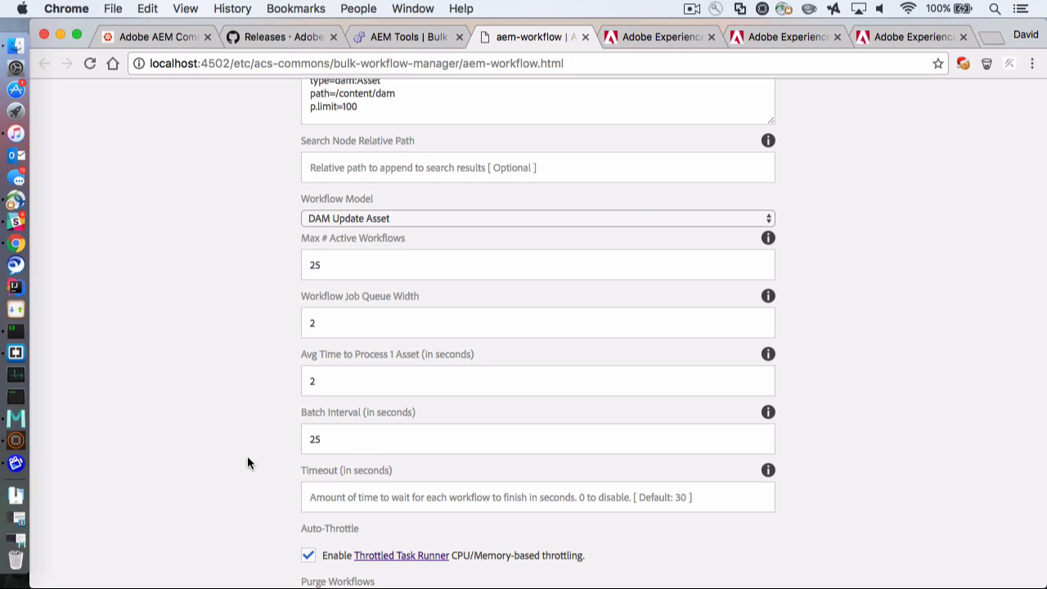
scroll(247, 456, down, 3)
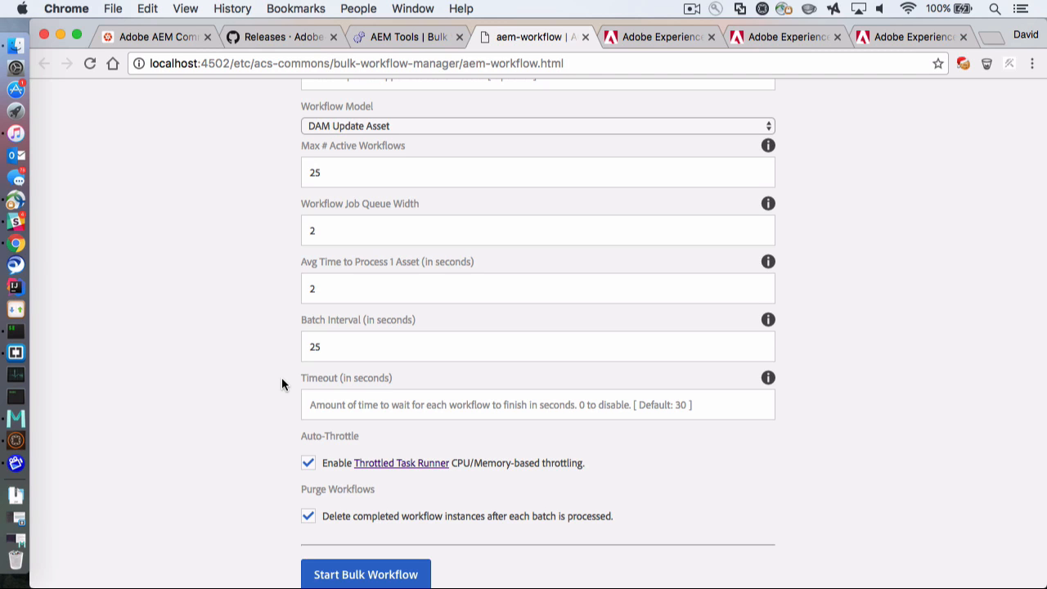
click(326, 402)
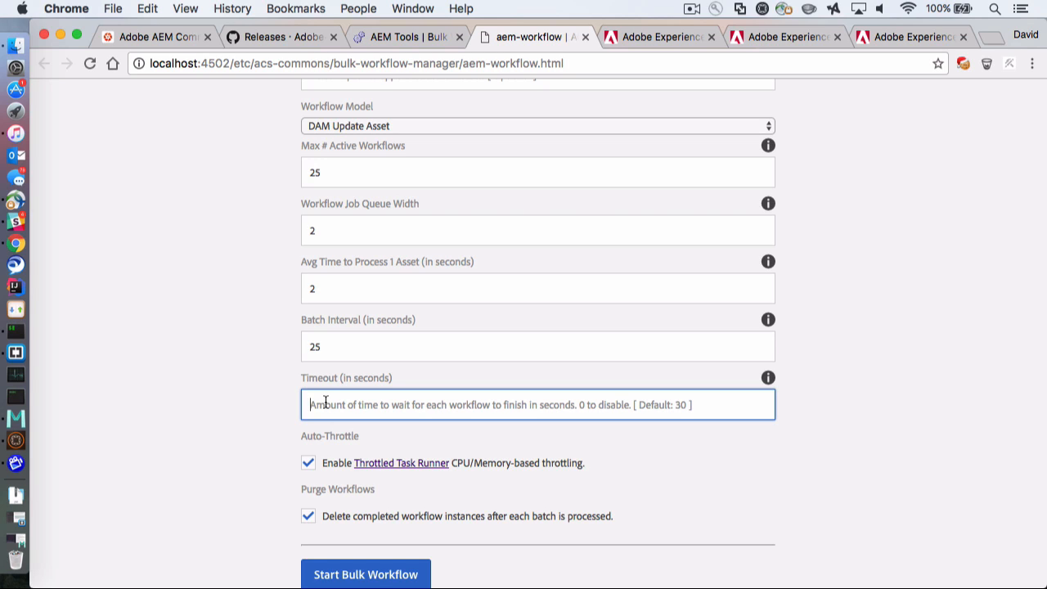
text(60)
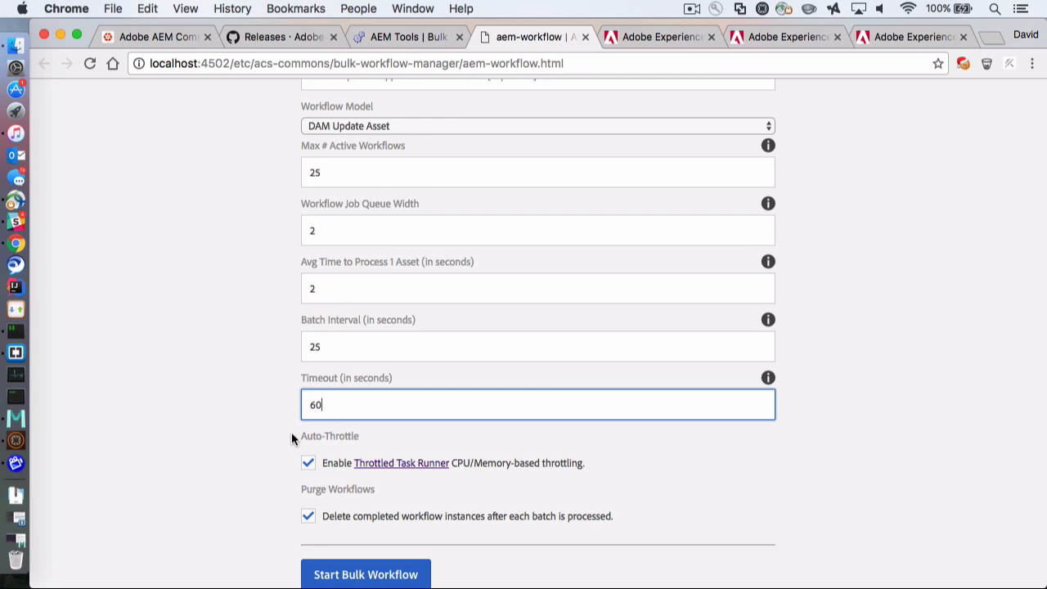
scroll(319, 426, down, 1)
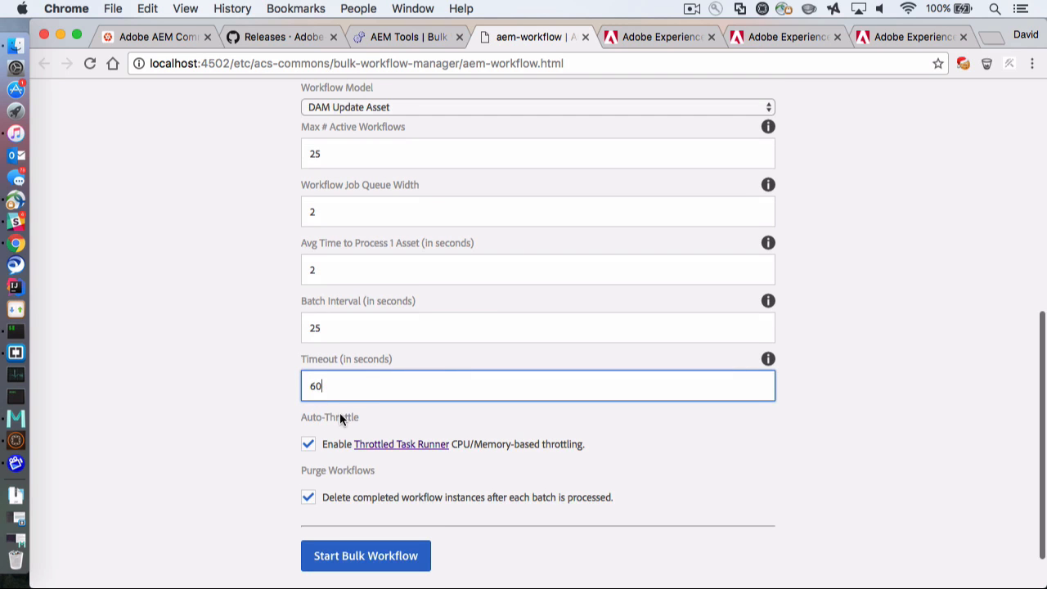
click(271, 423)
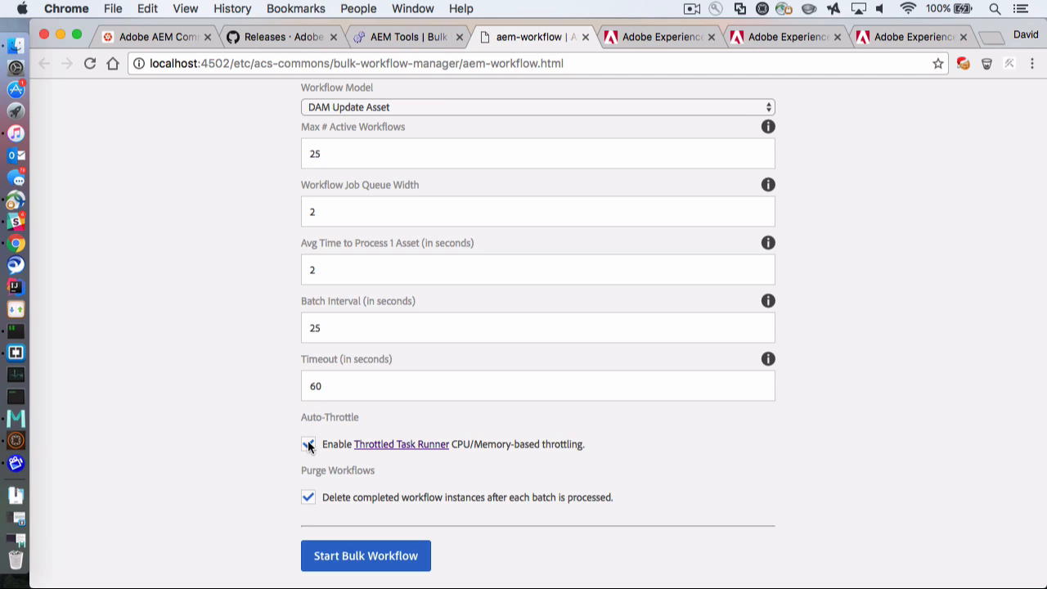
click(402, 444)
click(402, 444)
click(308, 446)
click(308, 446)
Search the Web Console configurations for "Thrott" and open the ACS AEM Commons - Throttled Task Runner Service settings to examine its limits
click(794, 37)
key(super+f)
text(Thrott)
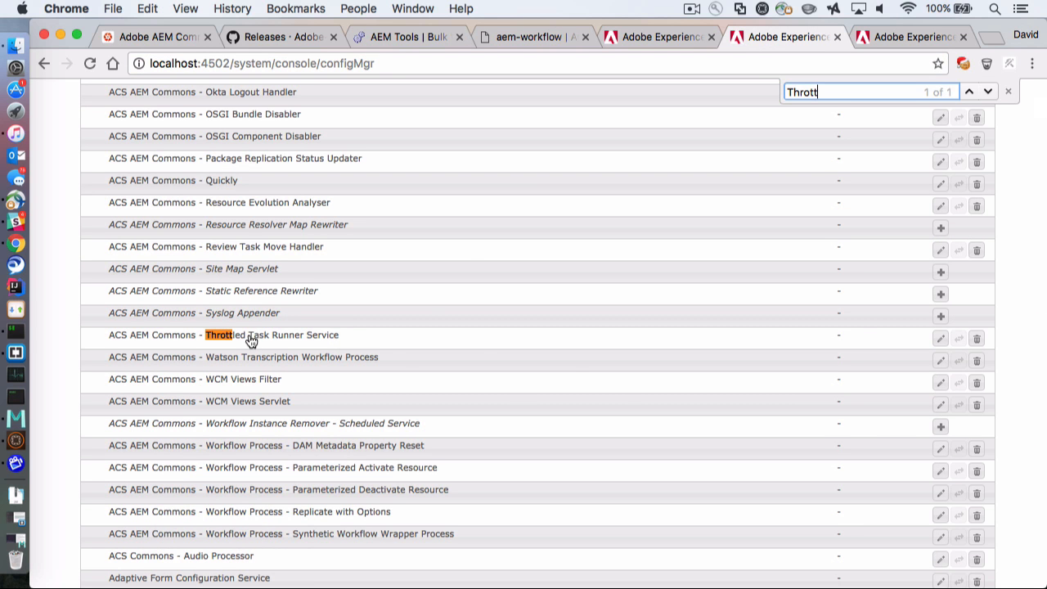
click(252, 336)
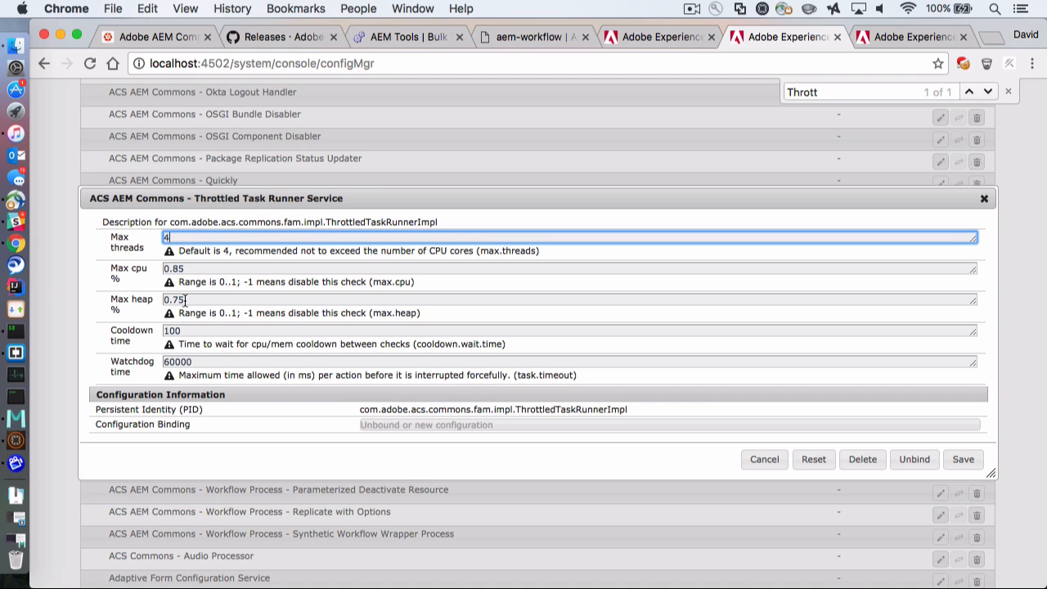
Return to the aem-workflow page and review the completed setup form, including the Auto-Throttle and Purge Workflows options
click(535, 41)
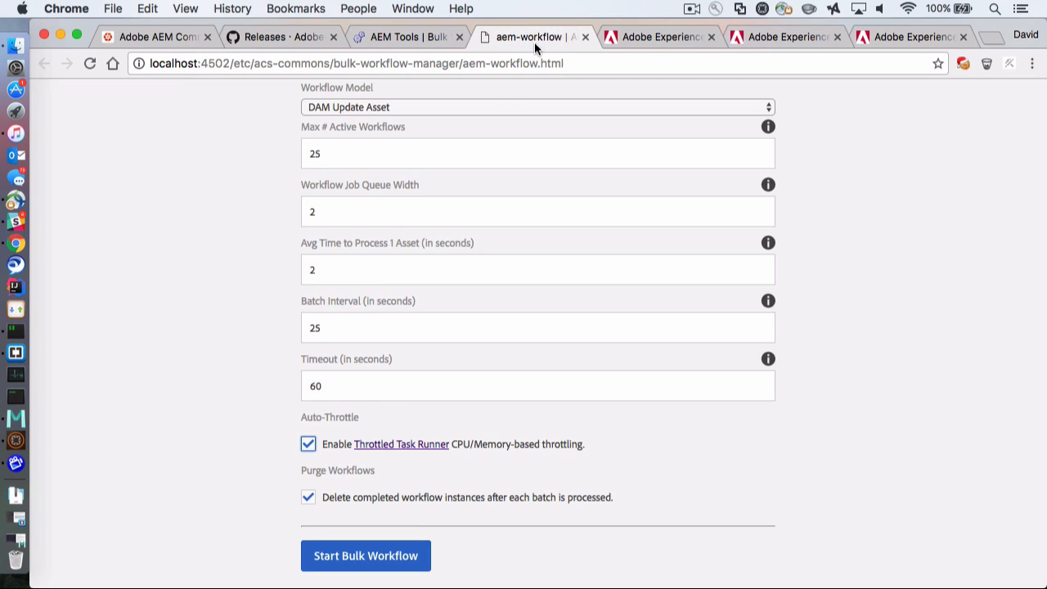
click(265, 446)
scroll(280, 446, down, 3)
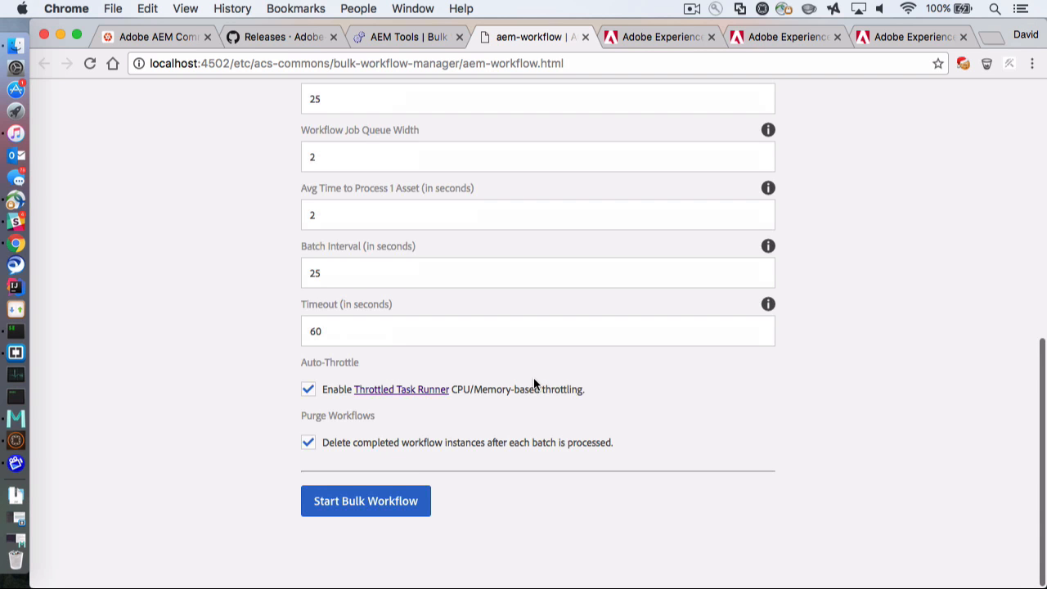
scroll(534, 384, down, 1)
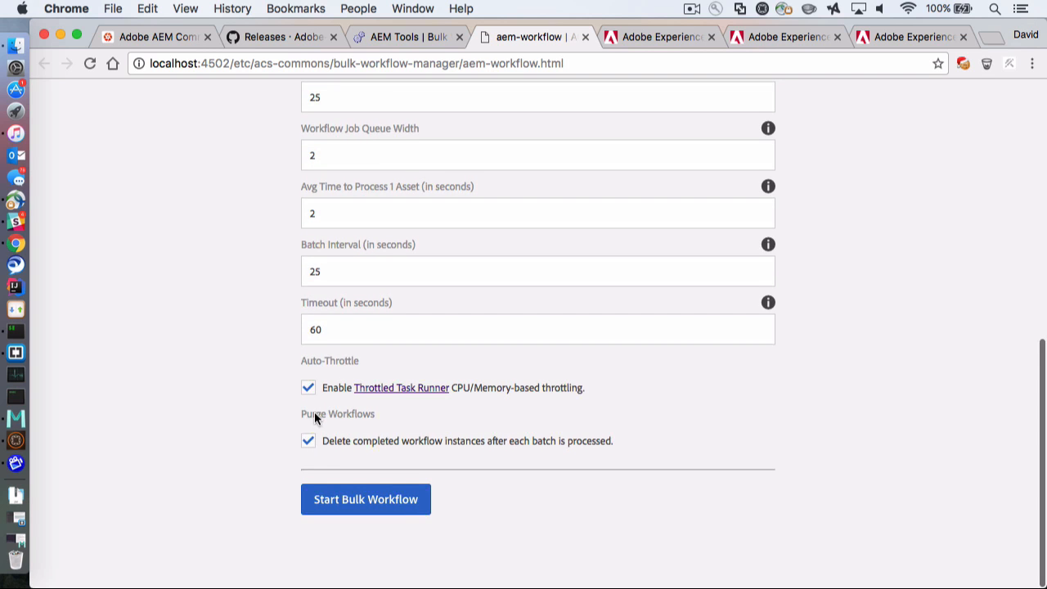
scroll(319, 410, up, 5)
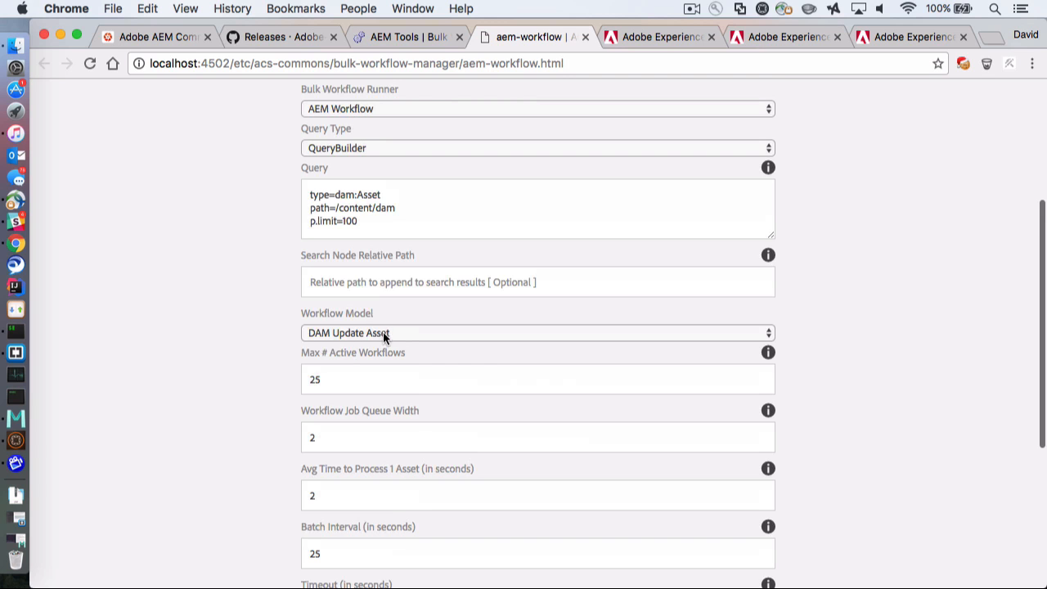
scroll(147, 369, down, 5)
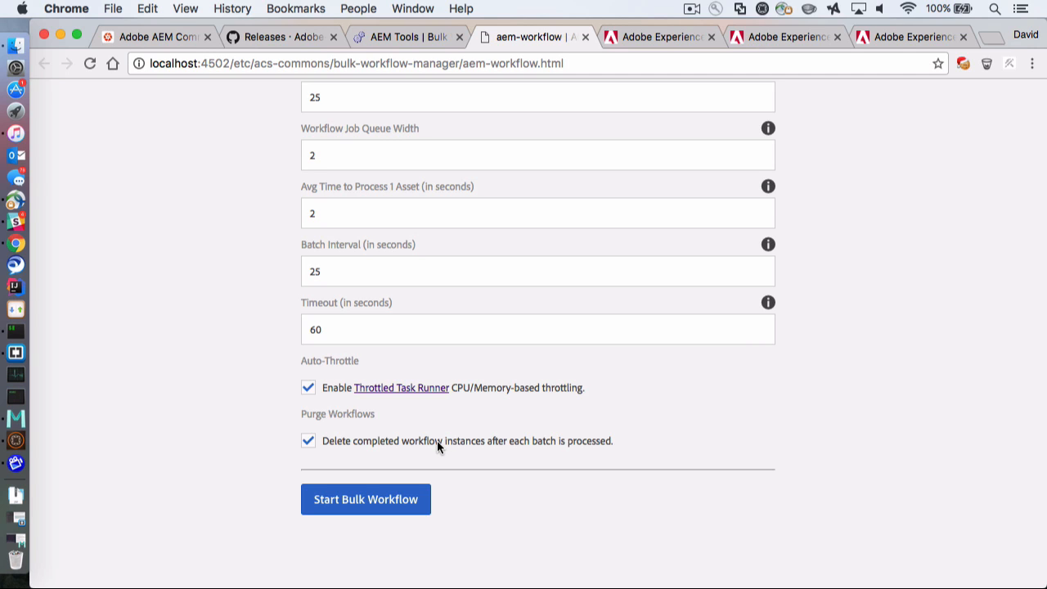
Check the completed aem-workflow setup form and start the bulk workflow
scroll(437, 441, up, 1)
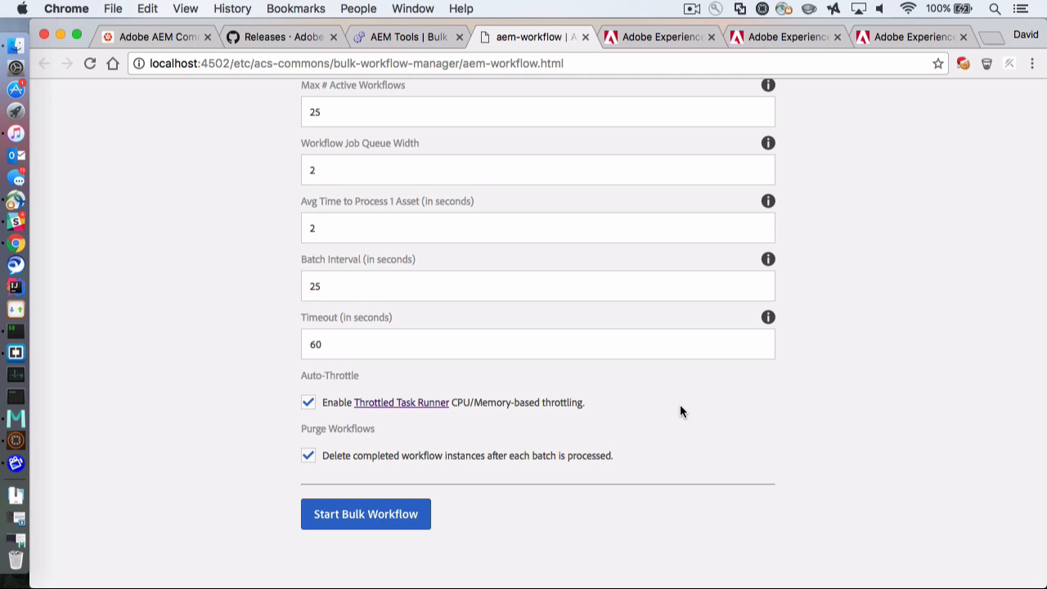
scroll(680, 411, up, 3)
scroll(680, 411, down, 4)
click(360, 505)
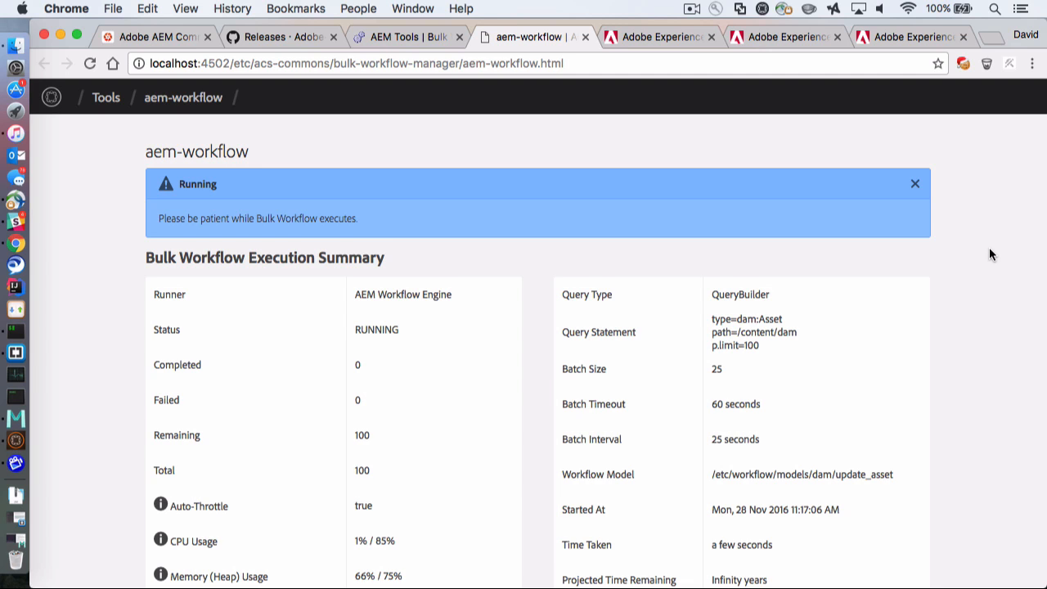
Examine the running workflow's status and its completed and total counts in the Bulk Workflow Execution Summary
scroll(990, 255, down, 1)
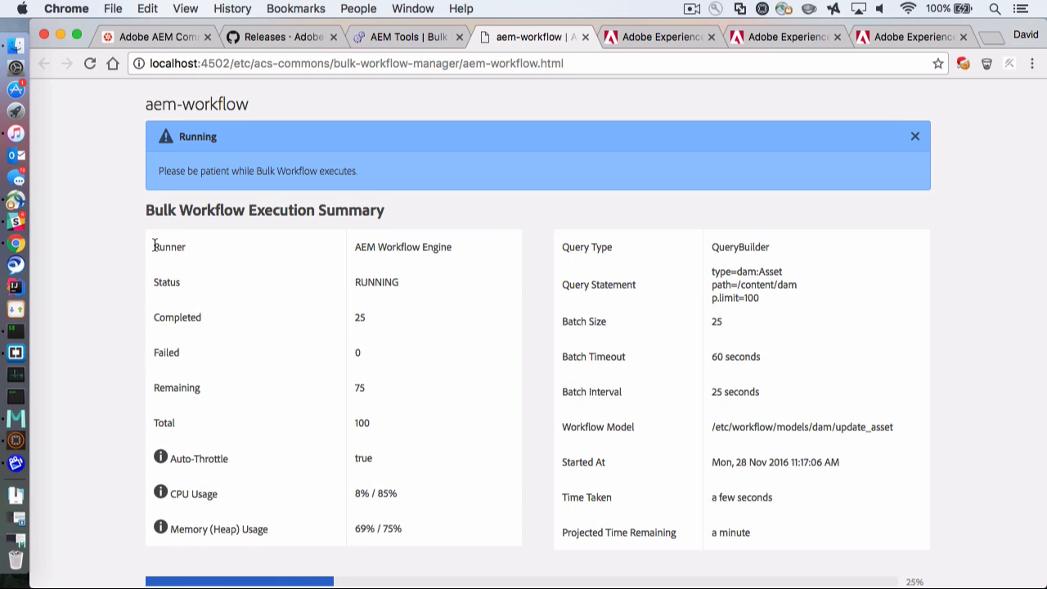
double_click(164, 281)
scroll(197, 341, down, 2)
drag(152, 232, 203, 233)
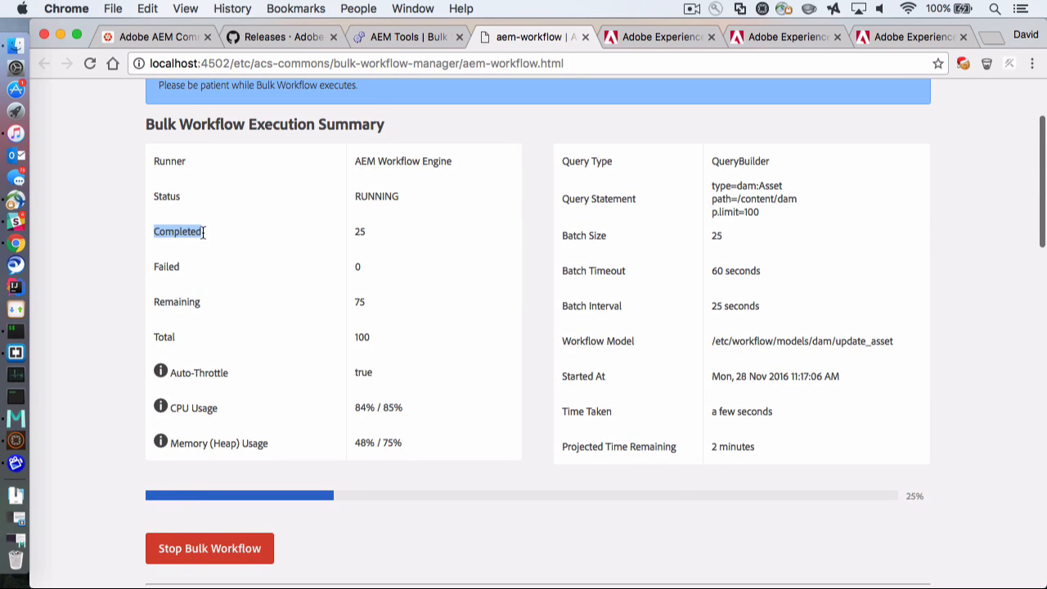
double_click(360, 232)
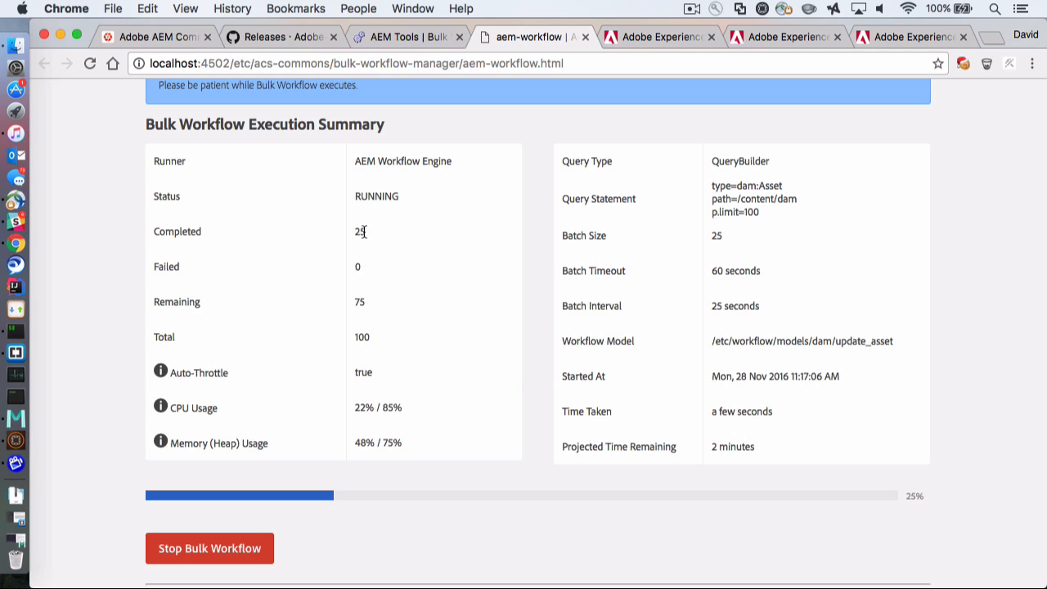
double_click(362, 337)
scroll(408, 345, down, 1)
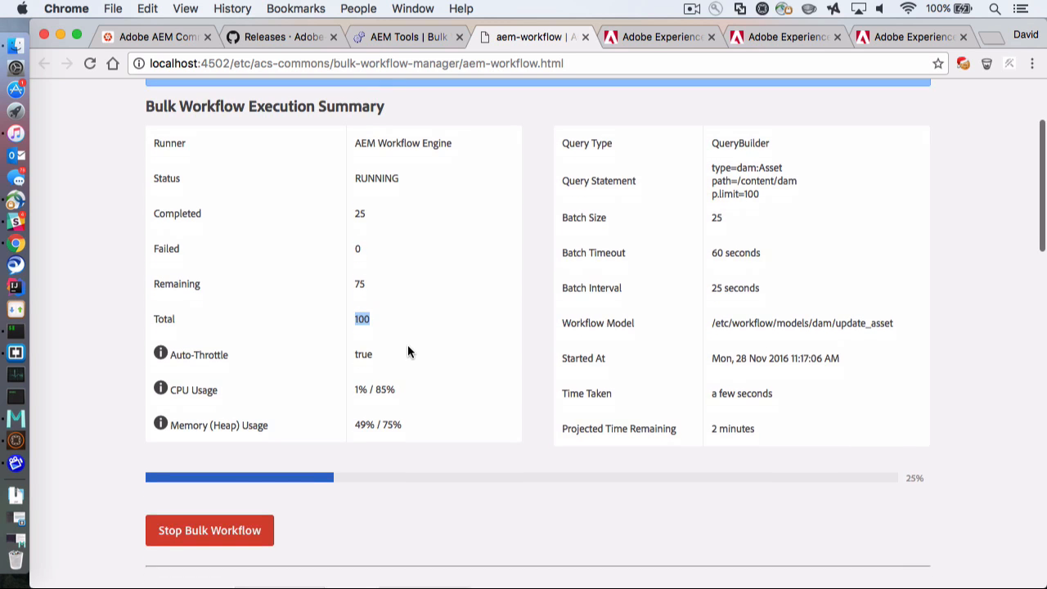
Examine the Auto-Throttle state and compare CPU Usage with its throttling limit in the execution summary
double_click(364, 333)
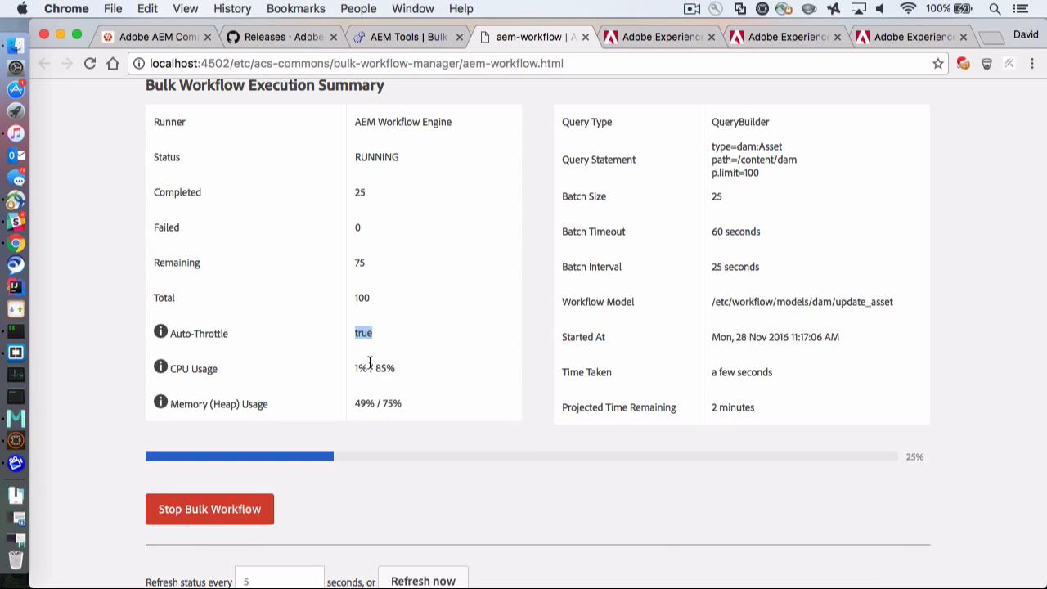
drag(355, 368, 404, 368)
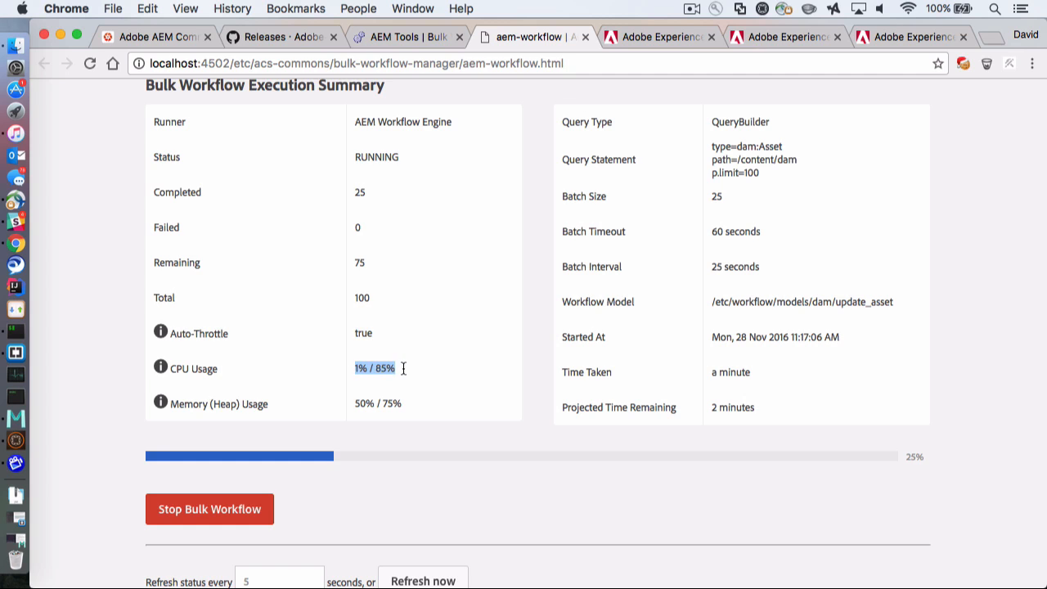
click(360, 396)
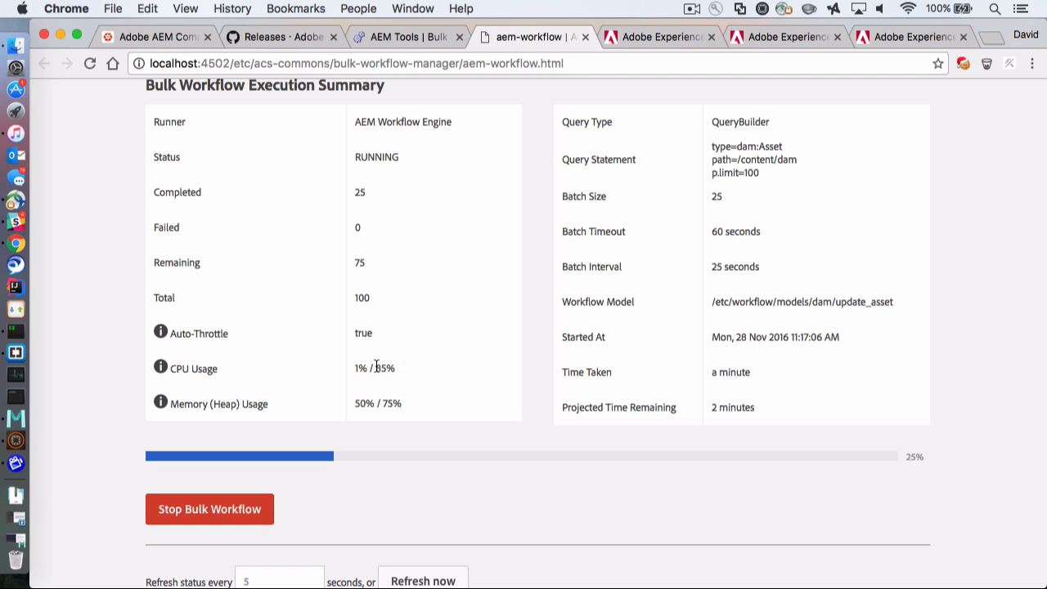
drag(375, 368, 396, 368)
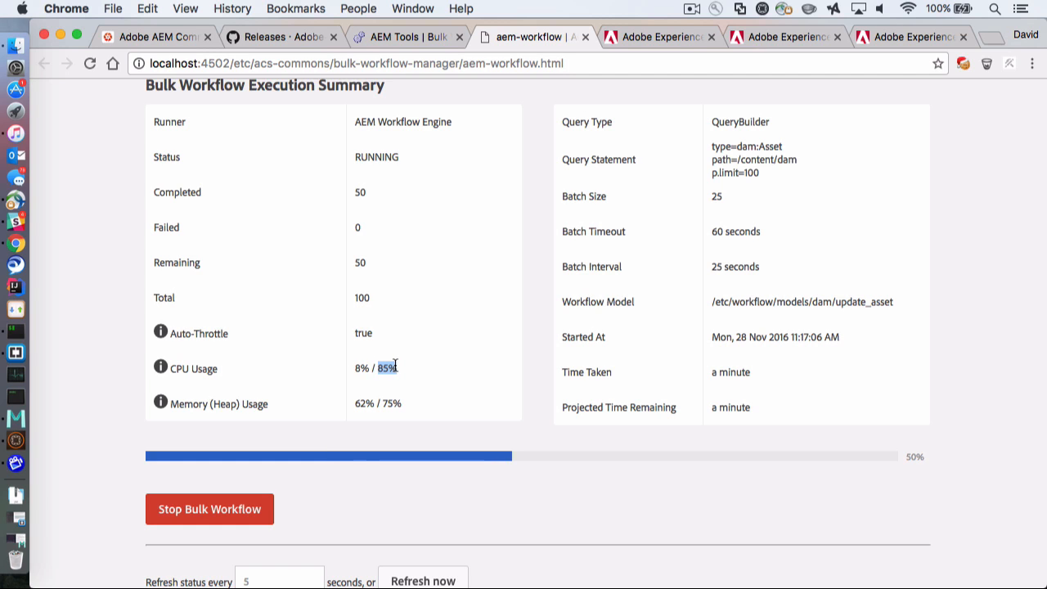
click(416, 366)
drag(382, 369, 404, 368)
click(413, 367)
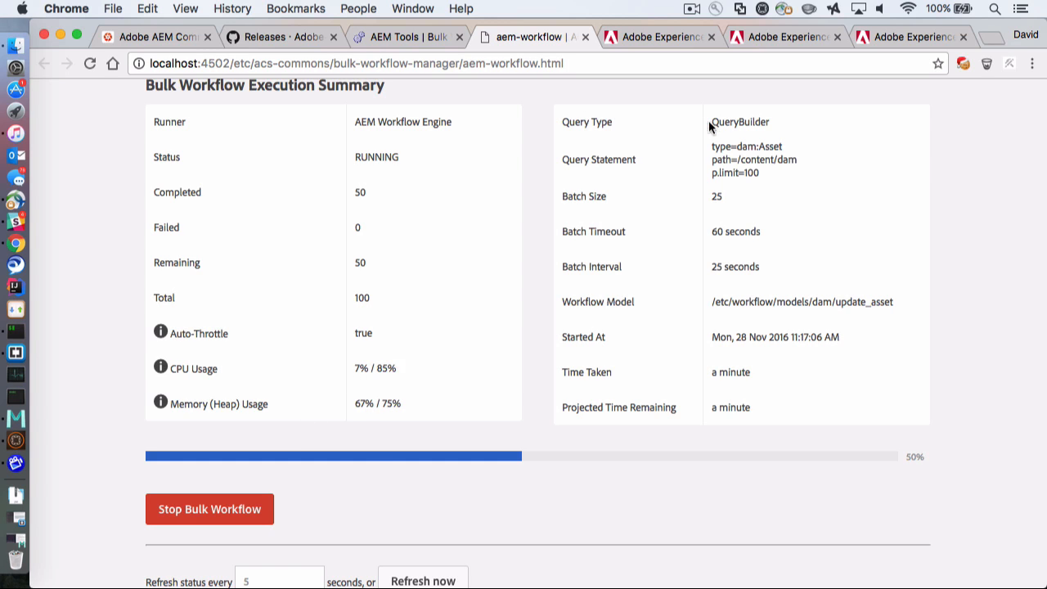
Review the query type, batch size, timeout, interval, workflow model, start time and time estimates in the execution summary
drag(710, 120, 784, 121)
click(784, 121)
double_click(716, 196)
drag(709, 232, 794, 234)
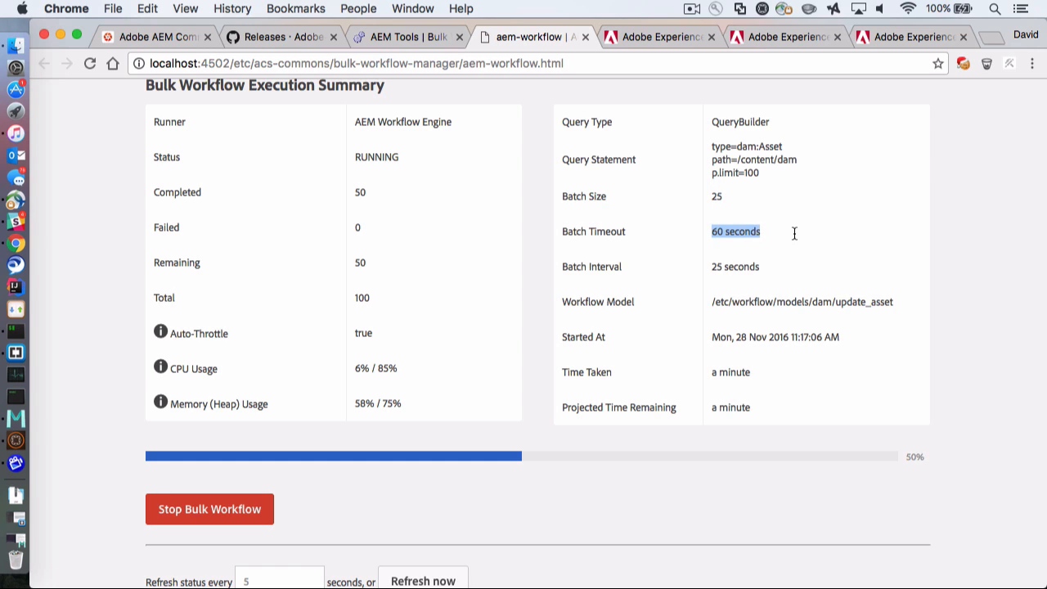
drag(709, 267, 783, 269)
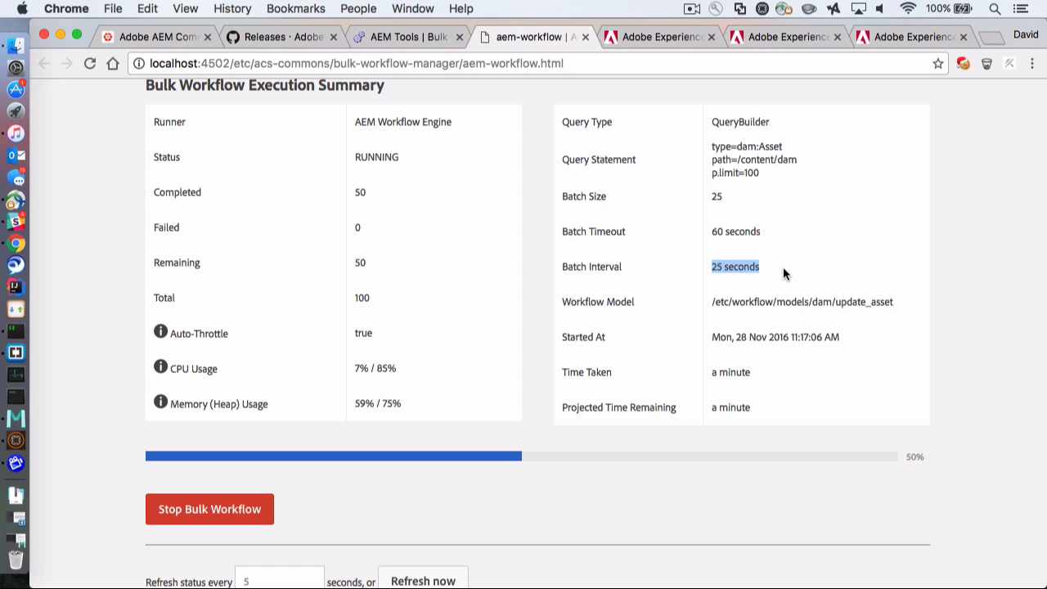
triple_click(715, 302)
scroll(717, 323, down, 2)
drag(711, 285, 856, 283)
triple_click(718, 321)
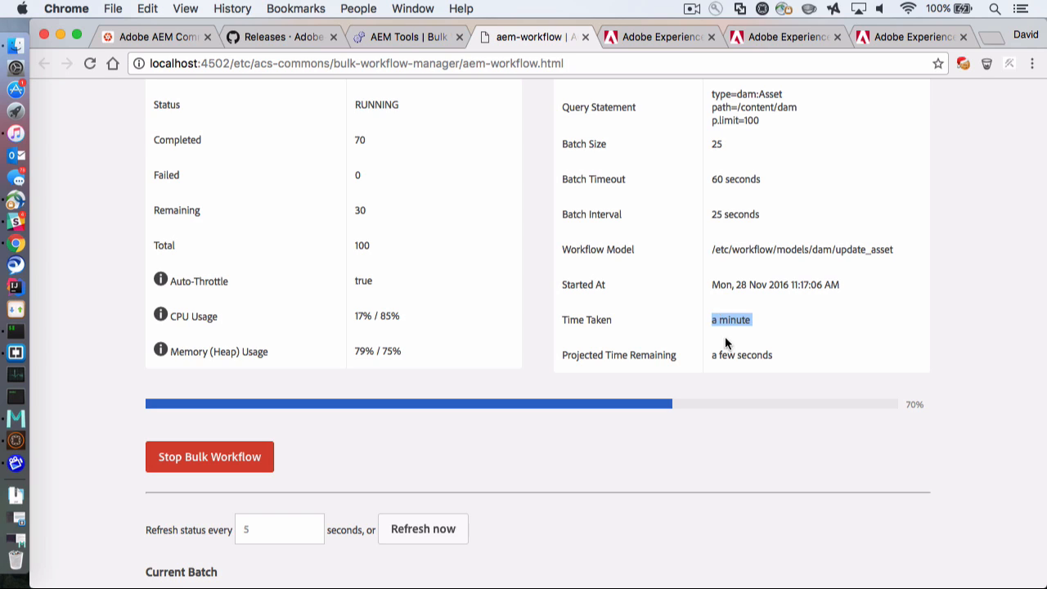
triple_click(731, 354)
click(805, 514)
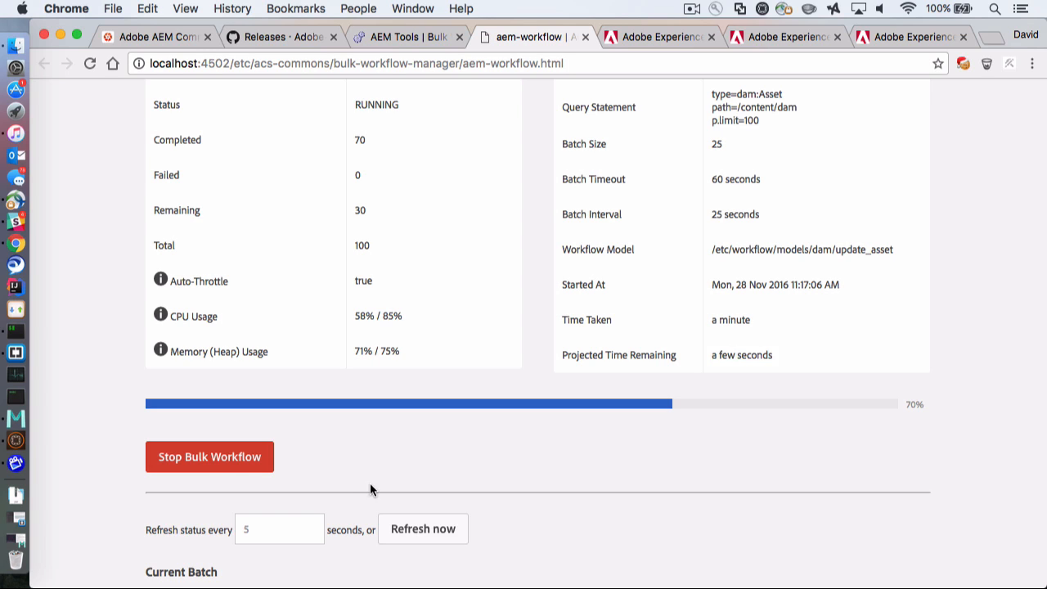
Stop the running bulk workflow and check its Batch Interval and Status in the execution summary
click(201, 468)
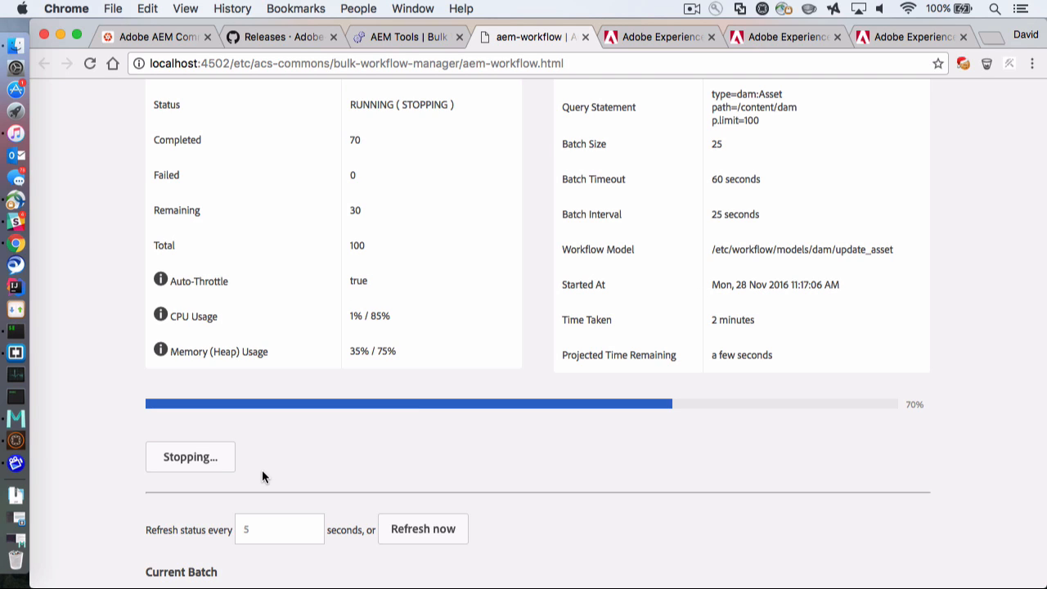
scroll(435, 178, up, 1)
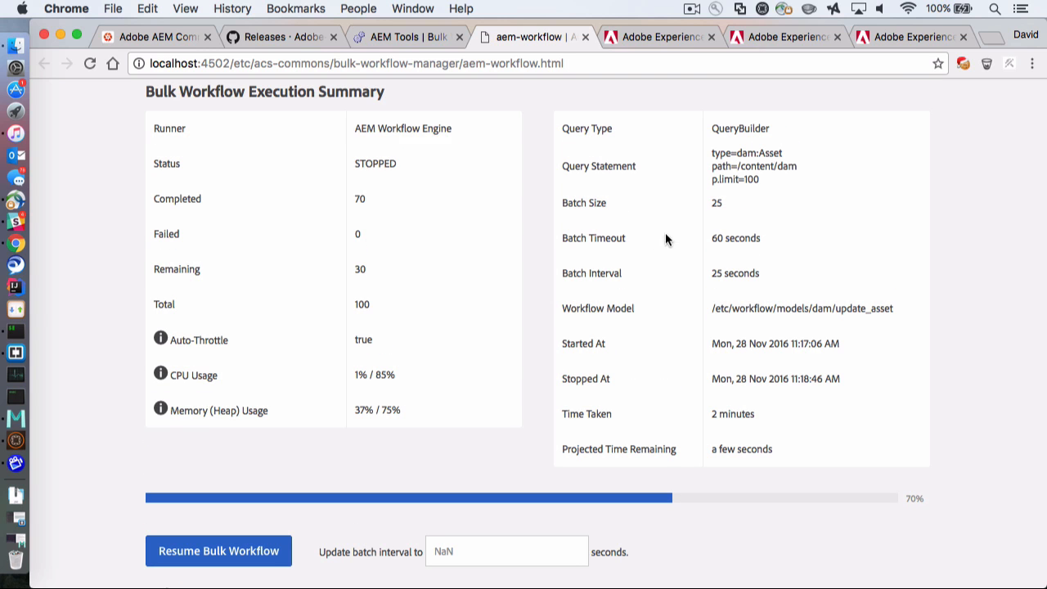
drag(773, 273, 714, 273)
click(778, 286)
scroll(774, 285, down, 1)
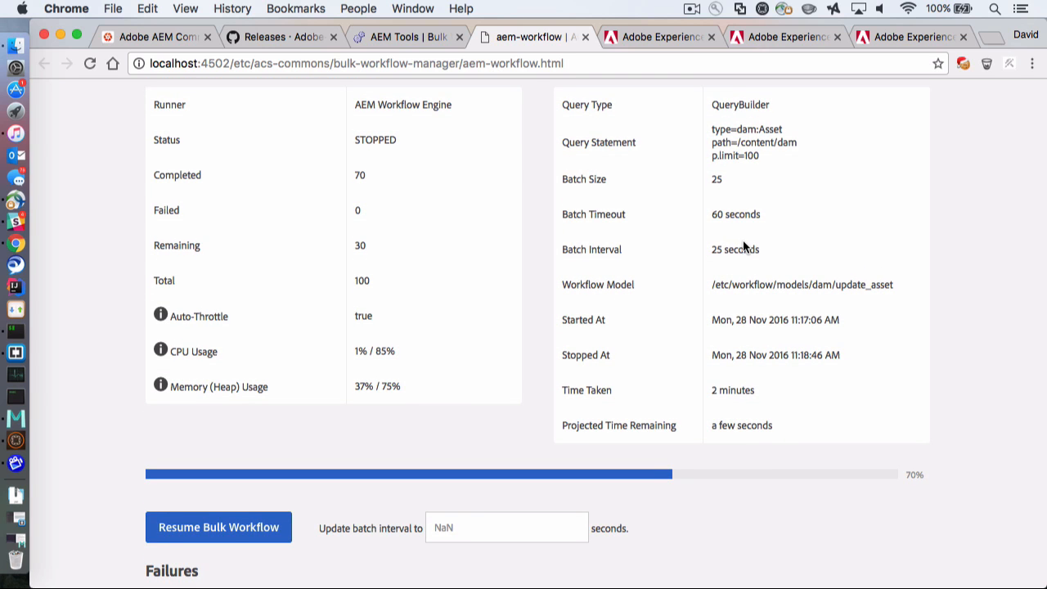
scroll(311, 193, up, 1)
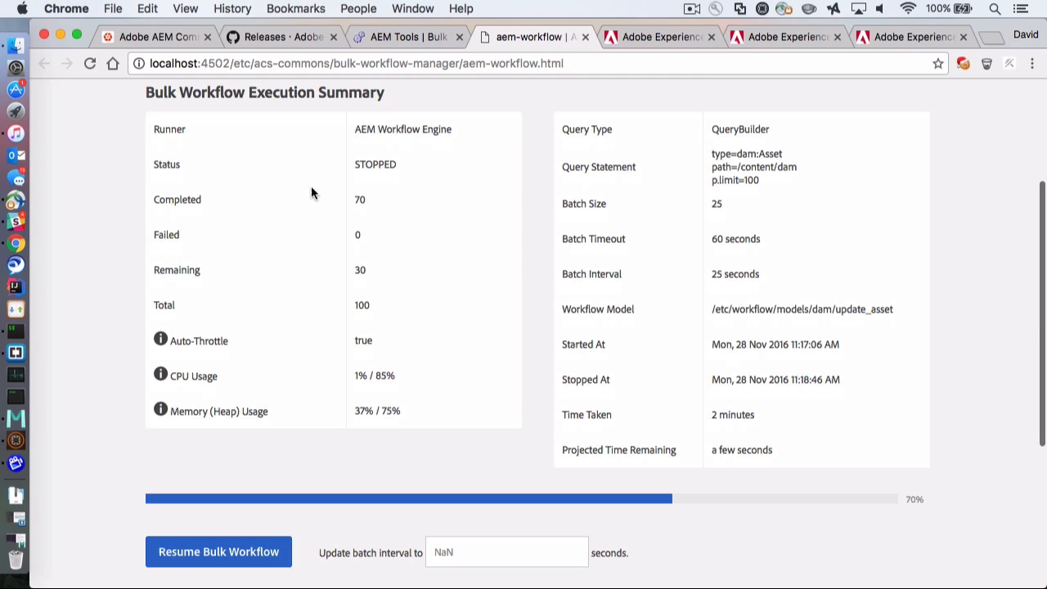
double_click(378, 160)
Resume the stopped bulk workflow without updating its batch interval
scroll(318, 310, down, 5)
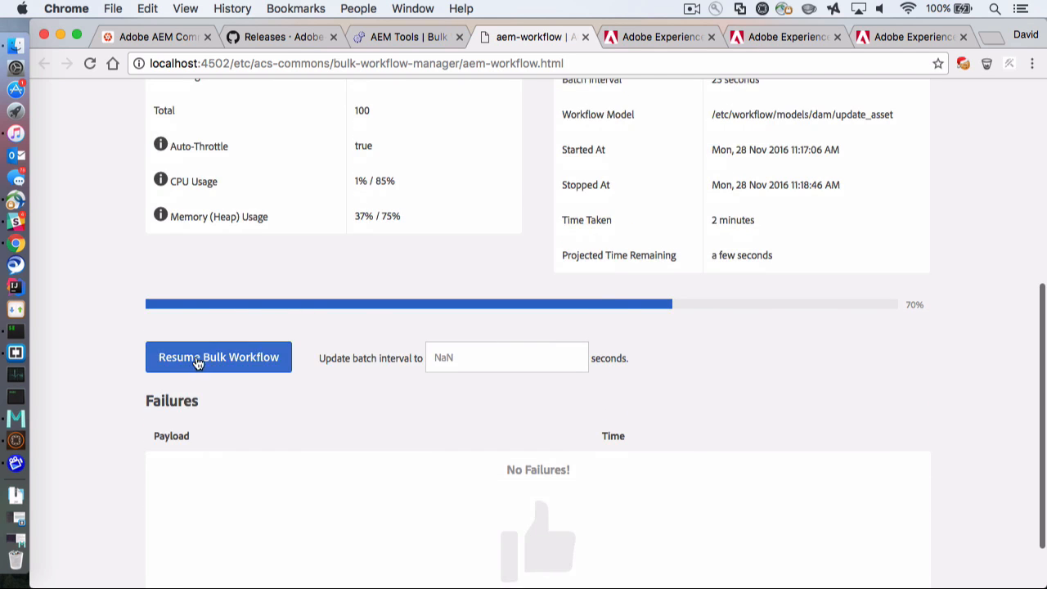
scroll(523, 257, up, 1)
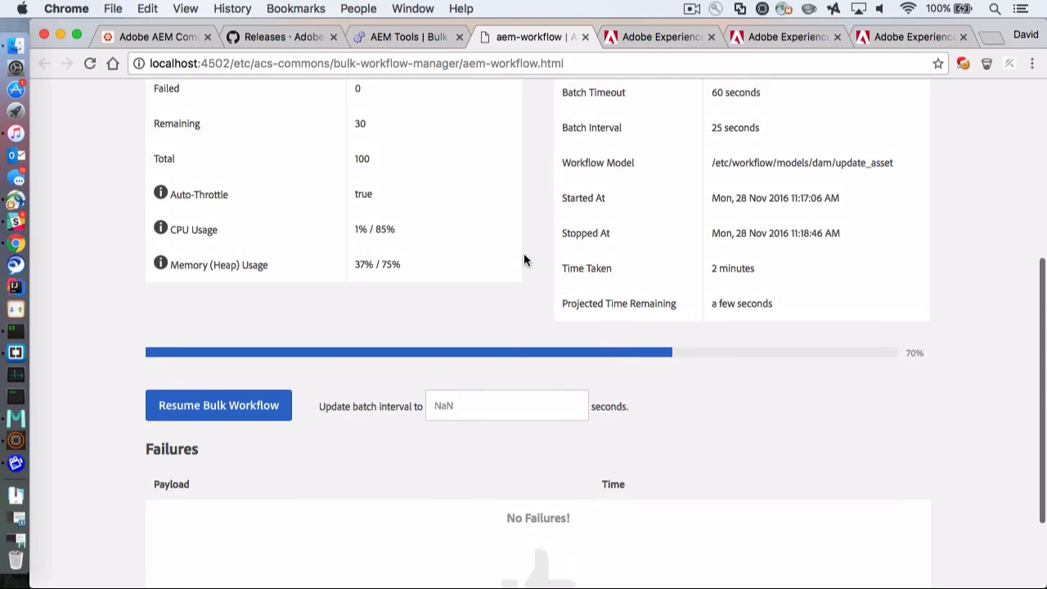
scroll(351, 332, up, 2)
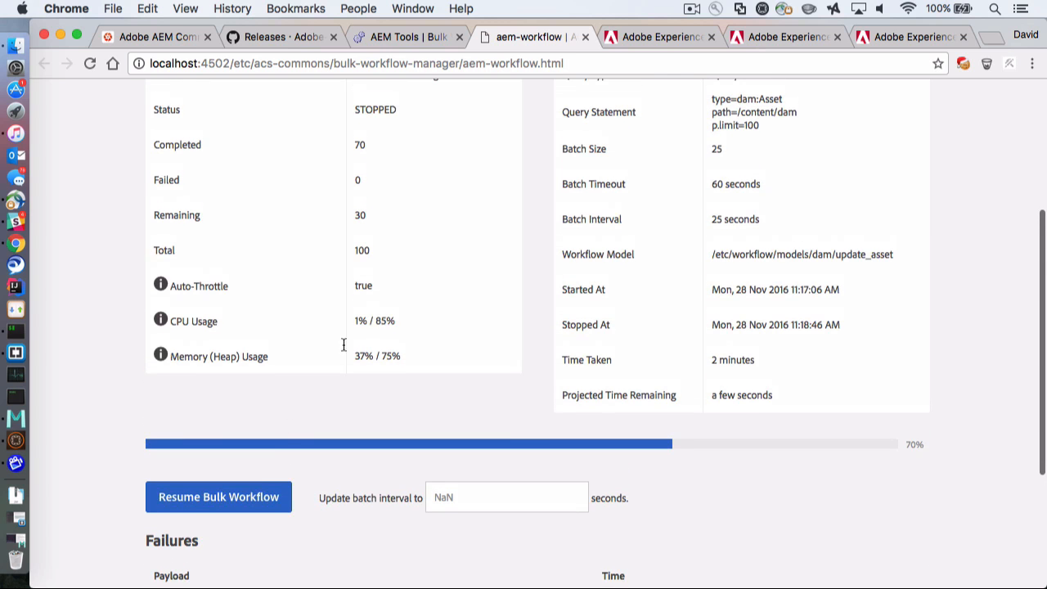
click(215, 505)
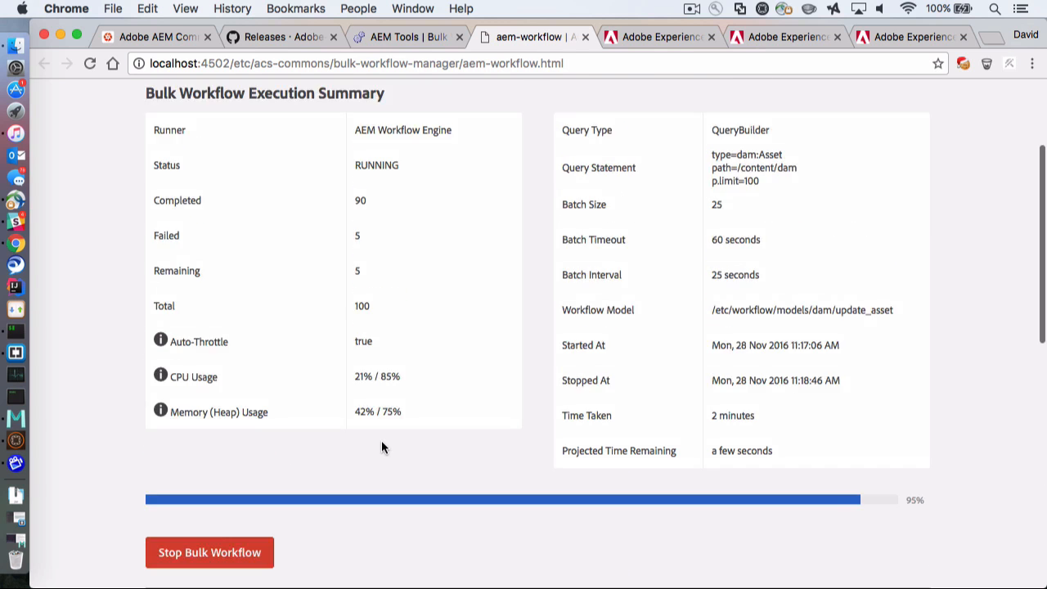
Examine the statuses and payload paths of the assets in the Current Batch list
scroll(382, 442, down, 5)
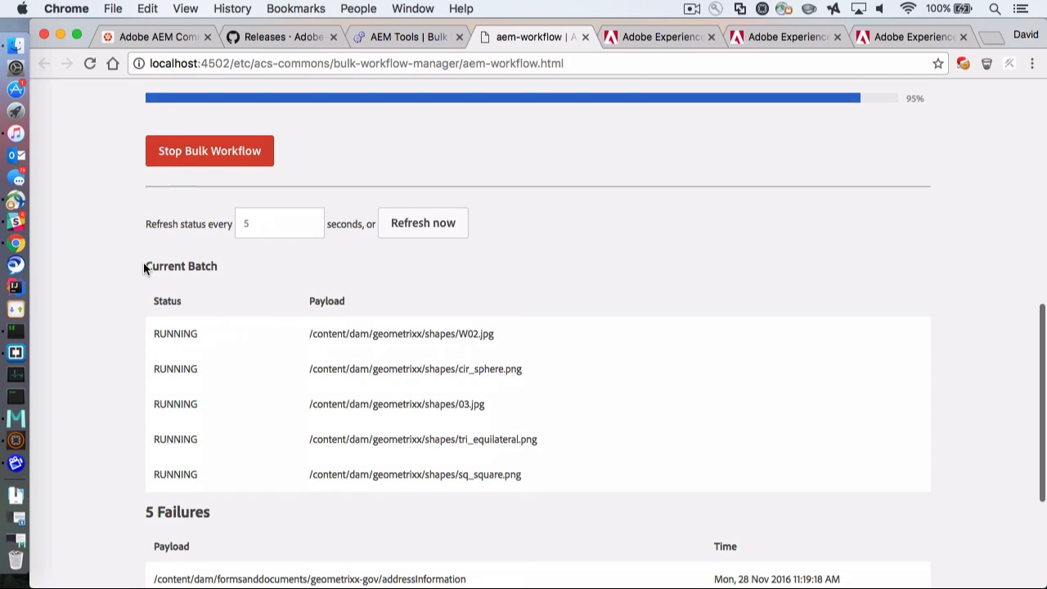
drag(143, 261, 225, 283)
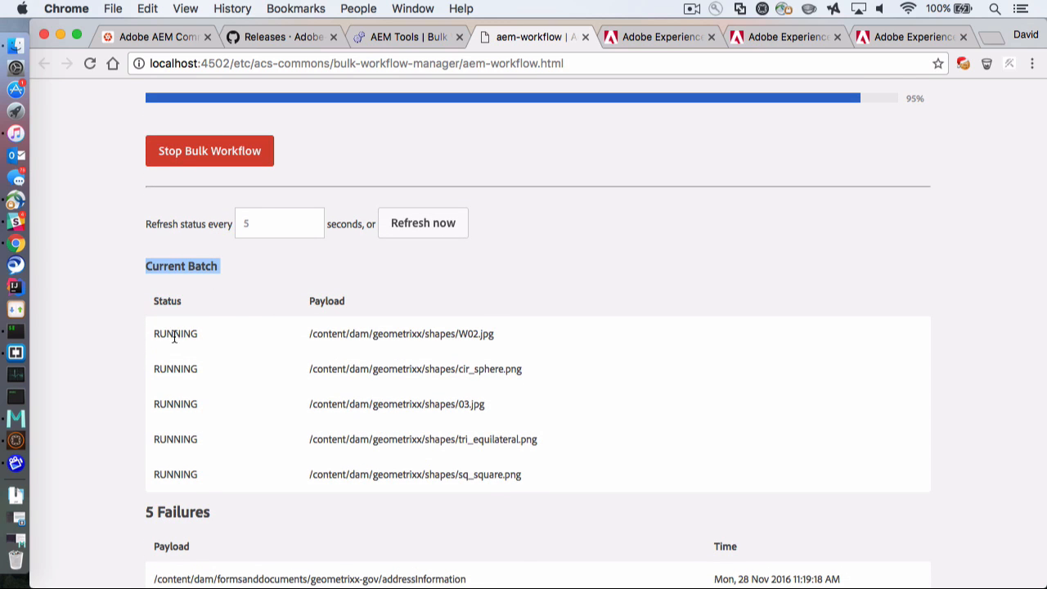
drag(146, 332, 547, 469)
click(548, 469)
scroll(346, 362, down, 2)
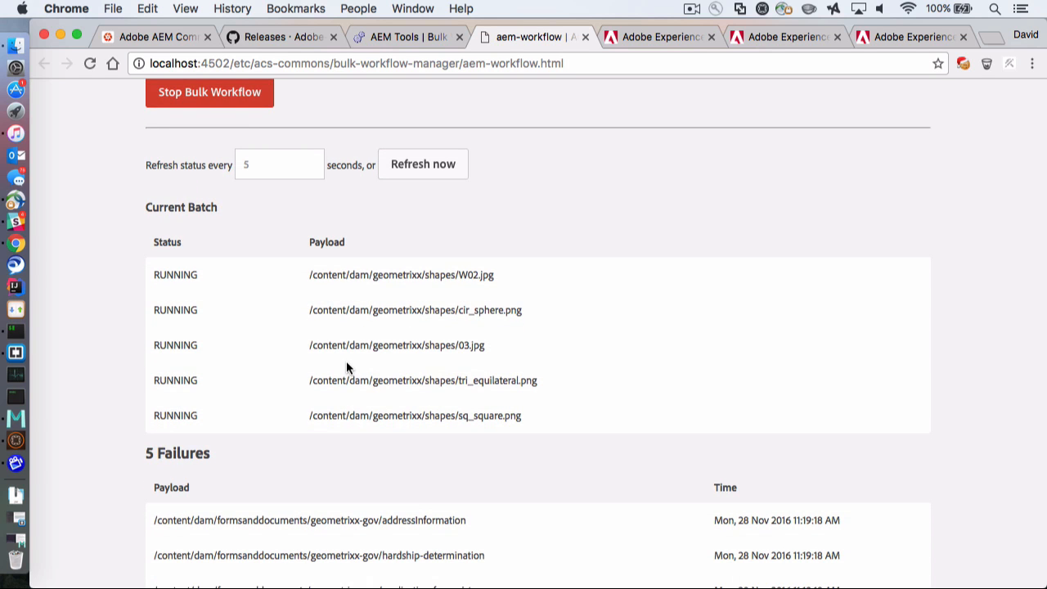
Examine the payload paths listed under Failures for the bulk workflow run
scroll(346, 361, down, 1)
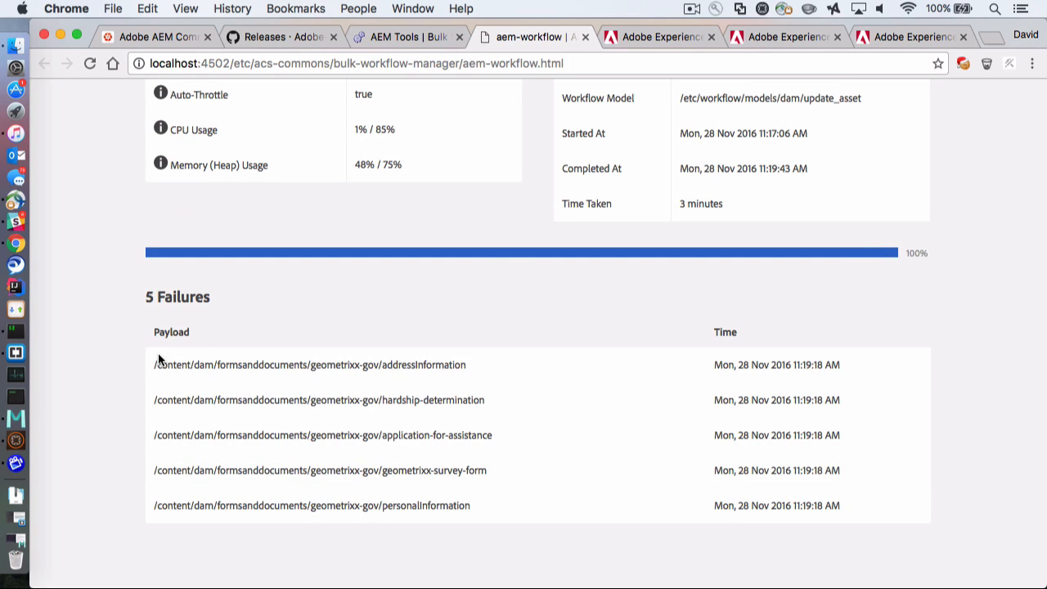
drag(159, 358, 471, 365)
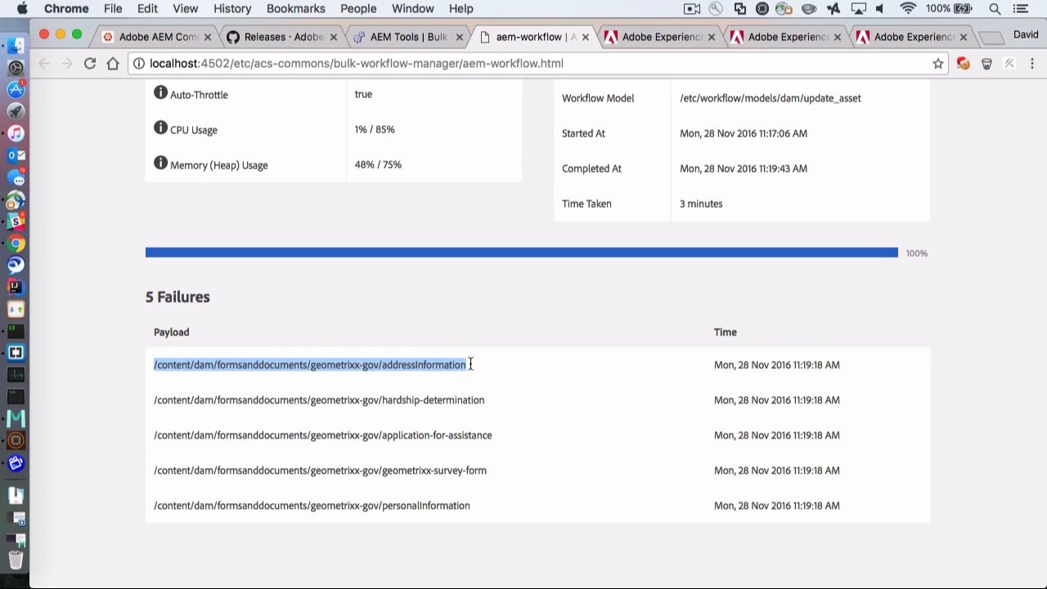
click(465, 365)
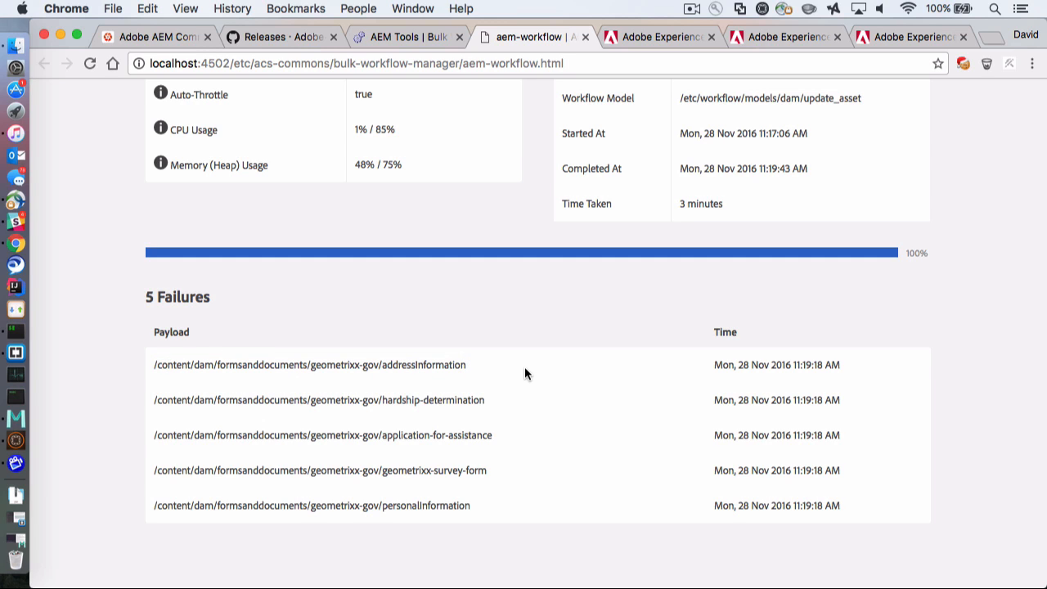
drag(156, 366, 482, 373)
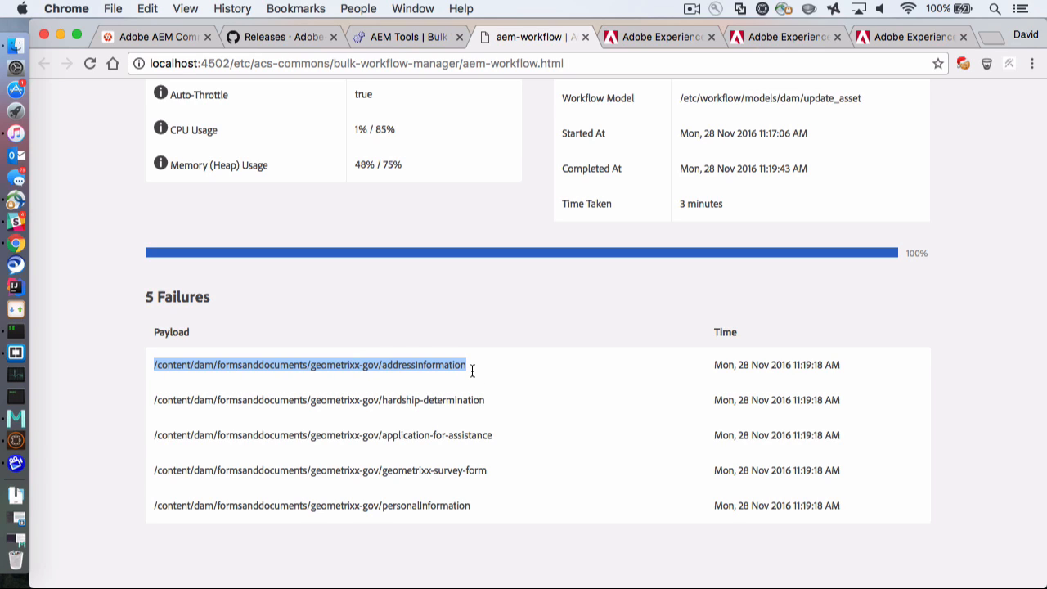
click(472, 371)
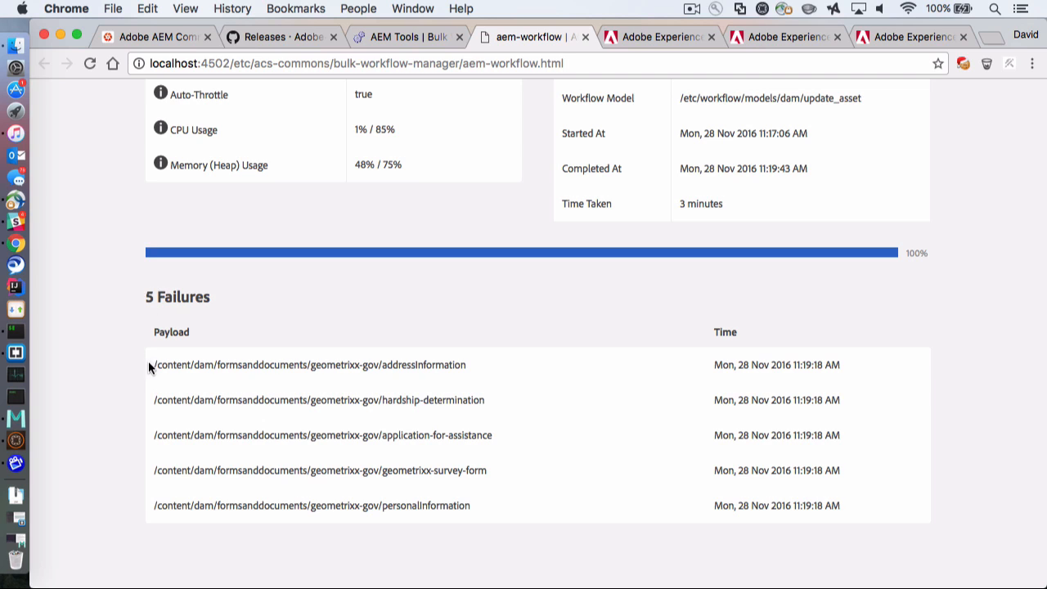
mouse_move(151, 366)
mouse_down()
mouse_move(466, 365)
mouse_move(145, 366)
mouse_up()
click(468, 368)
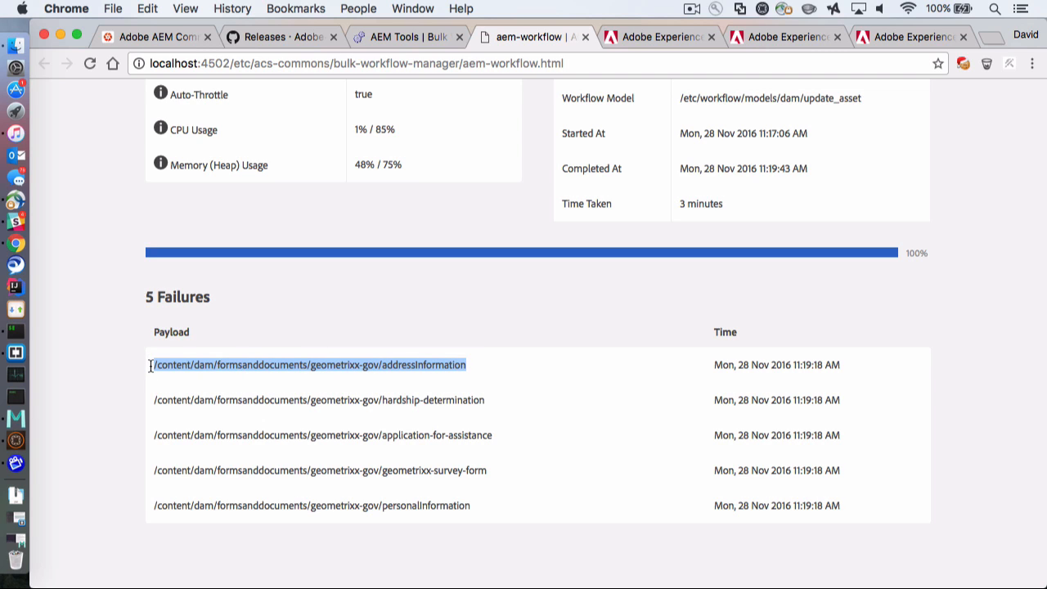
click(235, 392)
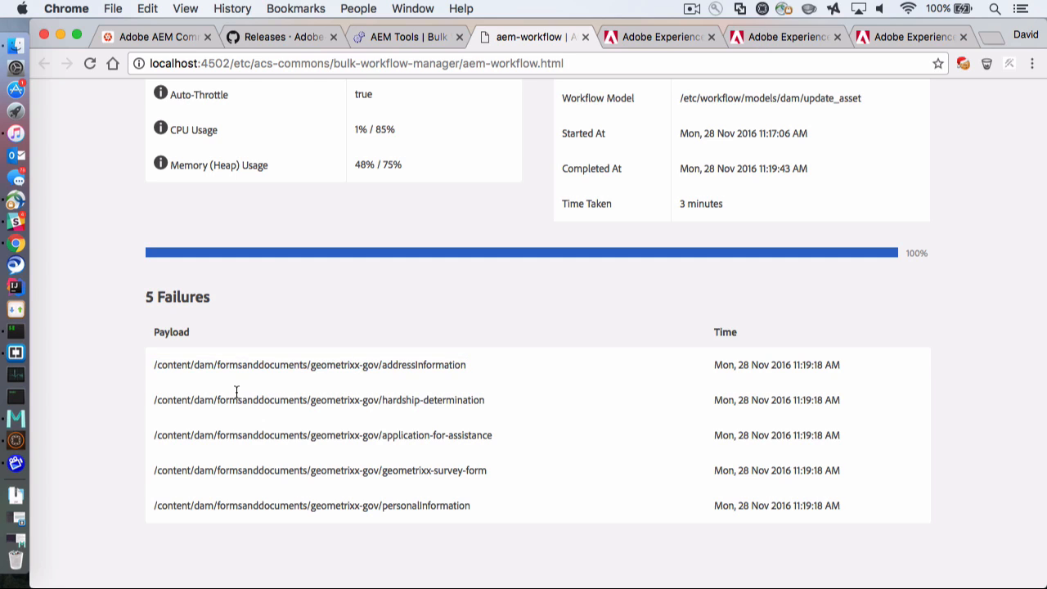
double_click(286, 400)
triple_click(286, 399)
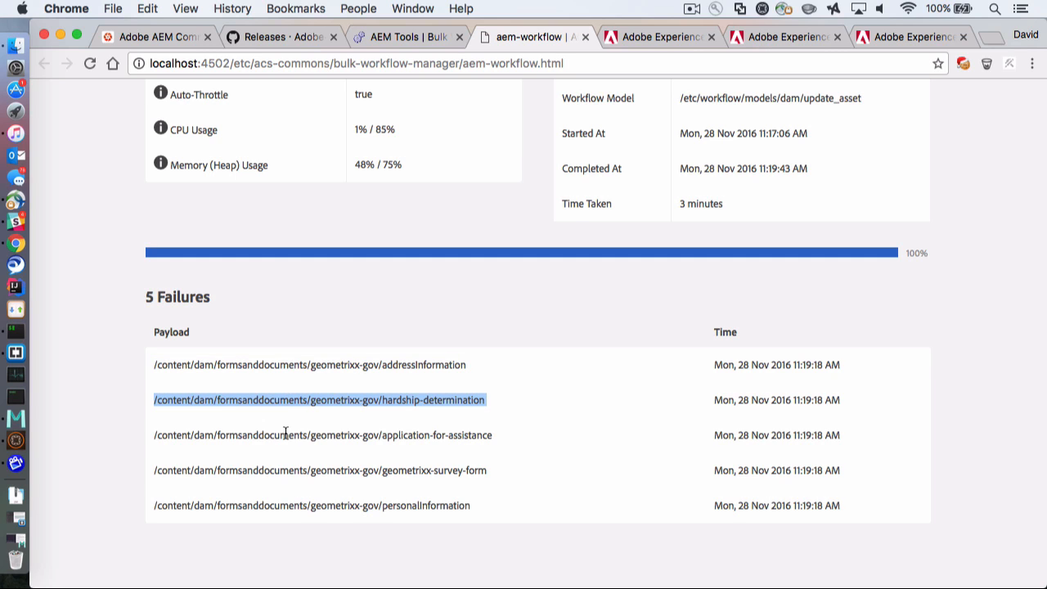
triple_click(285, 435)
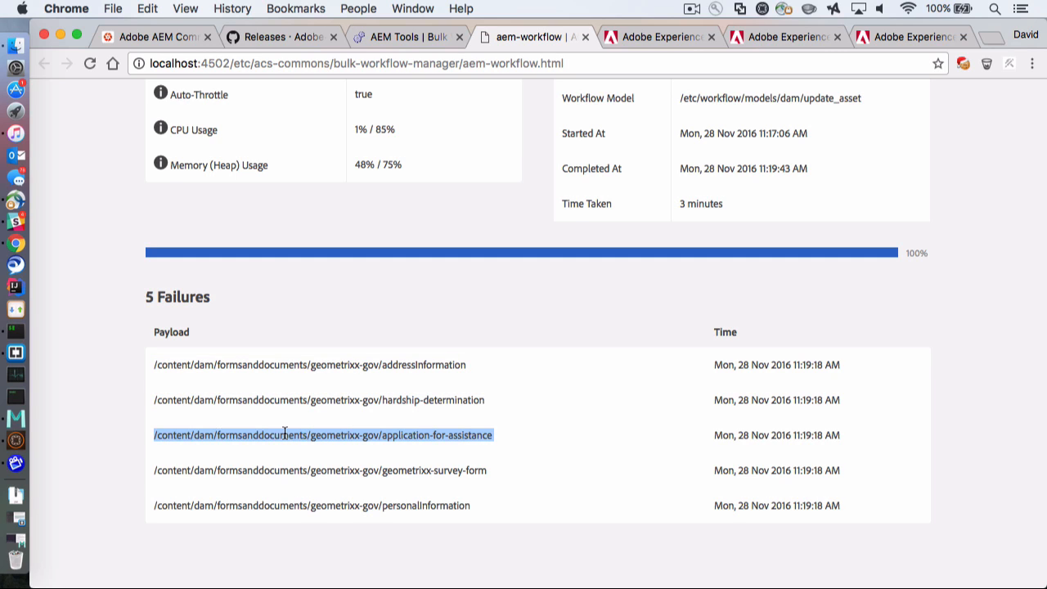
Review the failed payload paths and the execution summary of the completed aem-workflow bulk run
triple_click(261, 470)
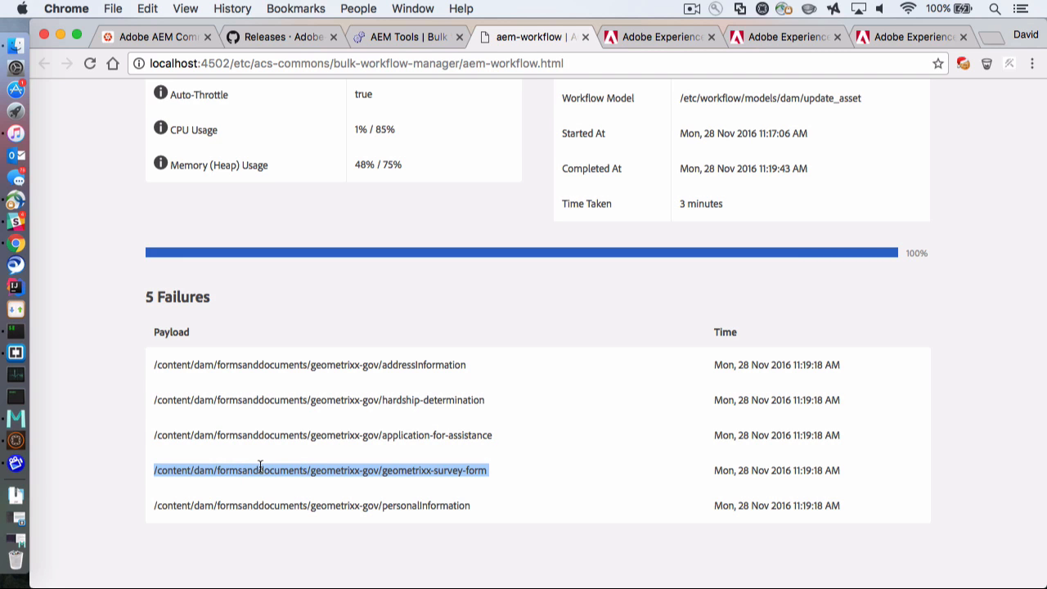
scroll(260, 465, up, 8)
scroll(259, 465, down, 4)
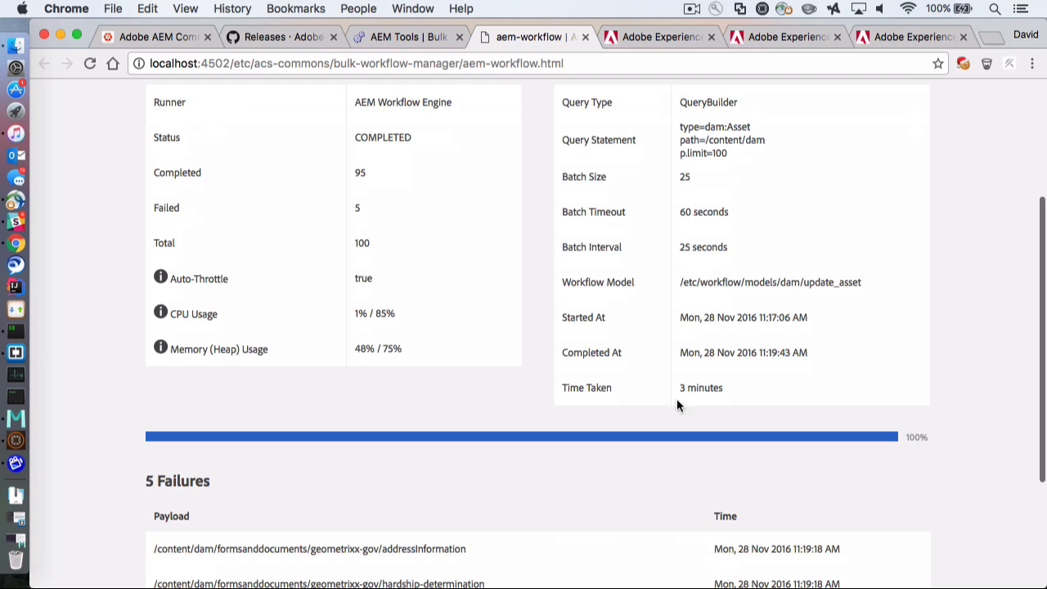
scroll(720, 405, up, 3)
scroll(671, 405, down, 1)
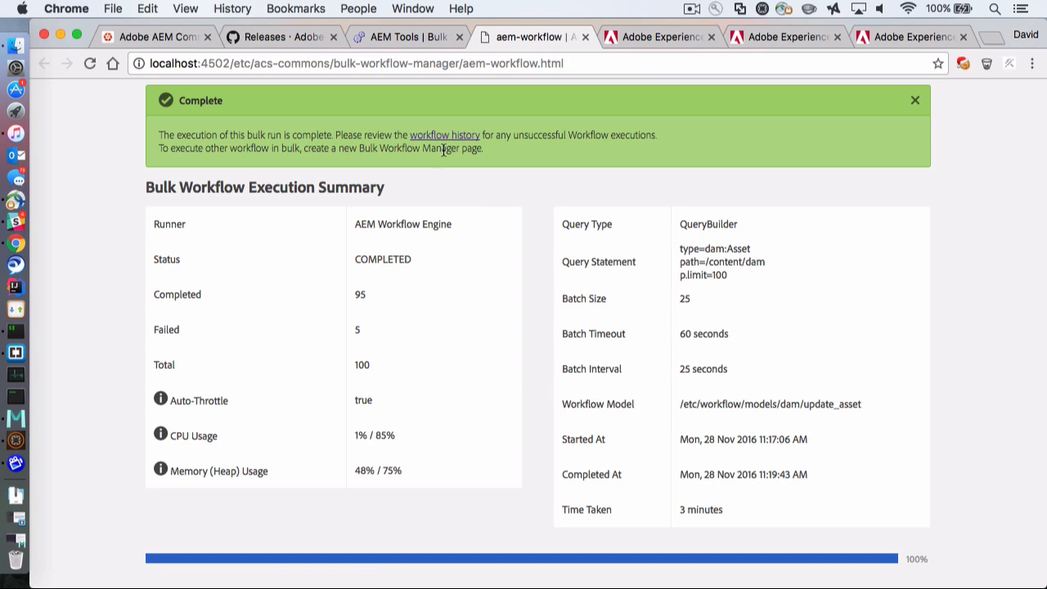
scroll(455, 205, down, 4)
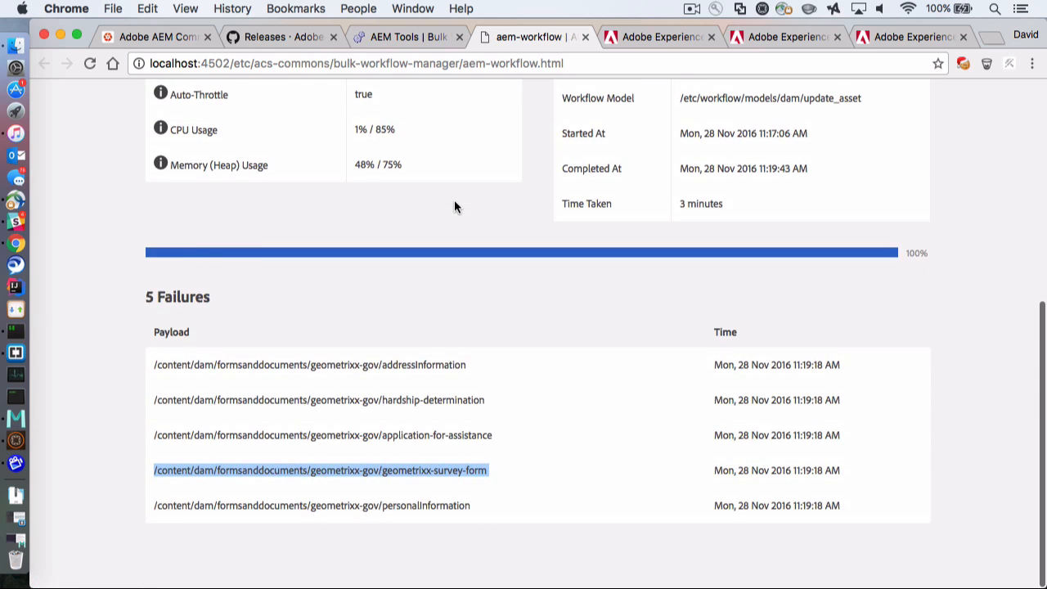
scroll(454, 205, up, 5)
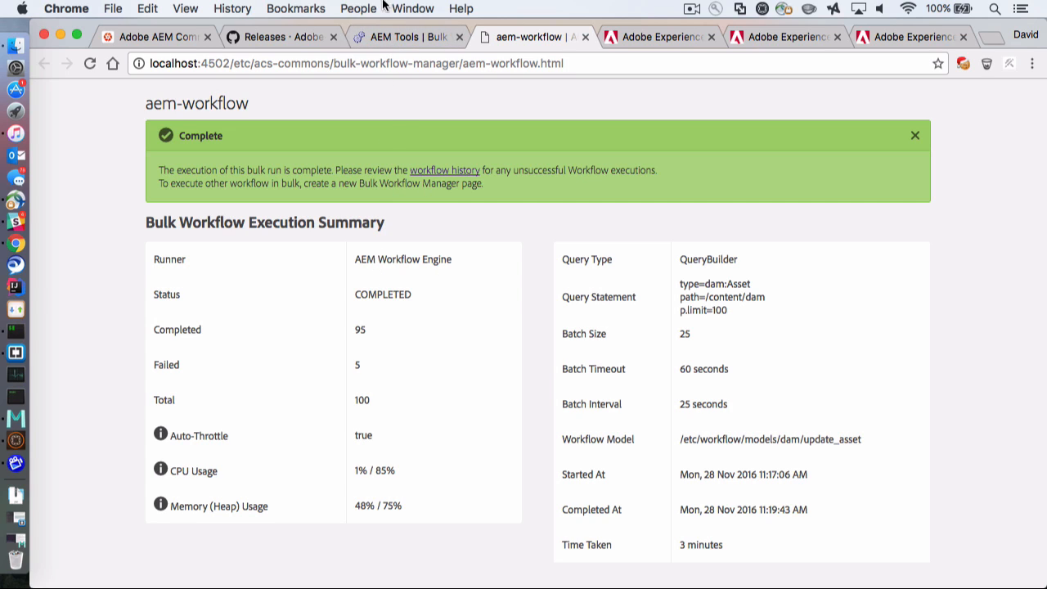
Create a Bulk Workflow Manager page titled aem-workflow-transient in the Bulk Workflow Manager folder and open it
click(393, 39)
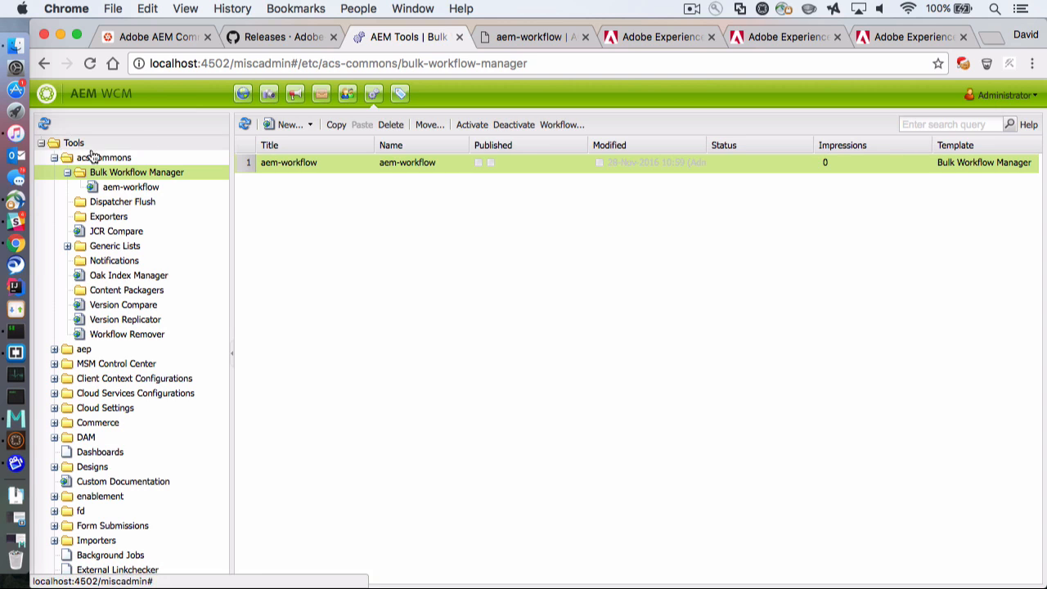
click(314, 125)
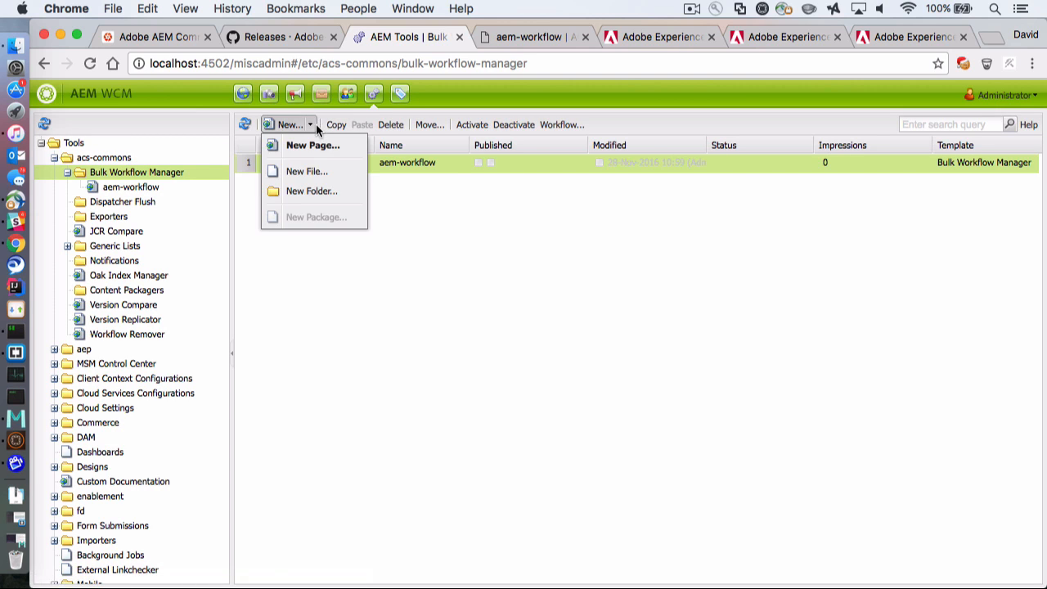
click(328, 145)
text(ae)
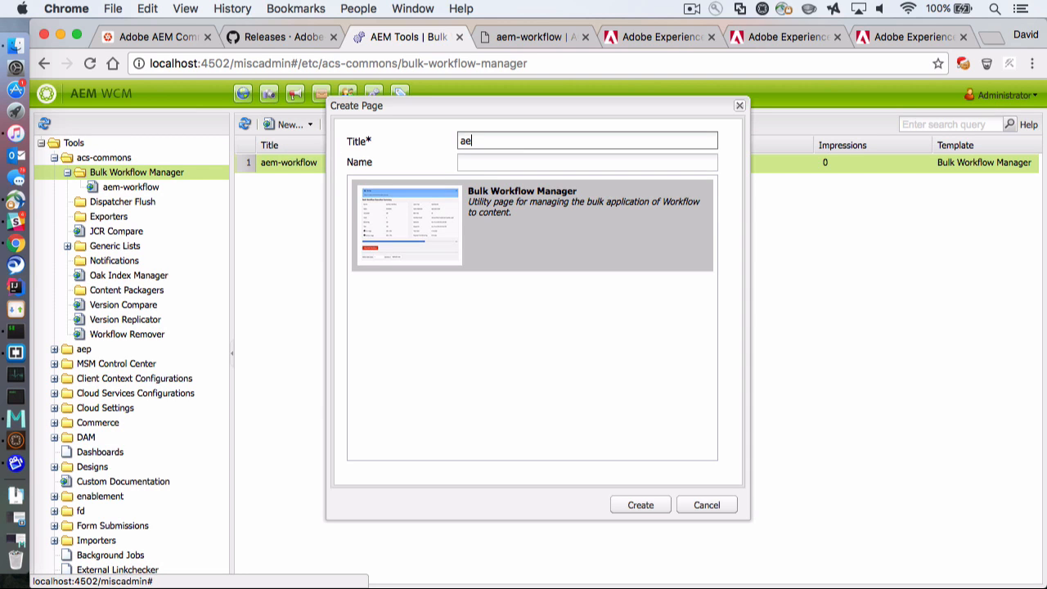
text(m-workflow-transient)
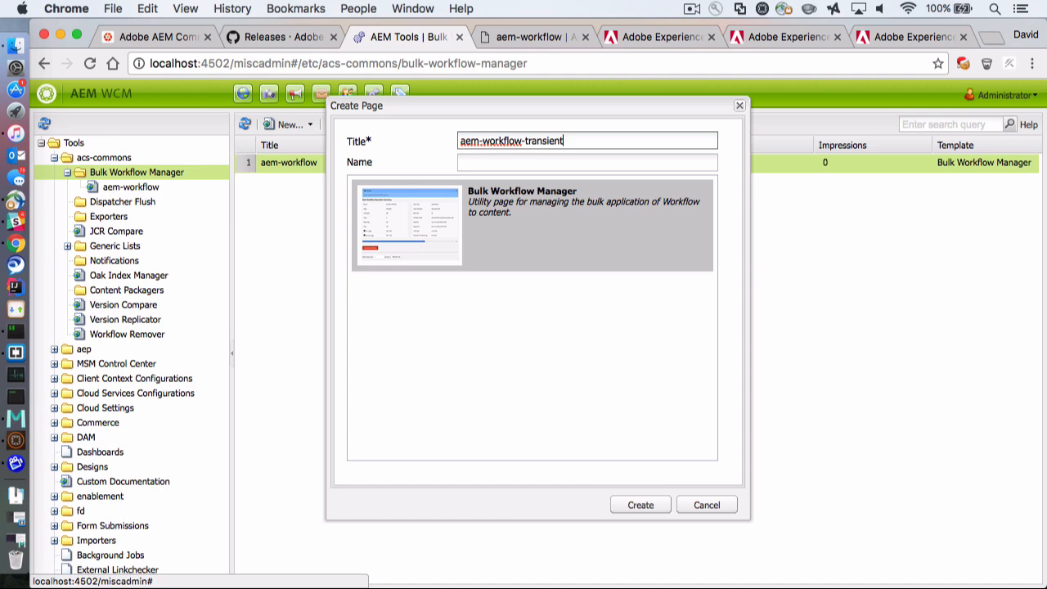
click(634, 507)
double_click(274, 185)
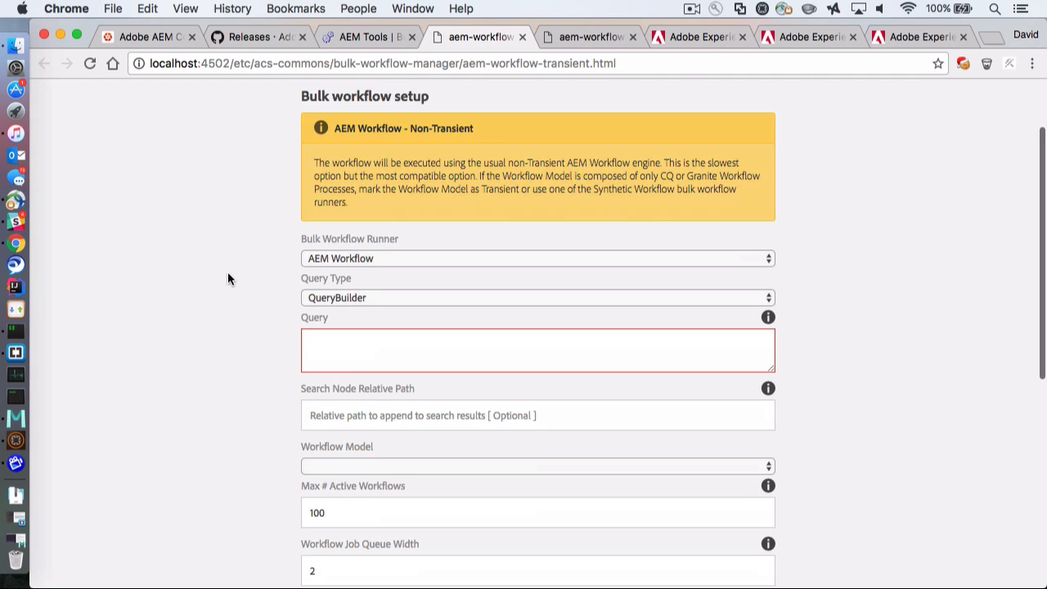
Read the AEM Workflow runner notice and choose DAM Update Asset as the workflow model on the aem-workflow-transient page
scroll(266, 260, up, 2)
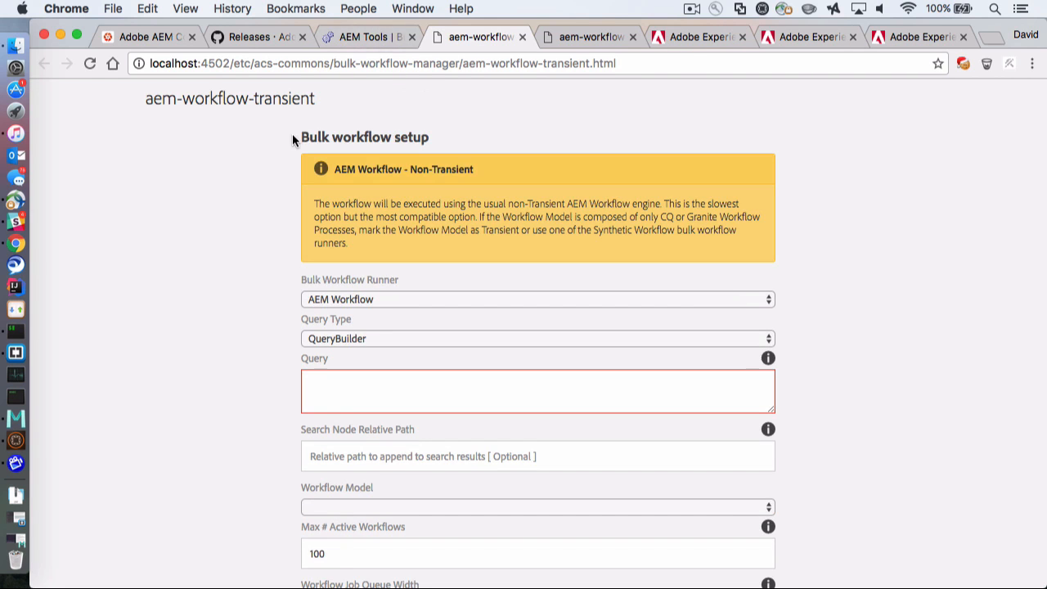
drag(334, 170, 503, 170)
click(526, 171)
scroll(520, 205, down, 1)
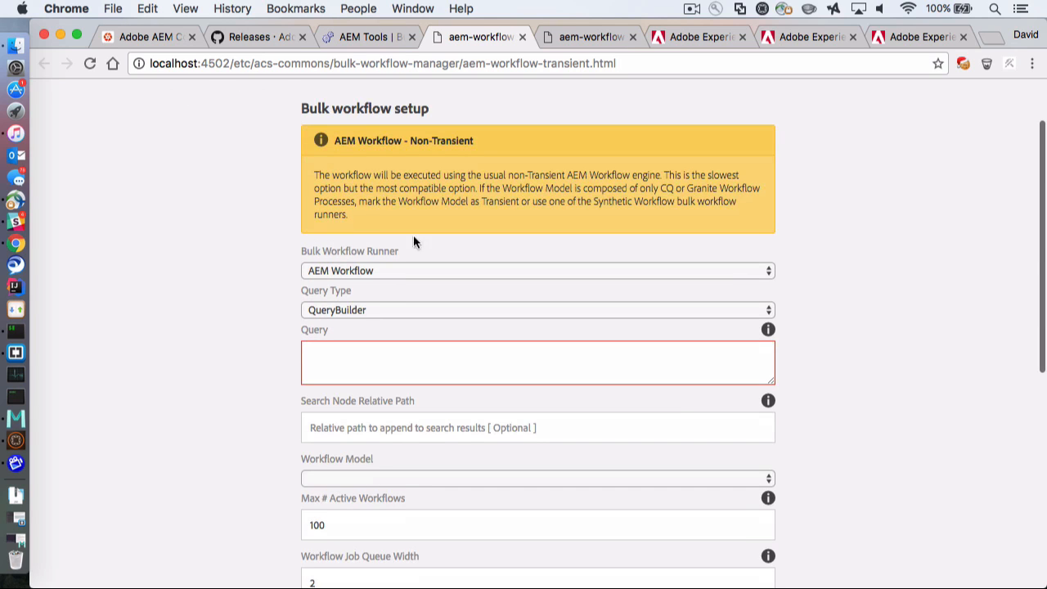
click(331, 476)
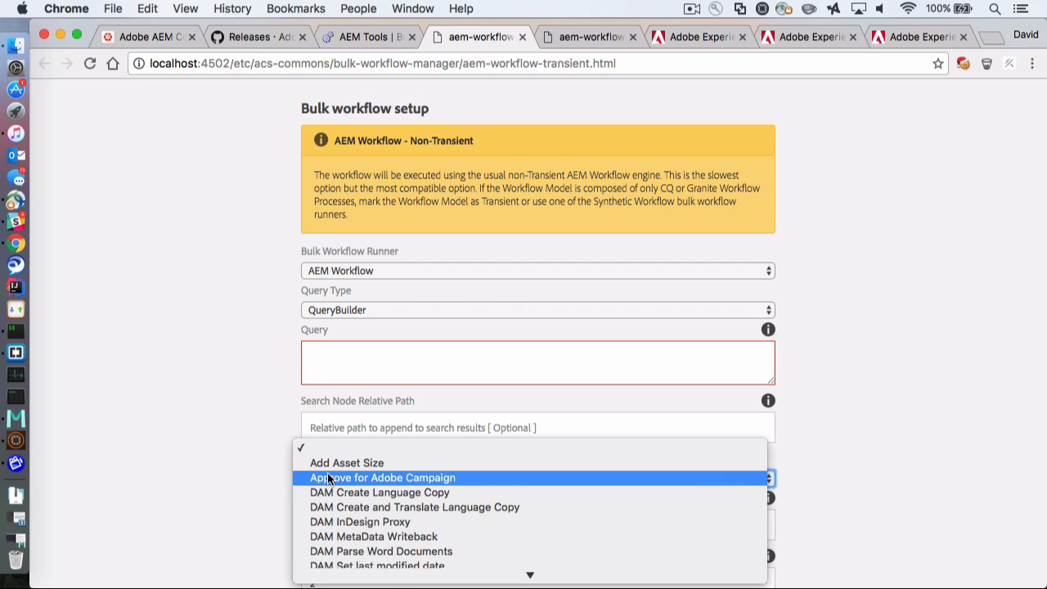
scroll(329, 480, down, 2)
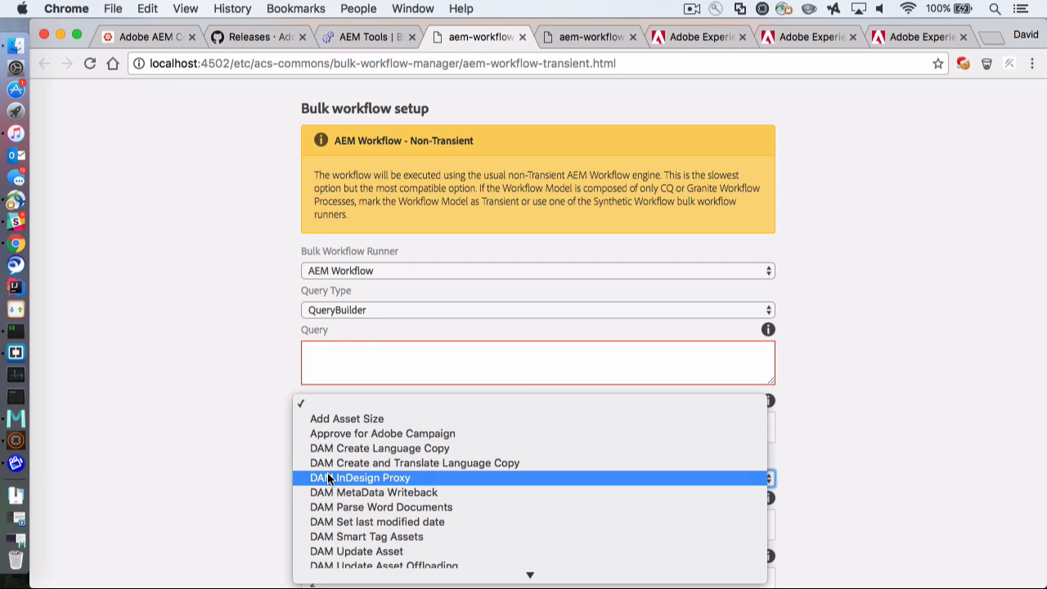
click(370, 553)
click(201, 458)
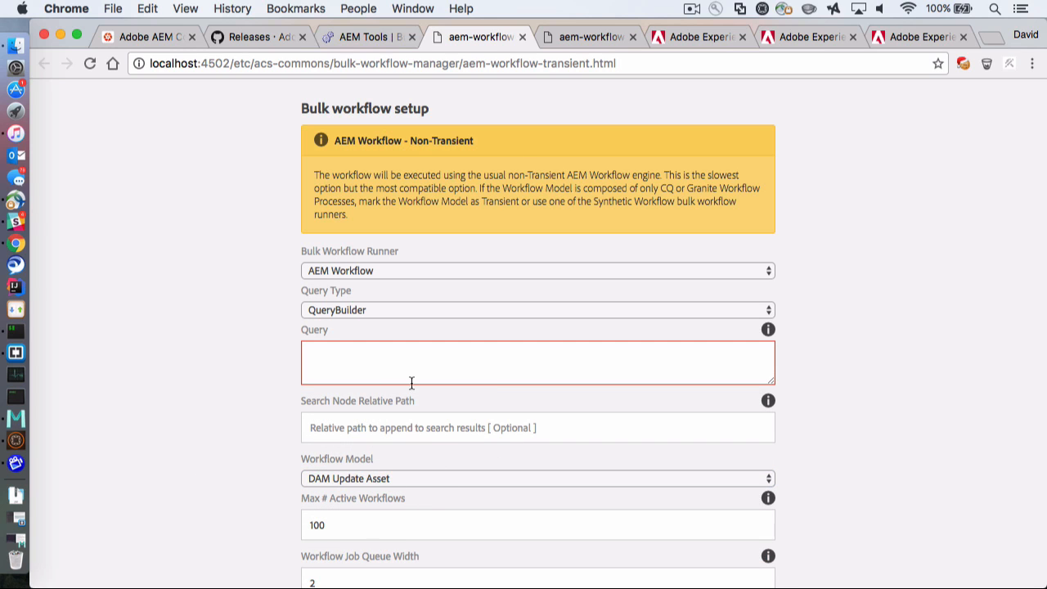
Open the DAM Update Asset model for editing from the Workflow console reached through AEM Tools
click(362, 35)
scroll(121, 468, down, 5)
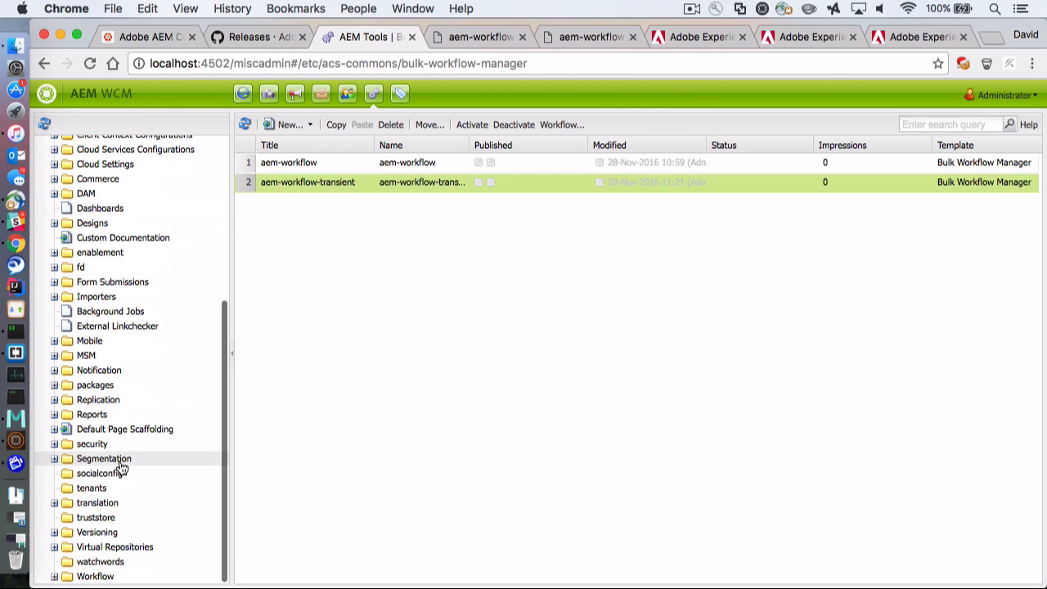
double_click(96, 576)
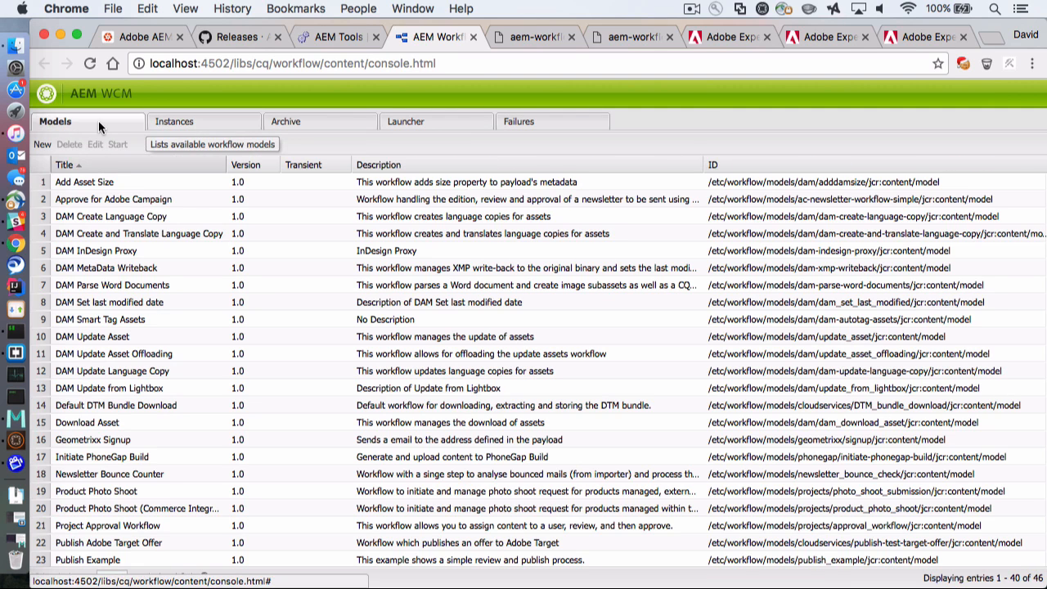
double_click(107, 335)
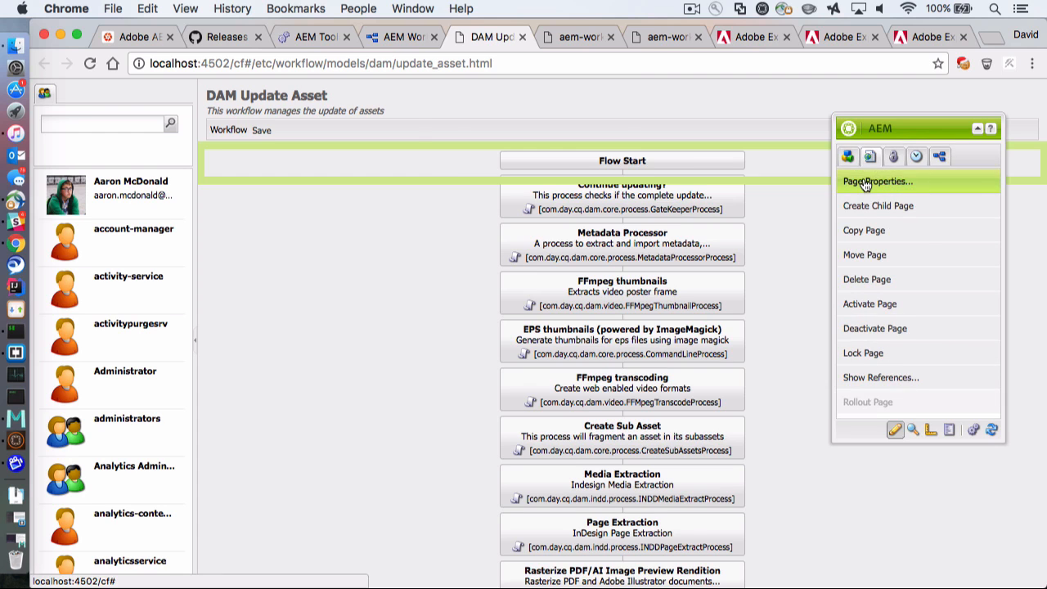
Enable Transient Workflow in the page properties of the DAM Update Asset model and close the model
click(866, 181)
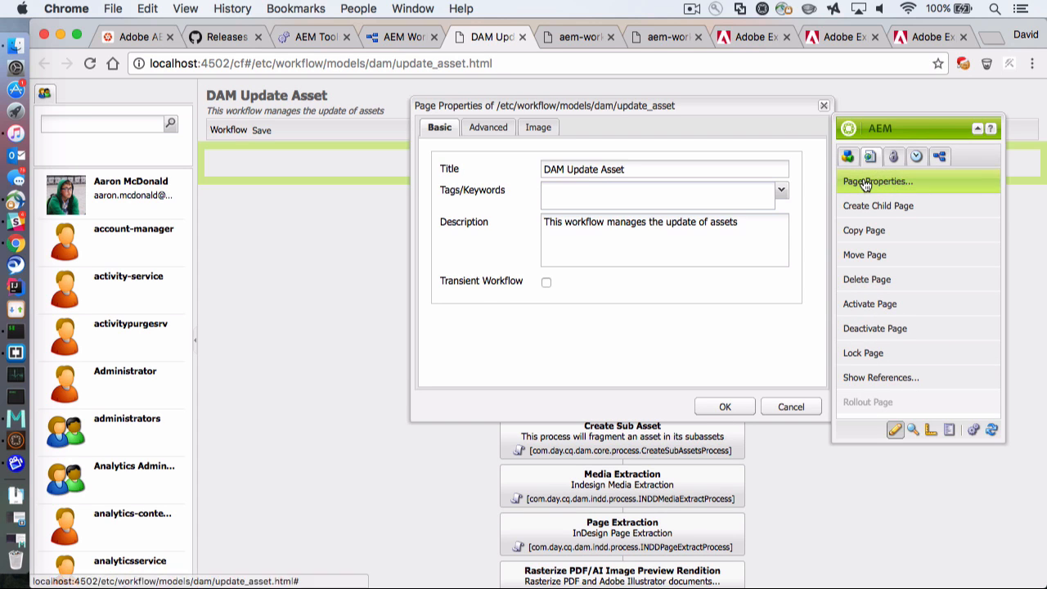
click(546, 281)
click(737, 411)
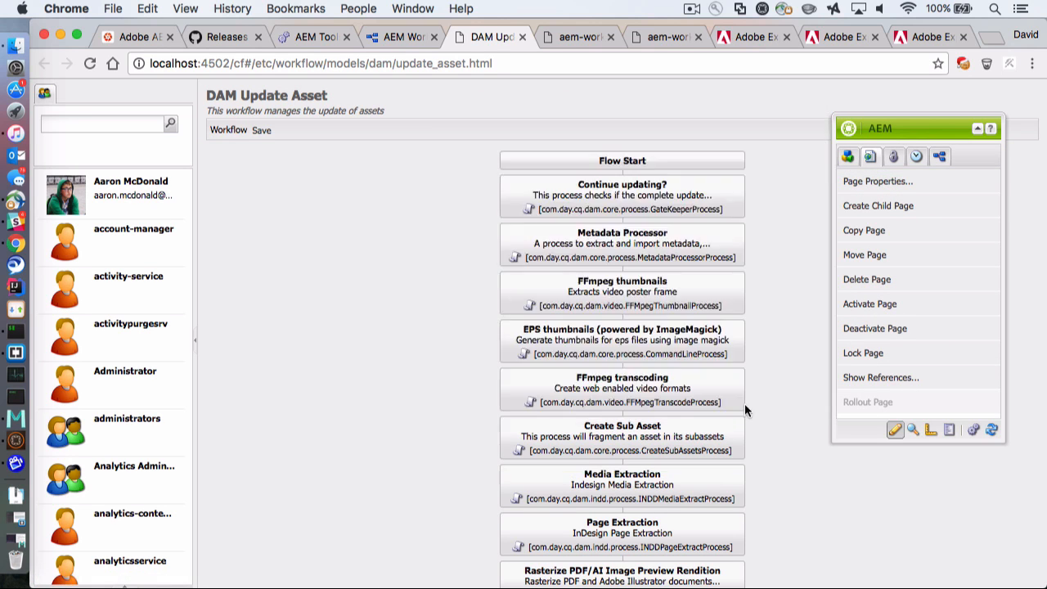
click(522, 38)
Reload the aem-workflow-transient setup page and set its workflow model to DAM Update Asset ( Transient )
click(537, 39)
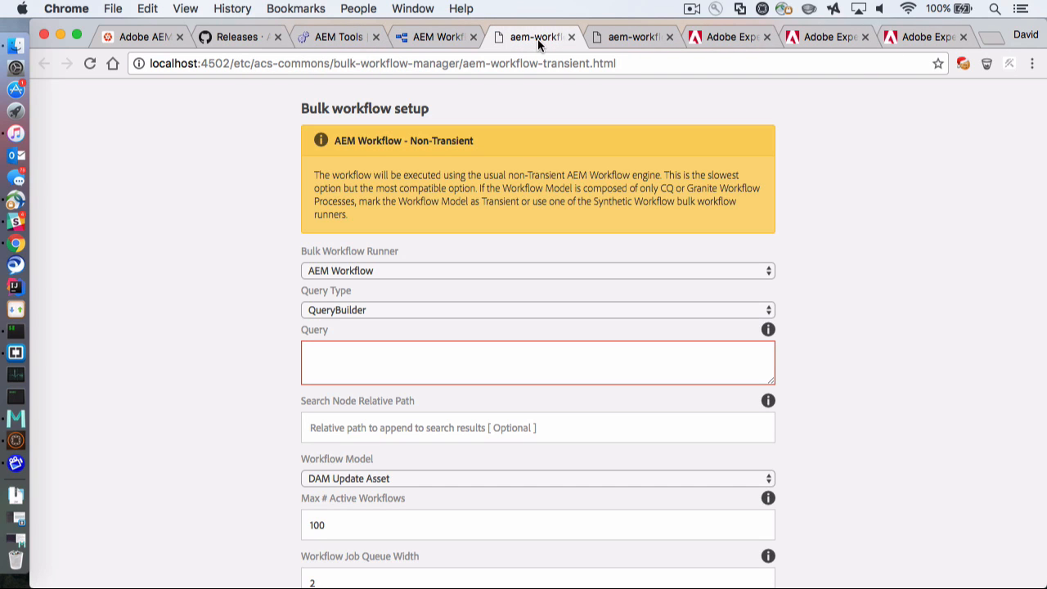
click(653, 64)
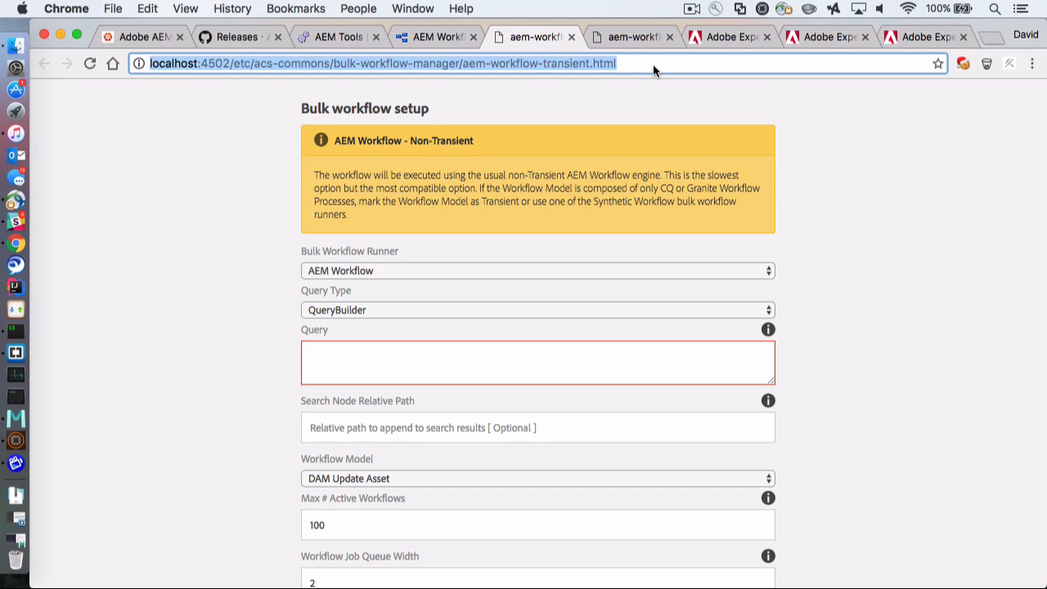
key(Return)
click(352, 478)
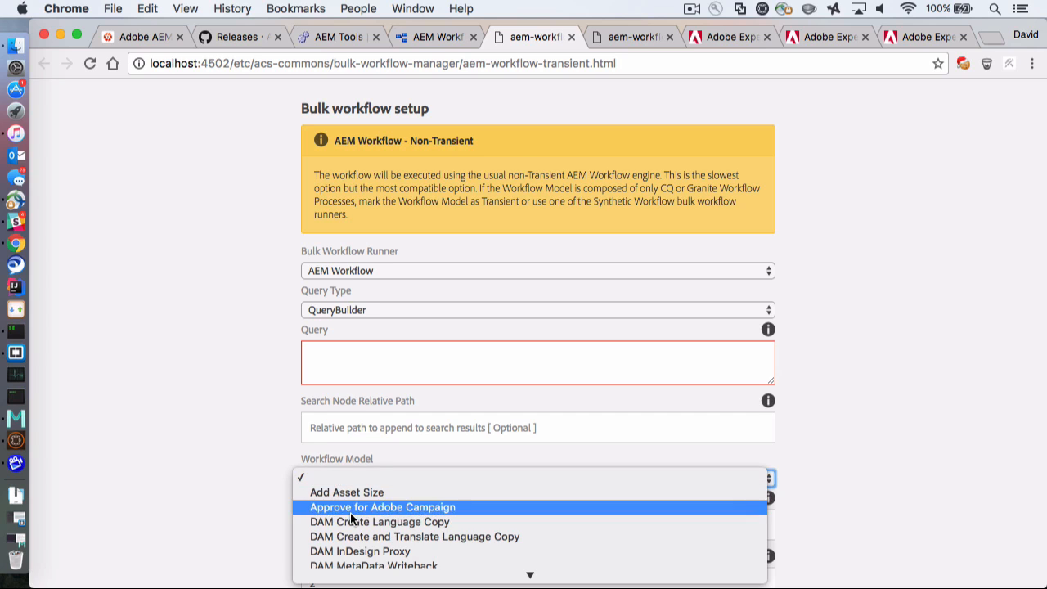
scroll(351, 531, down, 3)
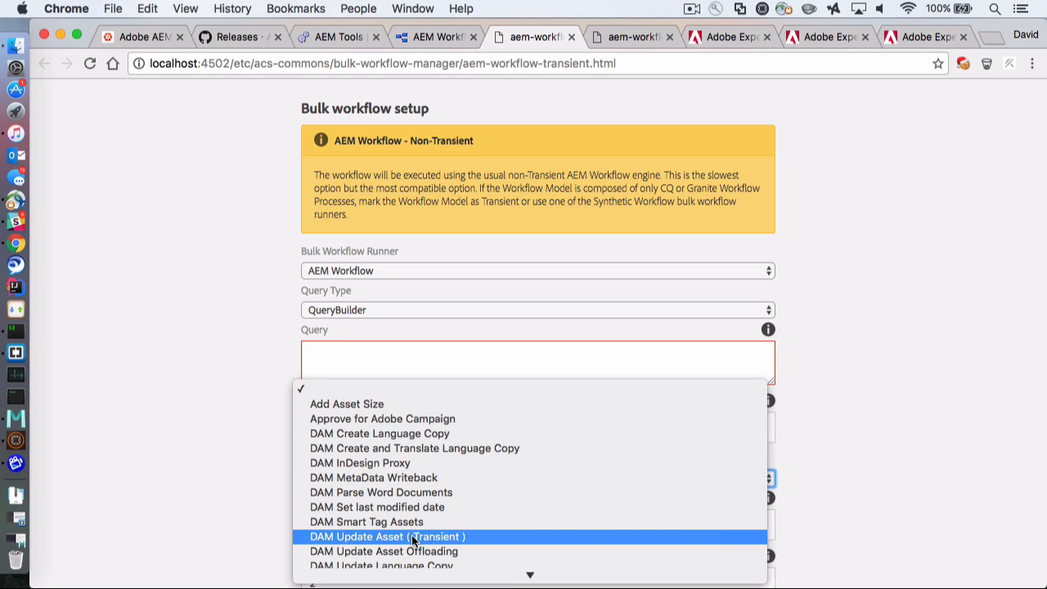
click(479, 537)
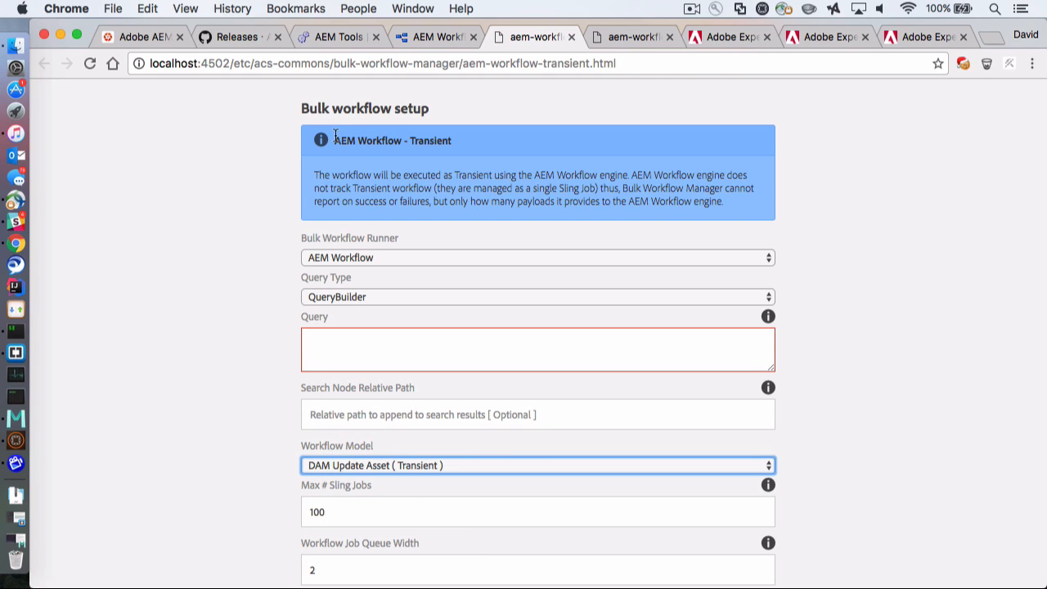
click(336, 136)
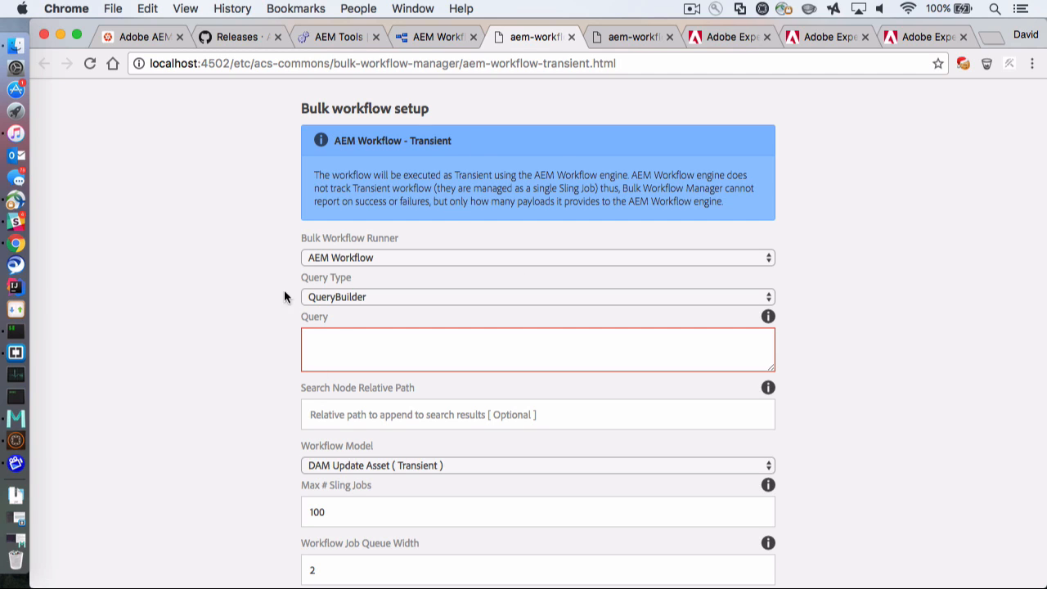
Enter the QueryBuilder query with the lines type=dam:Asset, path=/content/dam and p.limit=100
click(337, 343)
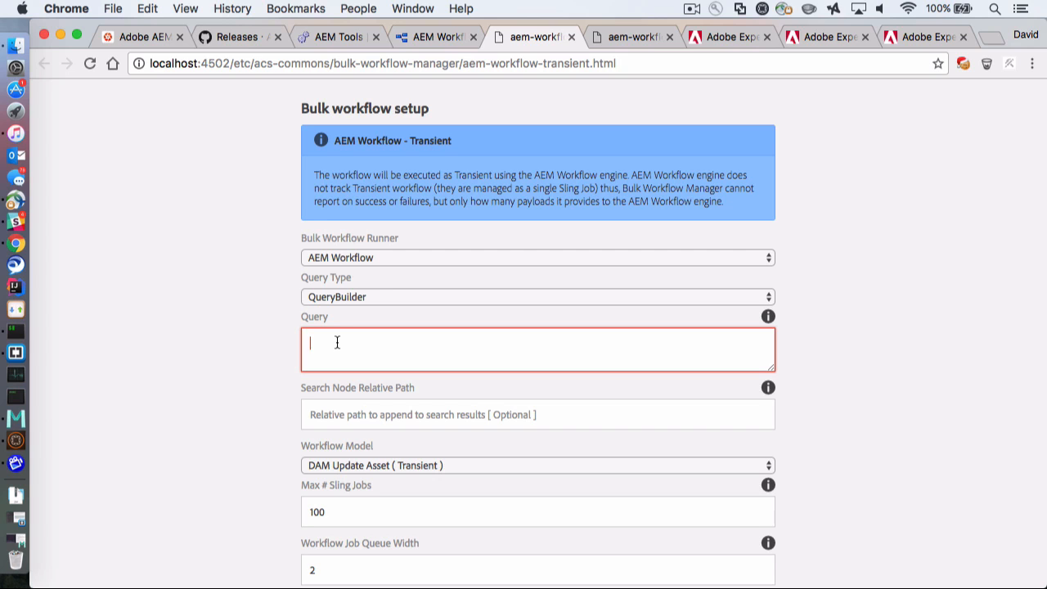
text(type=dam:Asset)
key(Return)
text(path=/content/dam)
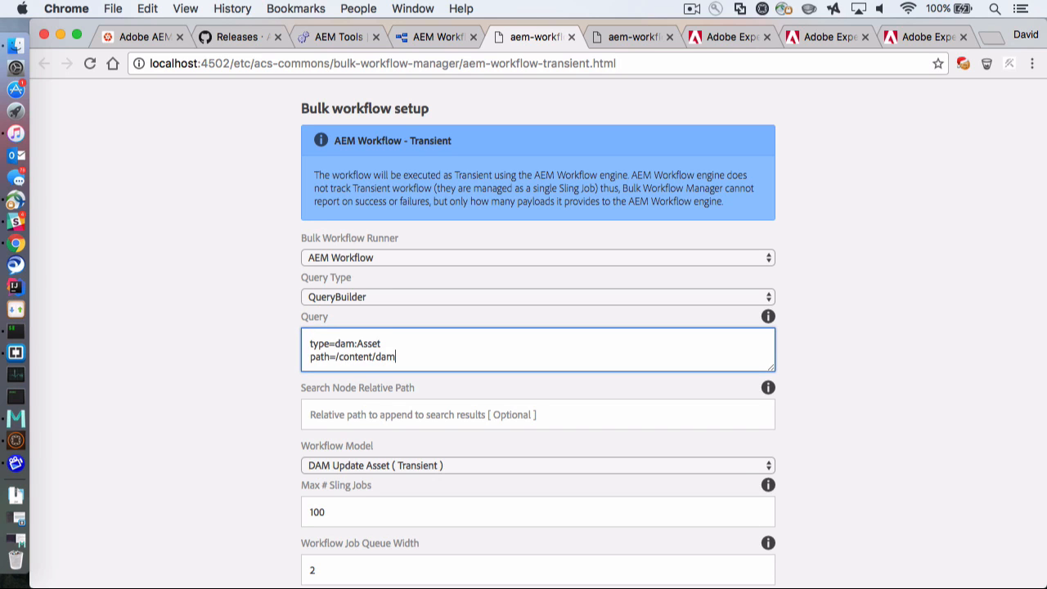
key(Return)
text(p.limit=100)
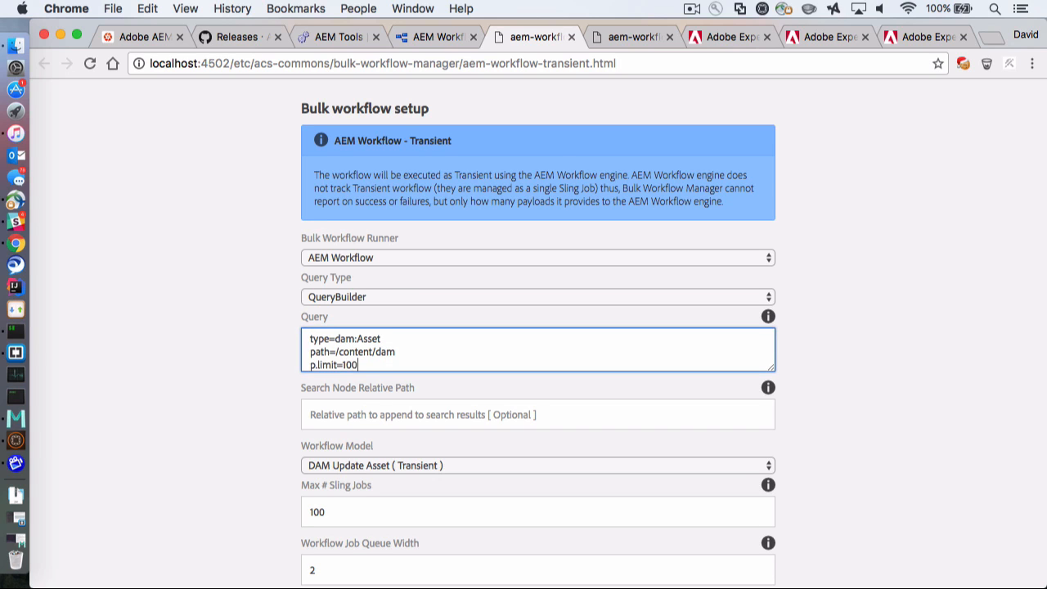
Set Max # Sling Jobs to 25 for the transient bulk workflow
scroll(342, 388, down, 3)
double_click(342, 387)
scroll(244, 327, down, 1)
click(244, 327)
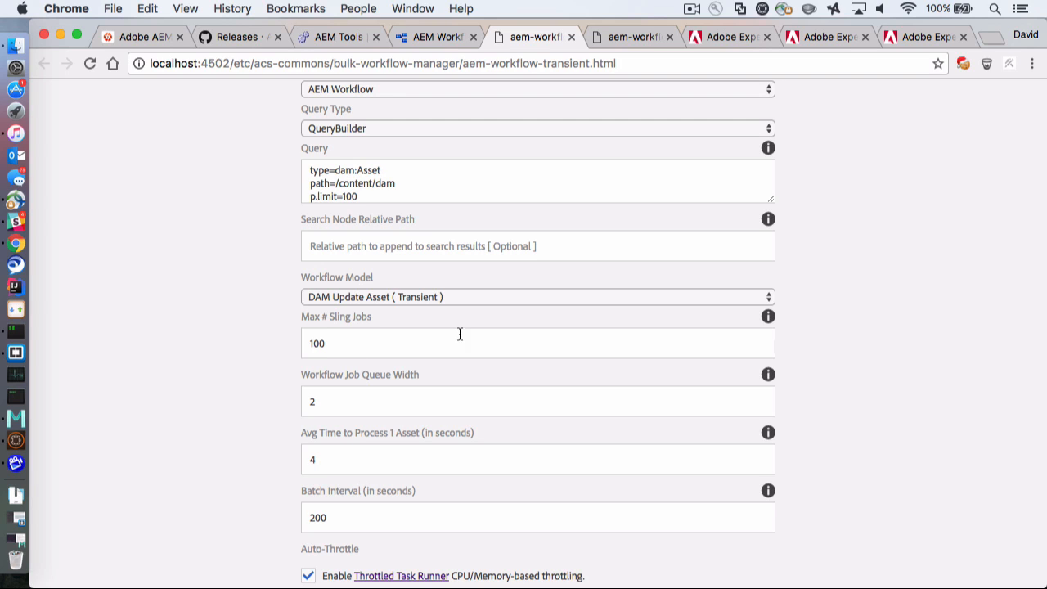
double_click(353, 343)
click(353, 343)
key(Tab)
click(355, 343)
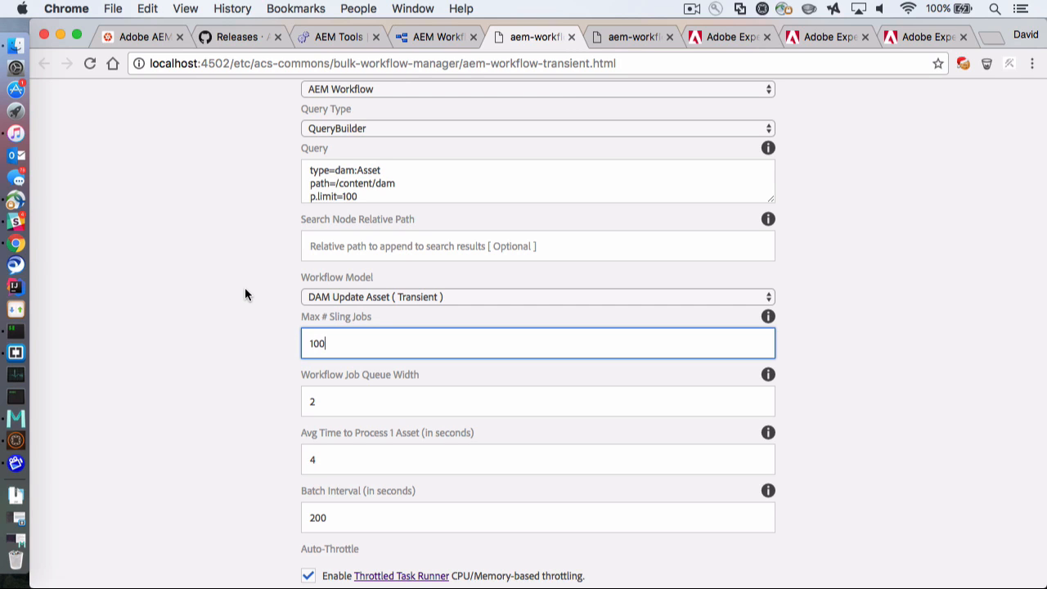
double_click(330, 349)
text(25)
click(201, 366)
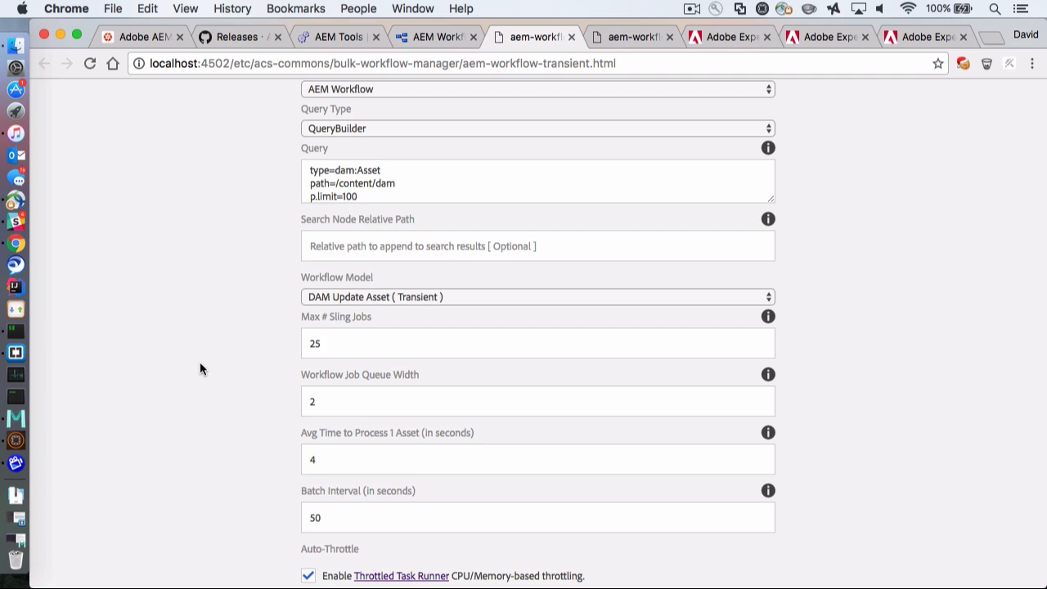
Open the Sling Jobs page of the AEM Web Console and locate the Granite Transient Workflow Queue by searching for "Transient"
double_click(367, 403)
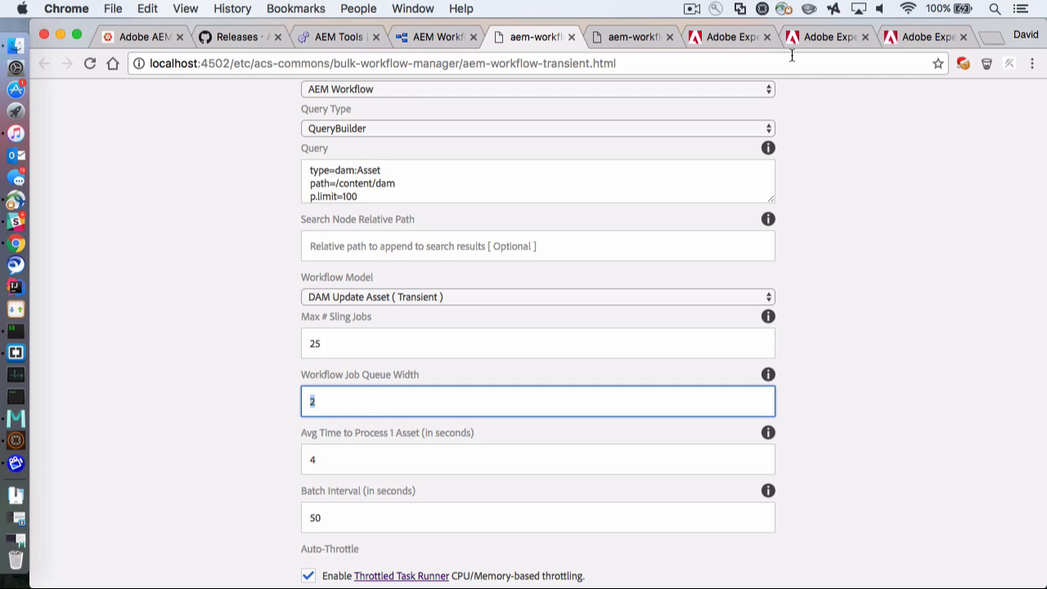
click(721, 38)
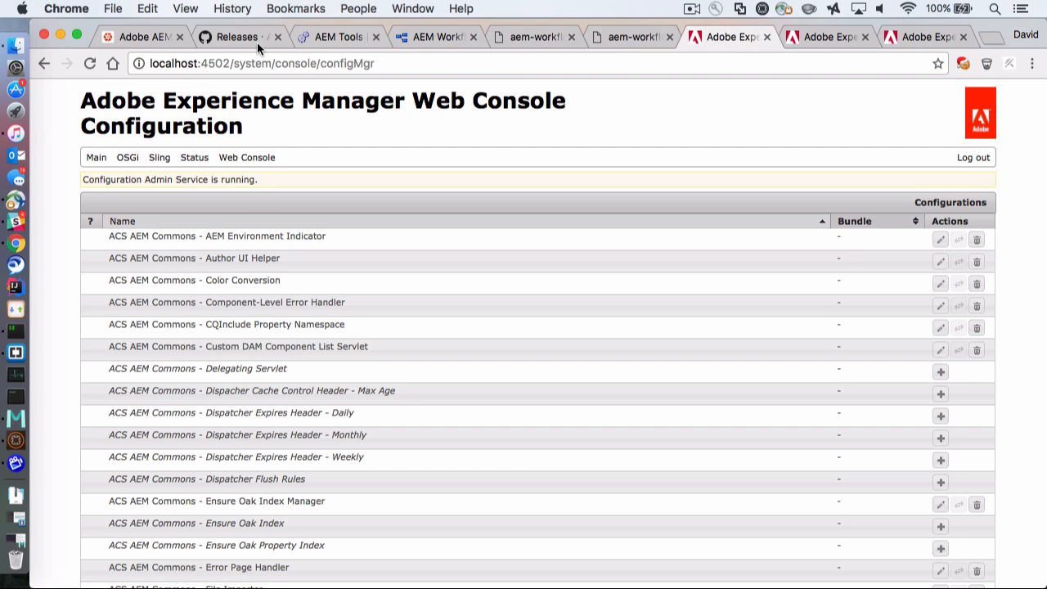
mouse_move(159, 157)
click(172, 243)
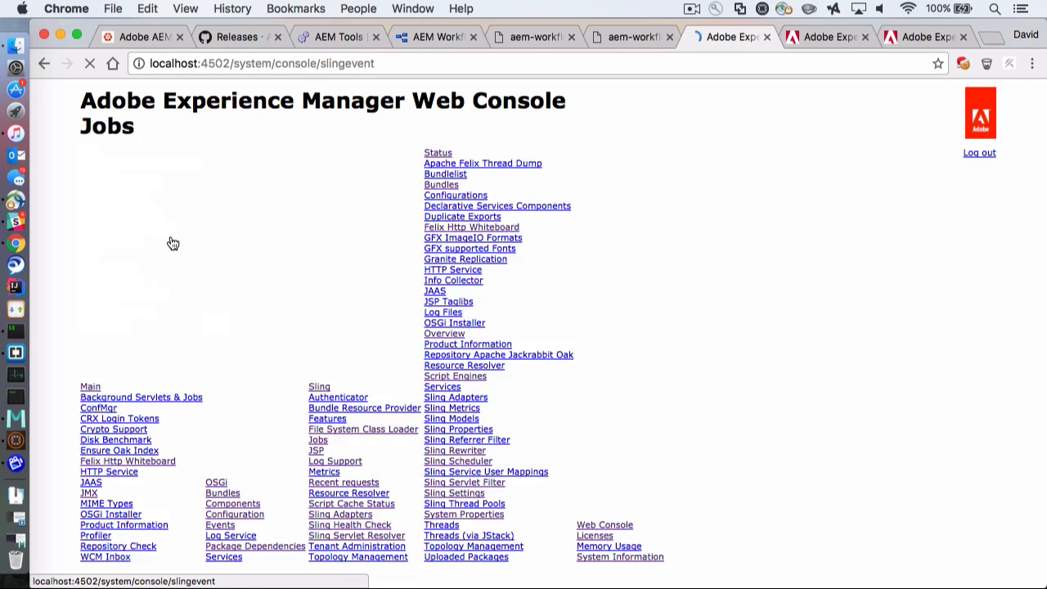
key(super+f)
text(Transient)
key(Return)
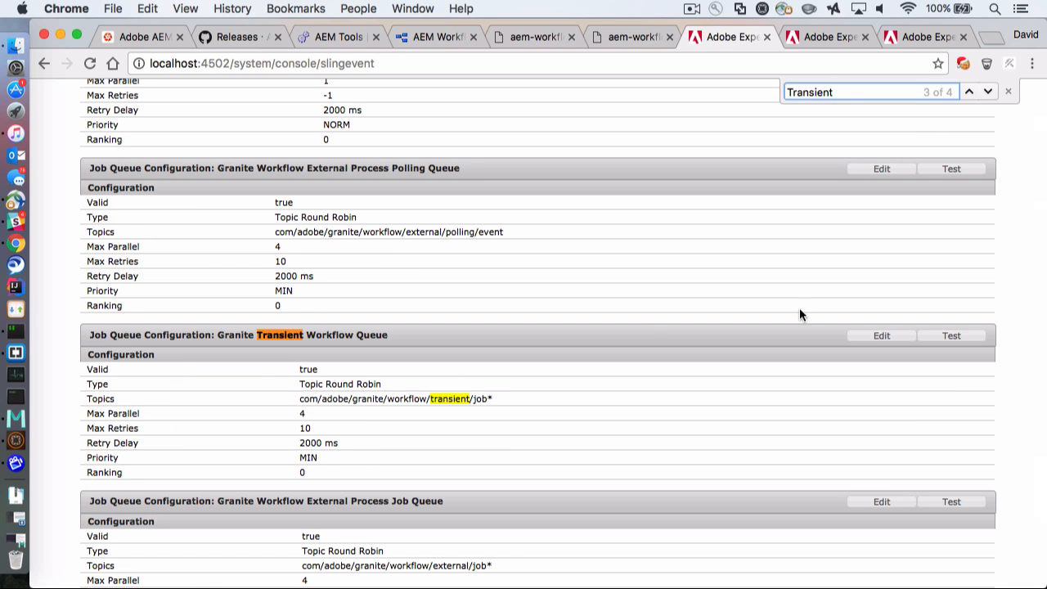
Open the Granite Transient Workflow Queue configuration, check its Maximum Parallel Jobs setting and save the configuration
click(868, 332)
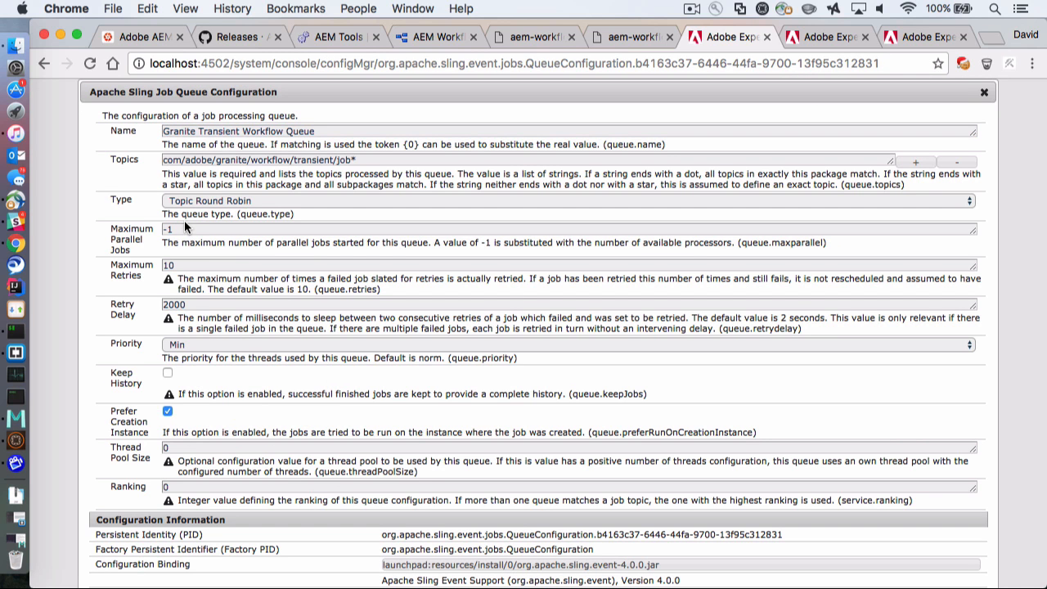
click(185, 228)
scroll(998, 229, down, 4)
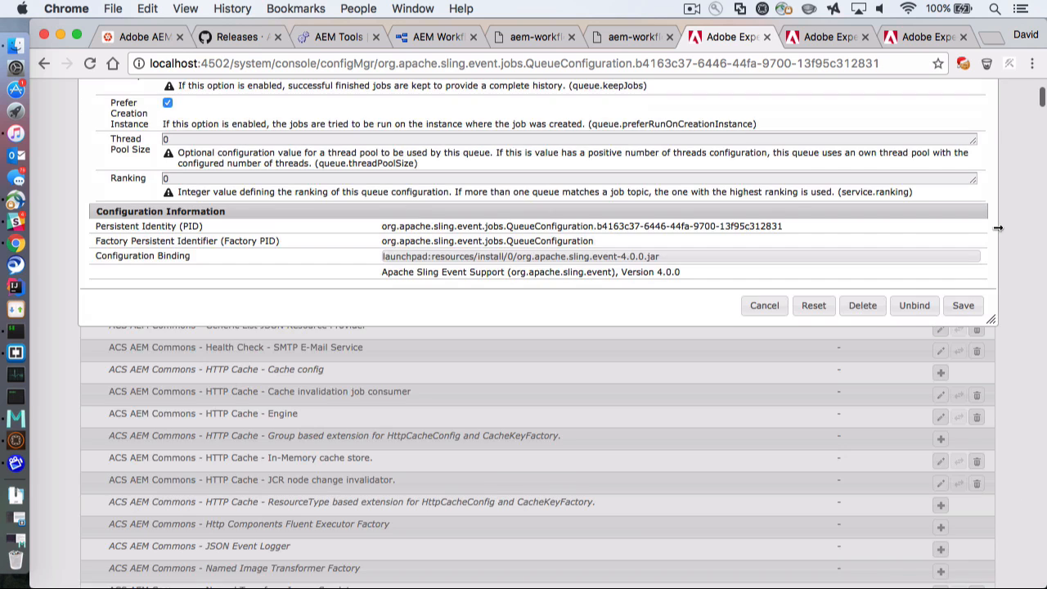
click(970, 309)
On the aem-workflow-transient page, set the average time to process 1 asset to 2 seconds and start the bulk workflow
click(536, 37)
click(297, 434)
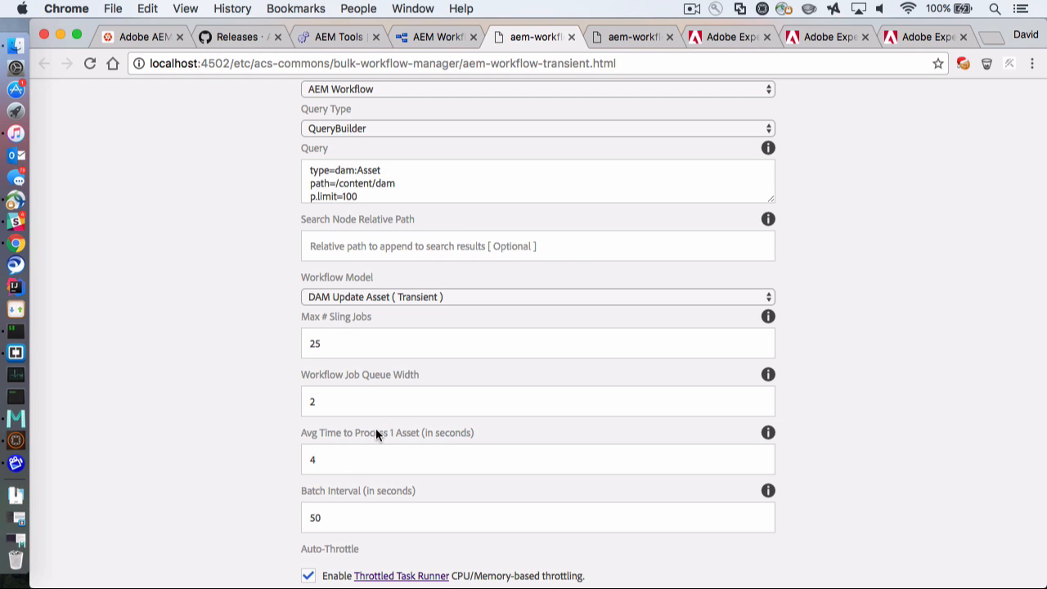
double_click(329, 460)
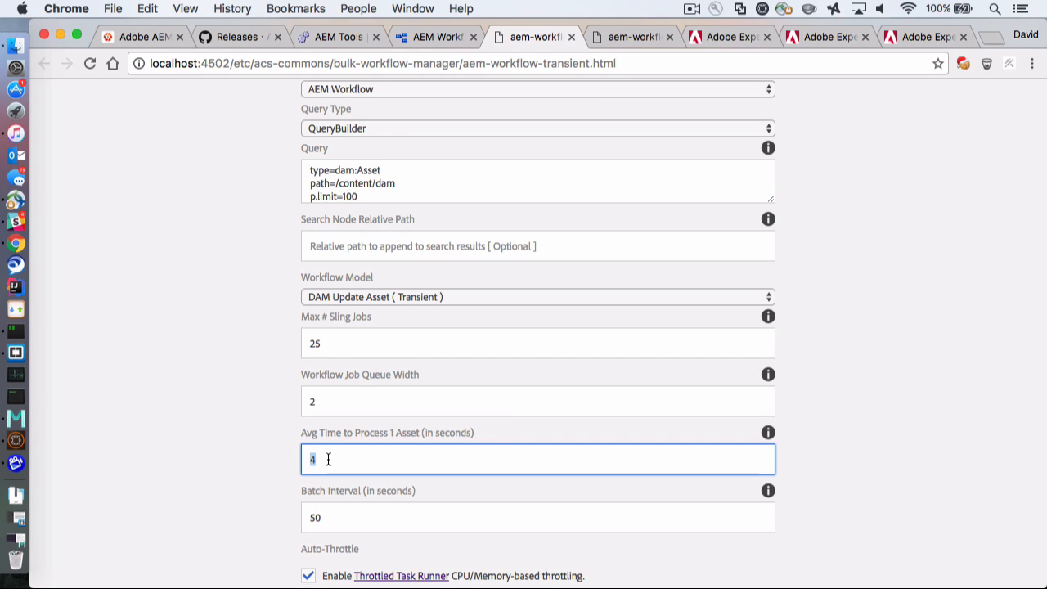
text(2)
click(236, 462)
scroll(235, 462, down, 3)
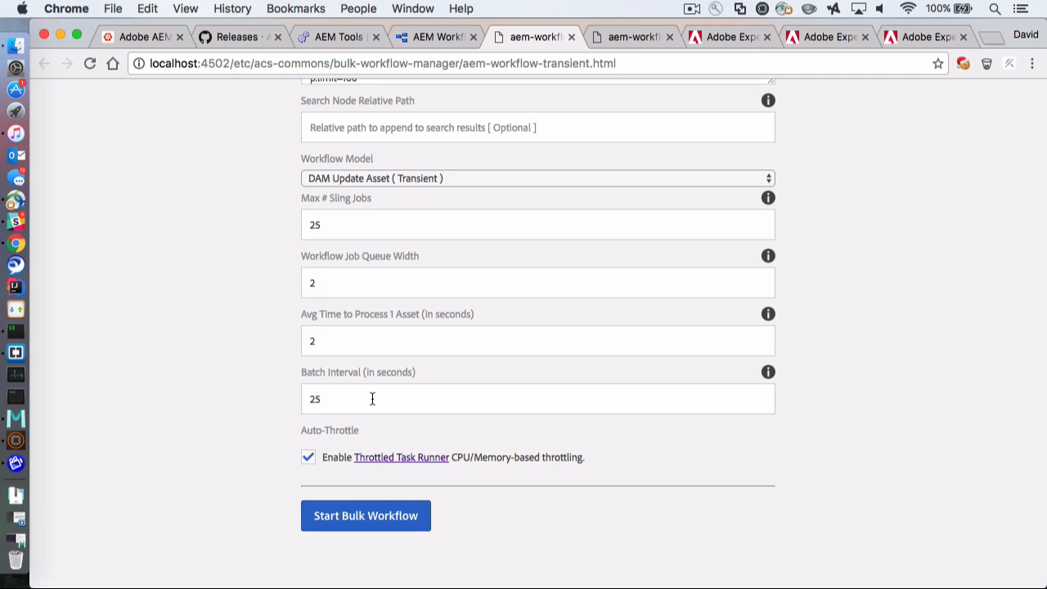
click(356, 523)
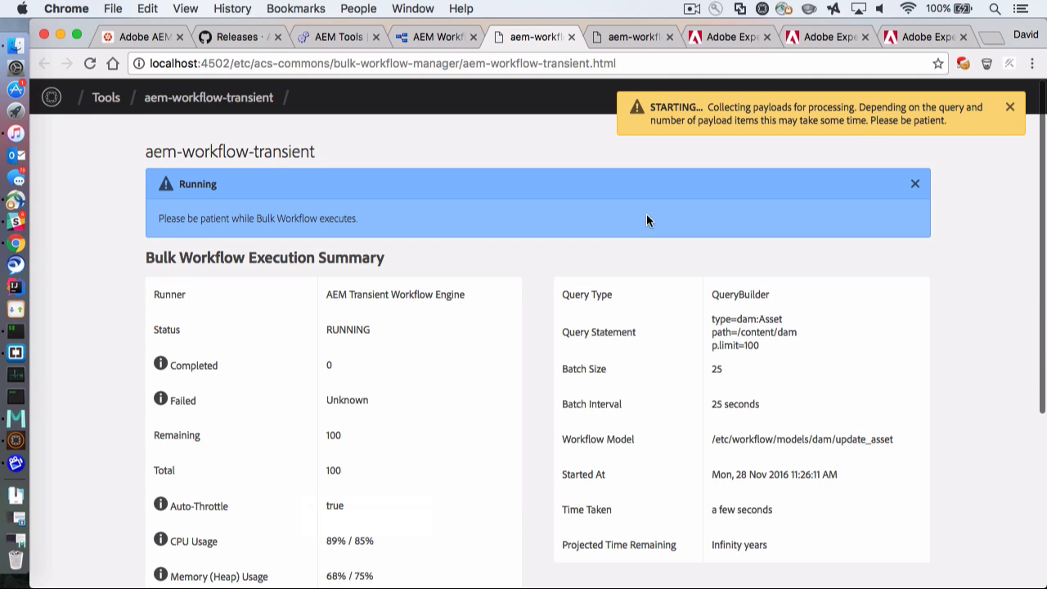
Monitor the running transient bulk workflow's execution summary and progress, refreshing its status on demand
scroll(757, 296, down, 3)
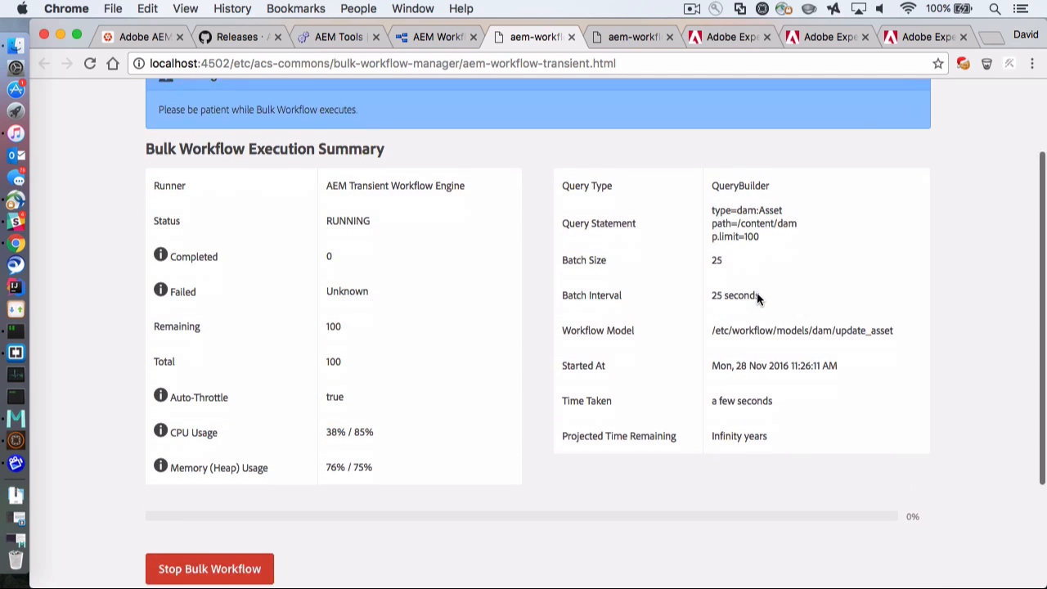
scroll(757, 296, down, 1)
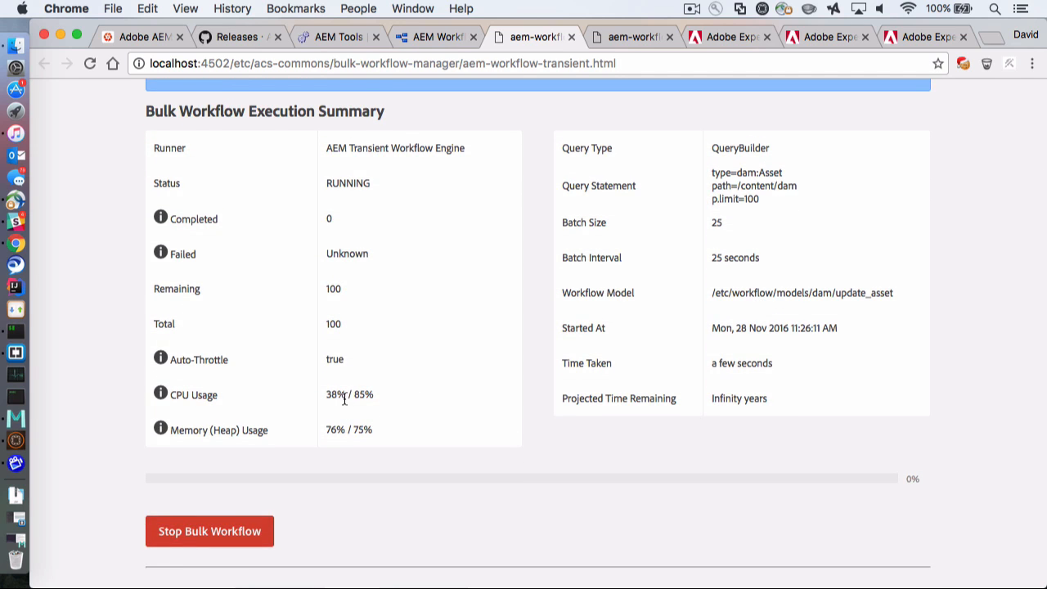
scroll(344, 399, down, 1)
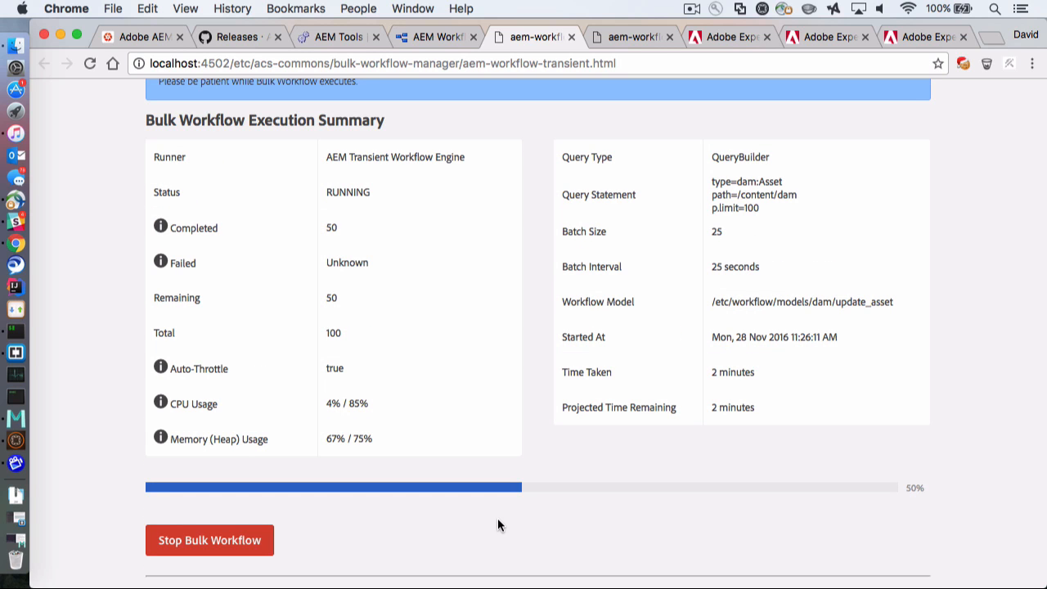
scroll(407, 528, down, 2)
click(407, 508)
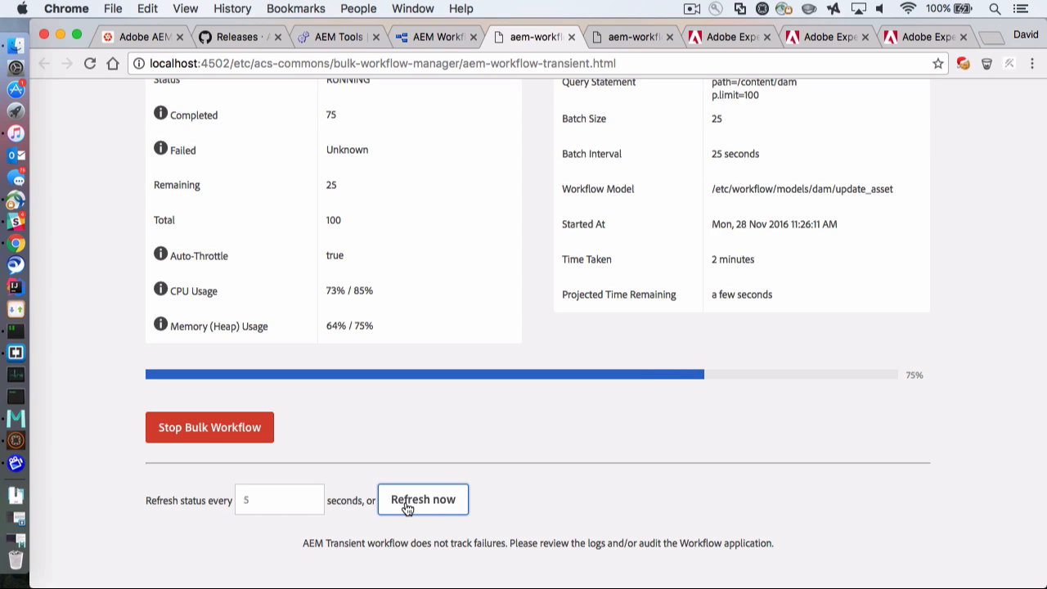
scroll(407, 509, up, 1)
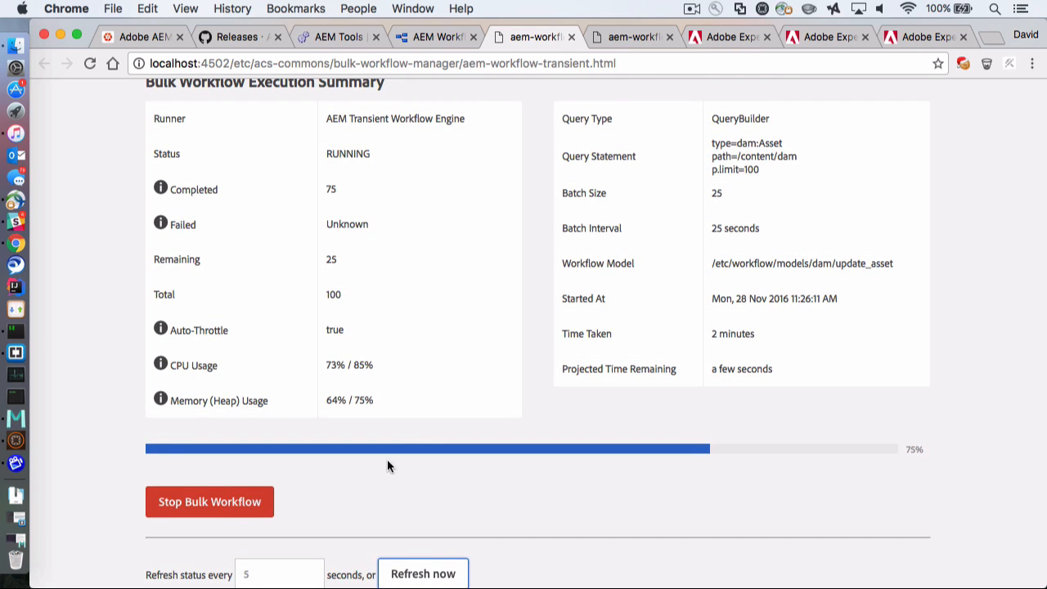
click(452, 507)
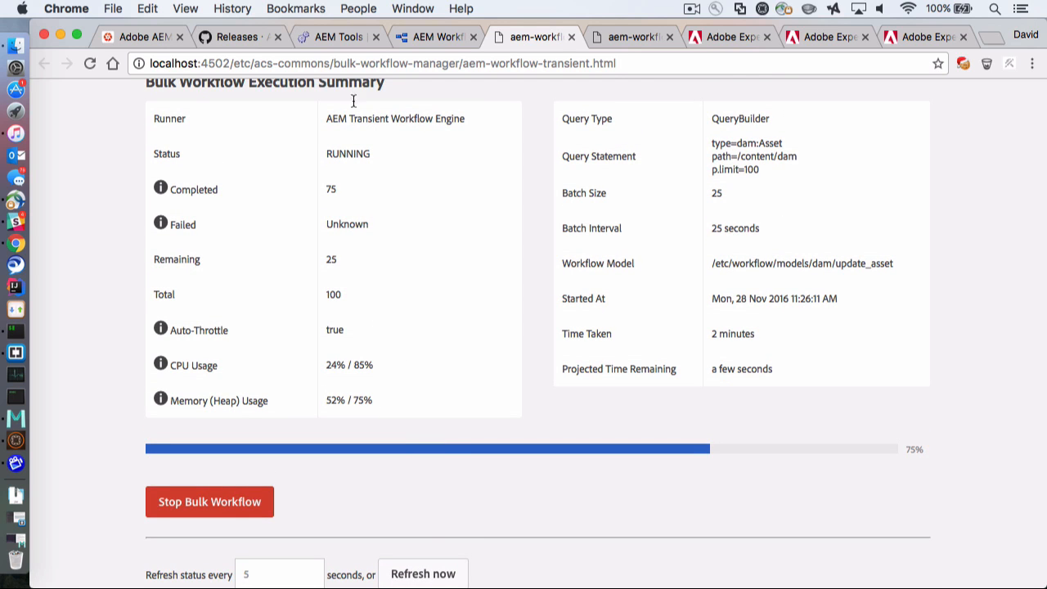
Examine the Completed and Failed entries, the note on transient failure tracking and the final execution summary
double_click(331, 191)
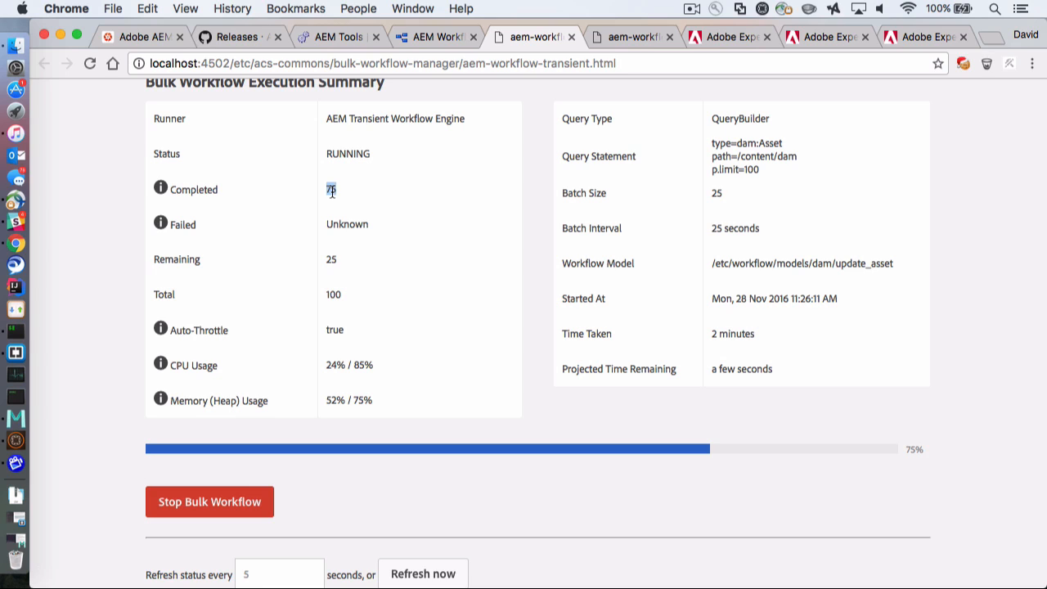
click(348, 232)
double_click(349, 231)
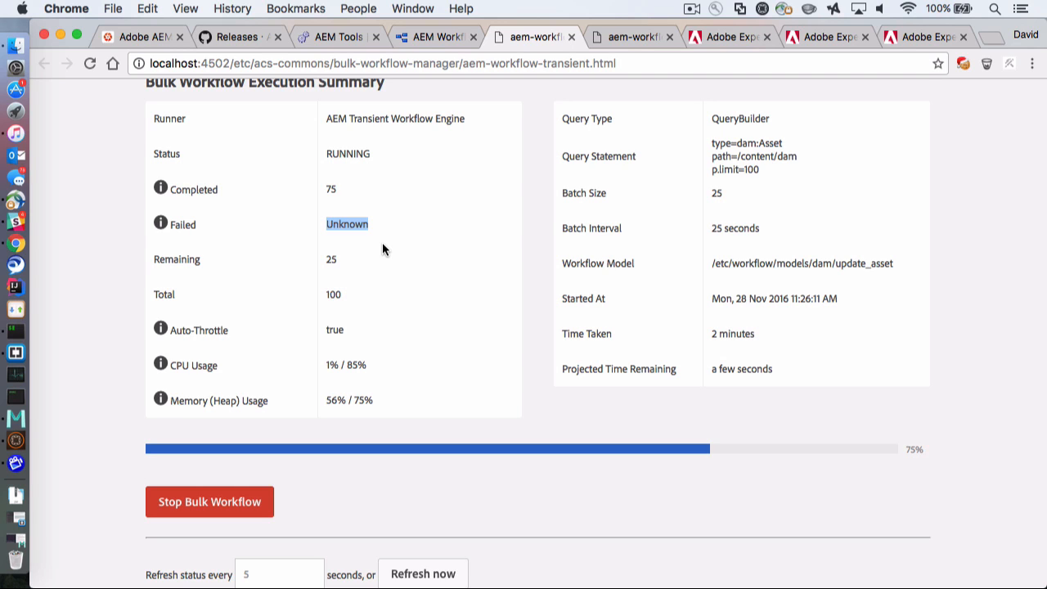
scroll(382, 242, down, 3)
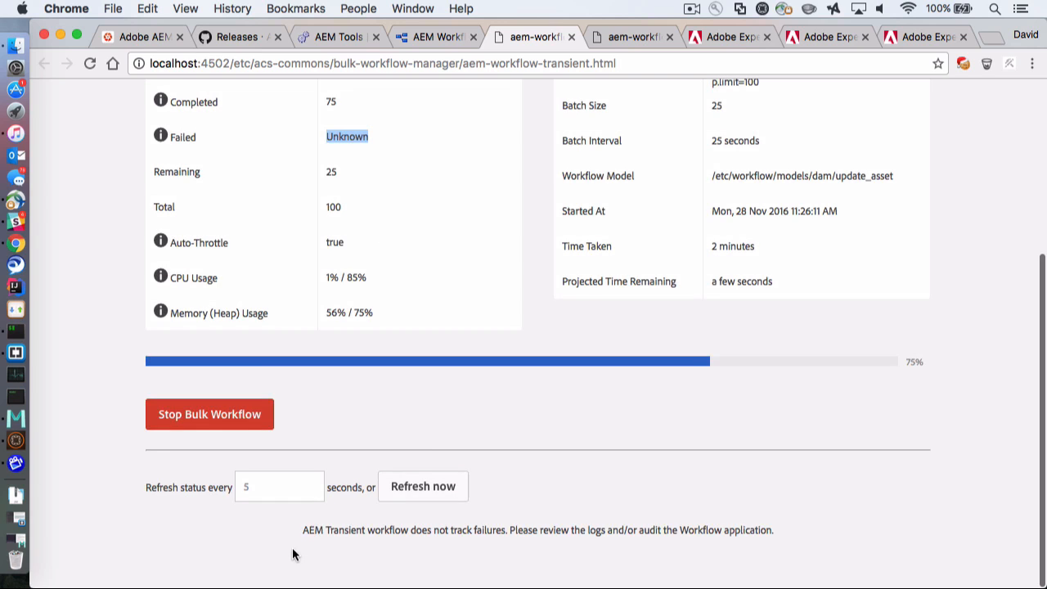
drag(308, 534, 775, 529)
click(774, 528)
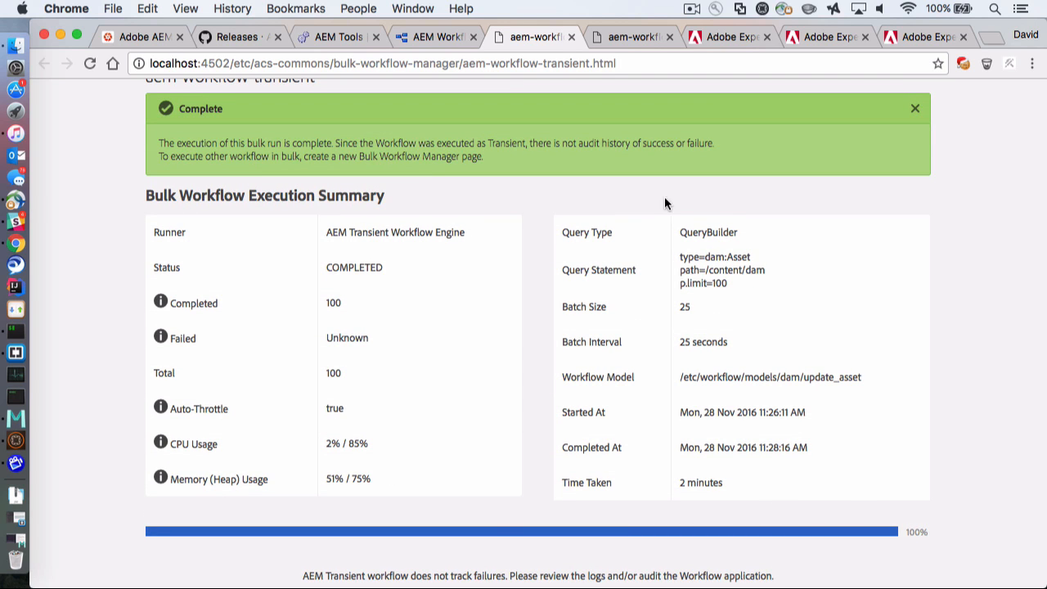
scroll(574, 387, down, 1)
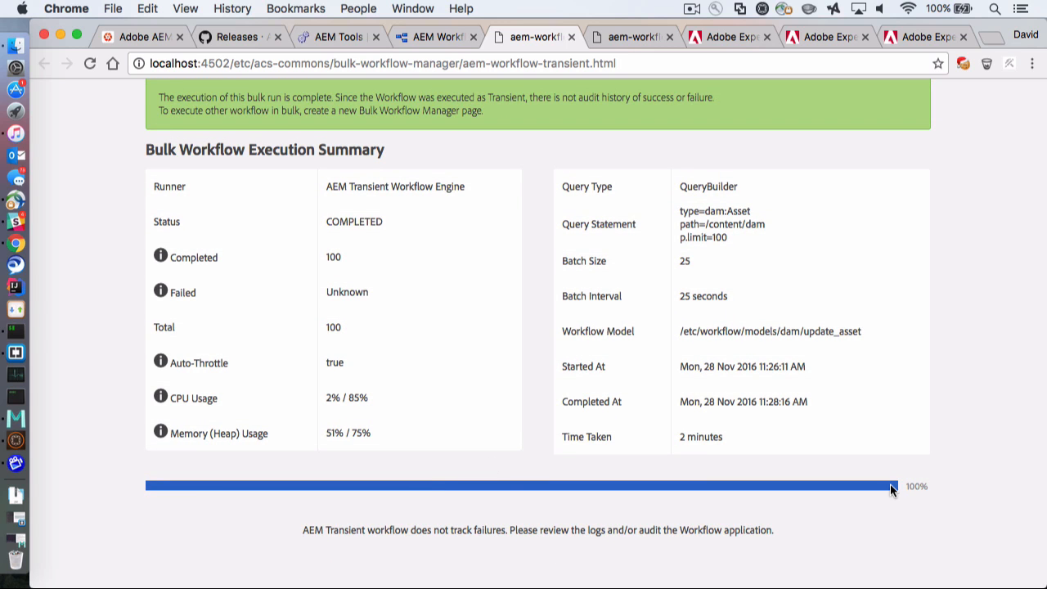
scroll(900, 484, up, 1)
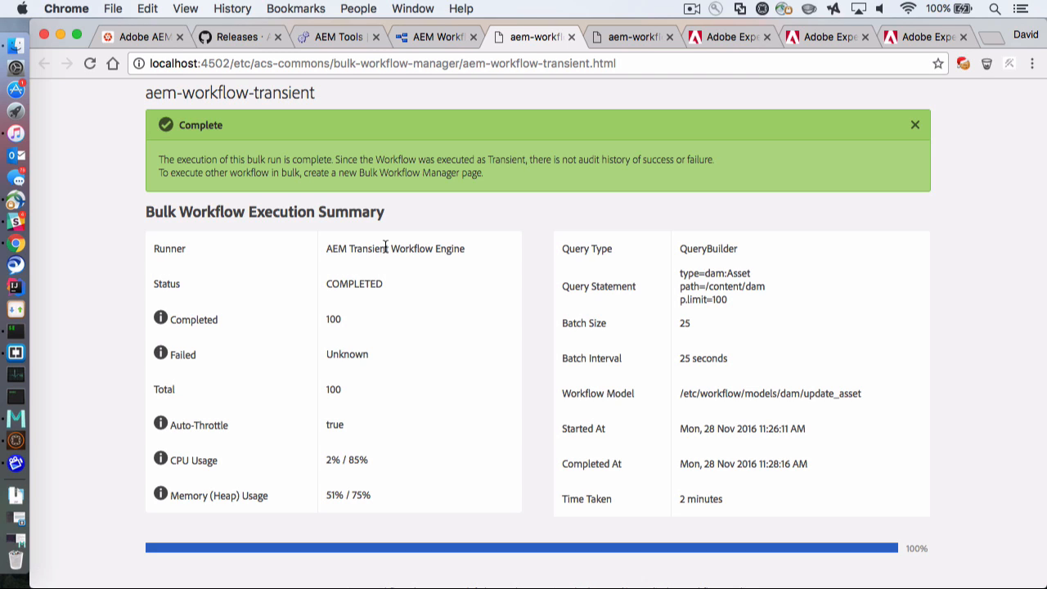
Create a Bulk Workflow Manager page titled synthetic-wf in the Bulk Workflow Manager folder and open it
key(super+3)
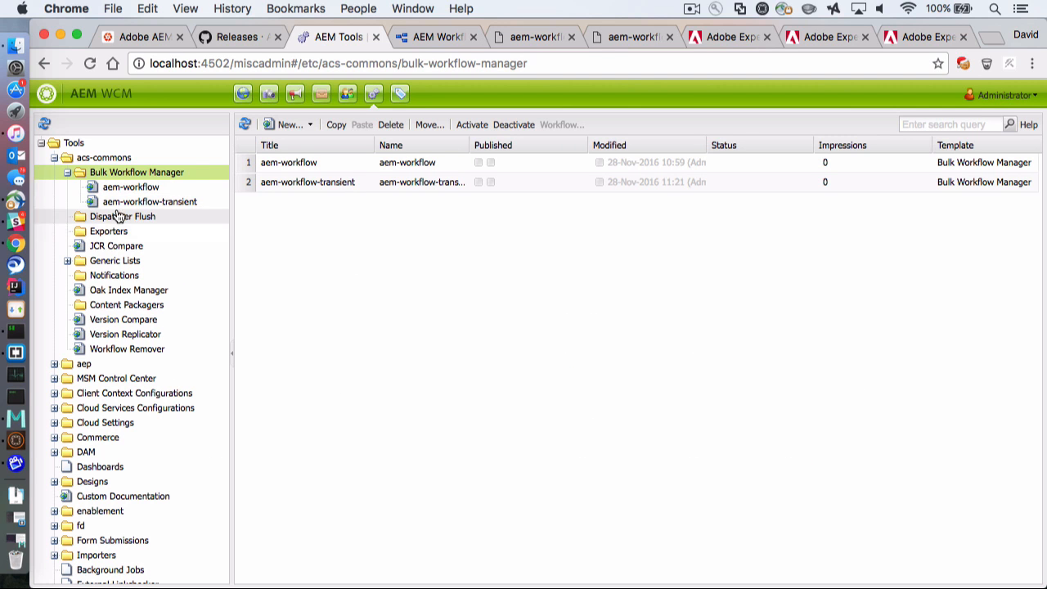
click(311, 125)
click(320, 147)
text(synthetic)
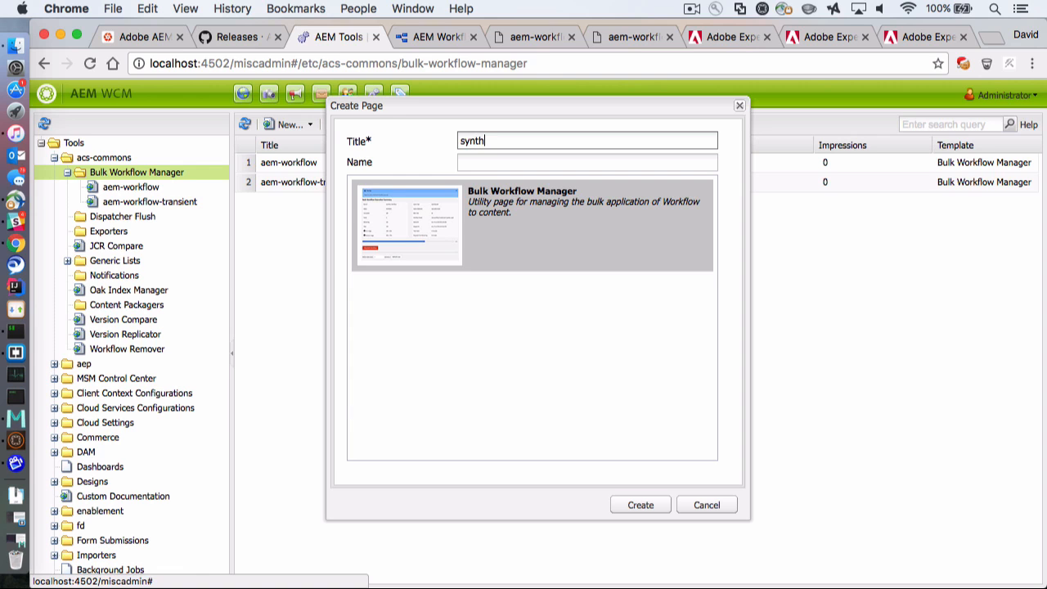
text(-wf)
click(641, 505)
double_click(285, 162)
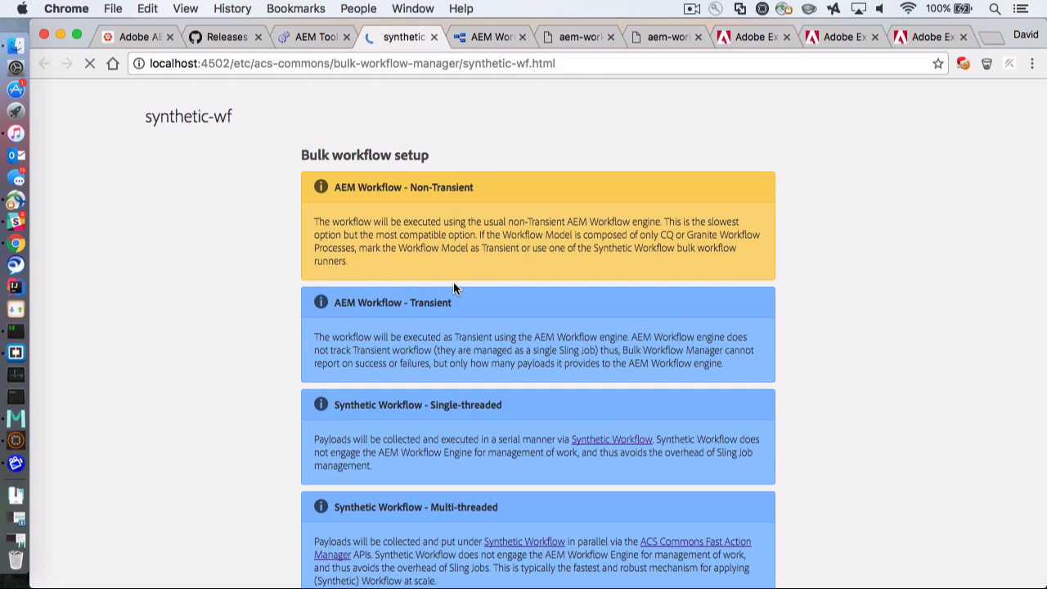
Set the Bulk Workflow Runner of synthetic-wf to Synthetic Workflow (Single-threaded)
scroll(259, 307, down, 1)
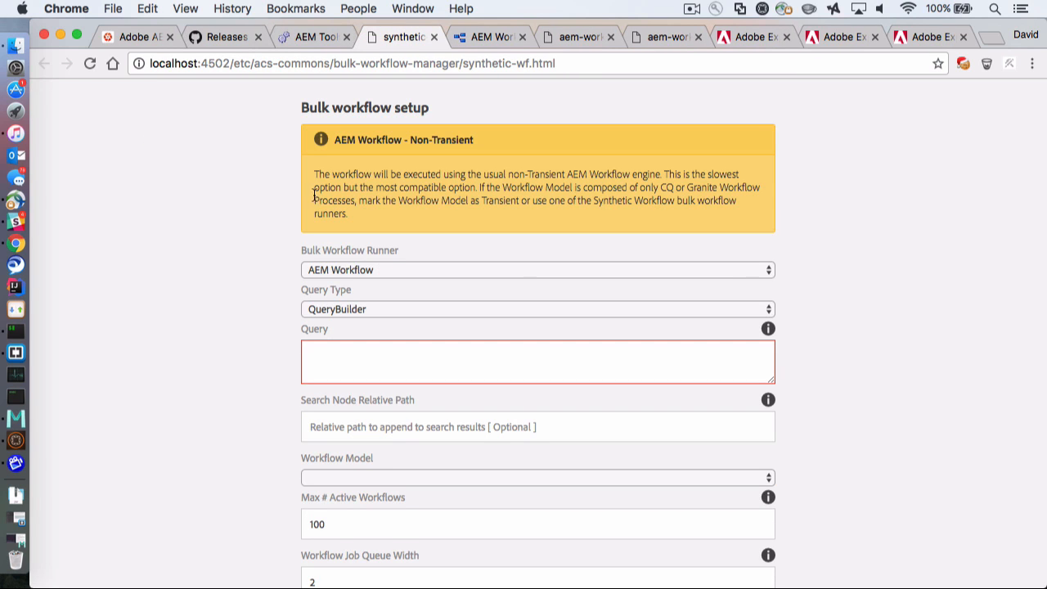
click(347, 272)
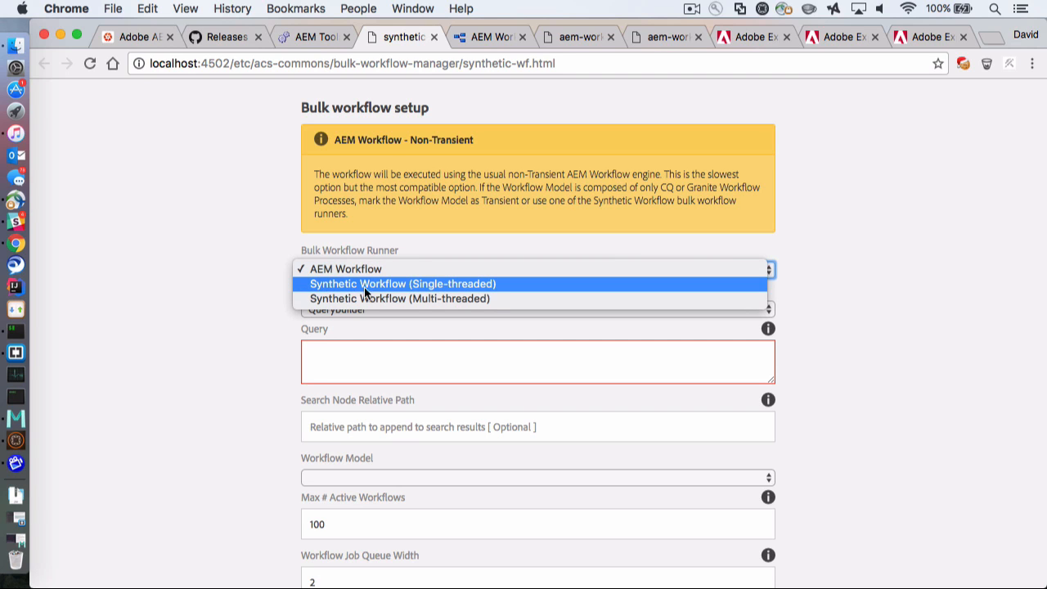
click(424, 284)
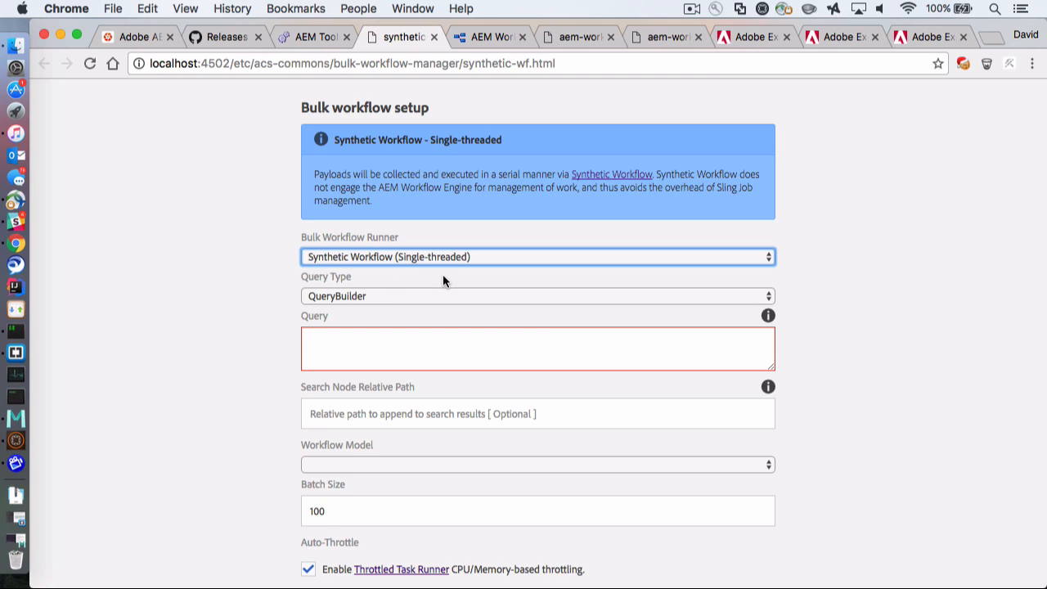
Enter the synthetic-wf QueryBuilder query with the lines type=dam:Asset, path=/content/dam and p.limit=100
click(331, 343)
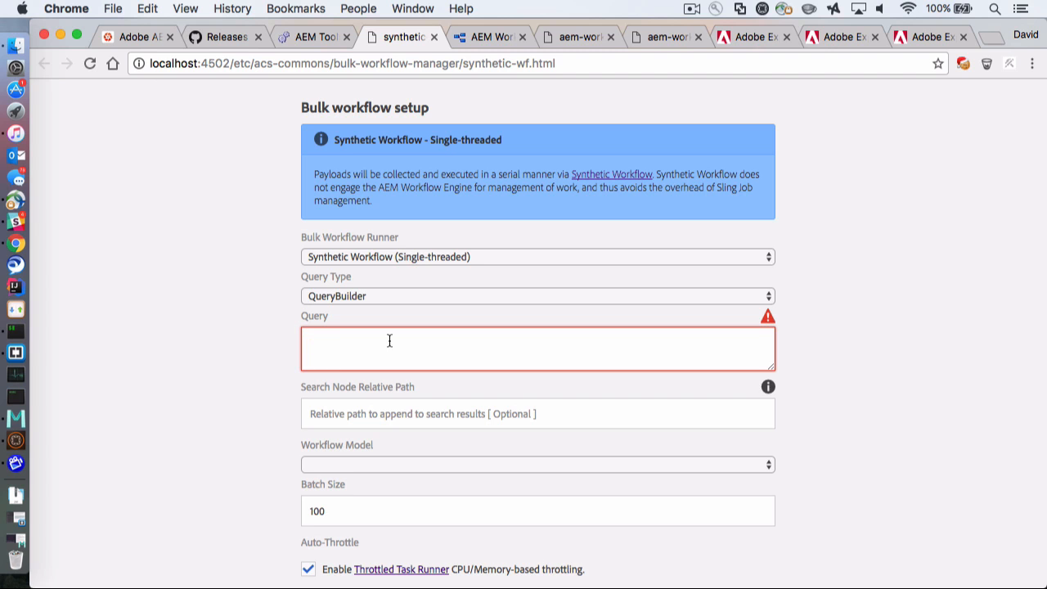
text(type=dam:Asset)
key(Return)
text(path=/content/dam)
key(Return)
text(p.limit=100)
scroll(320, 421, down, 1)
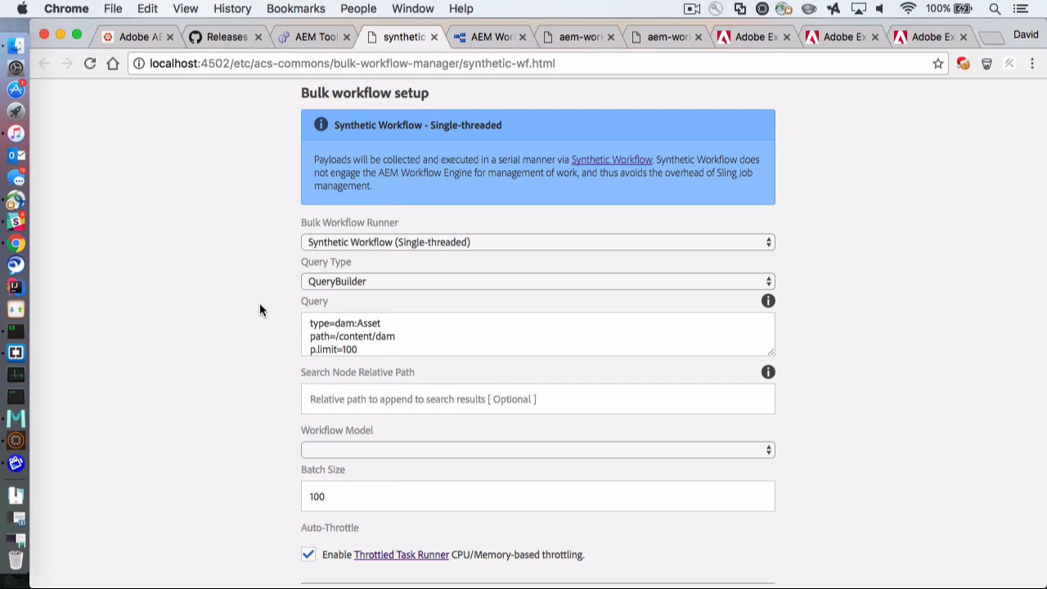
Set the Workflow Model of synthetic-wf to DAM Update Asset ( Transient )
drag(311, 321, 361, 406)
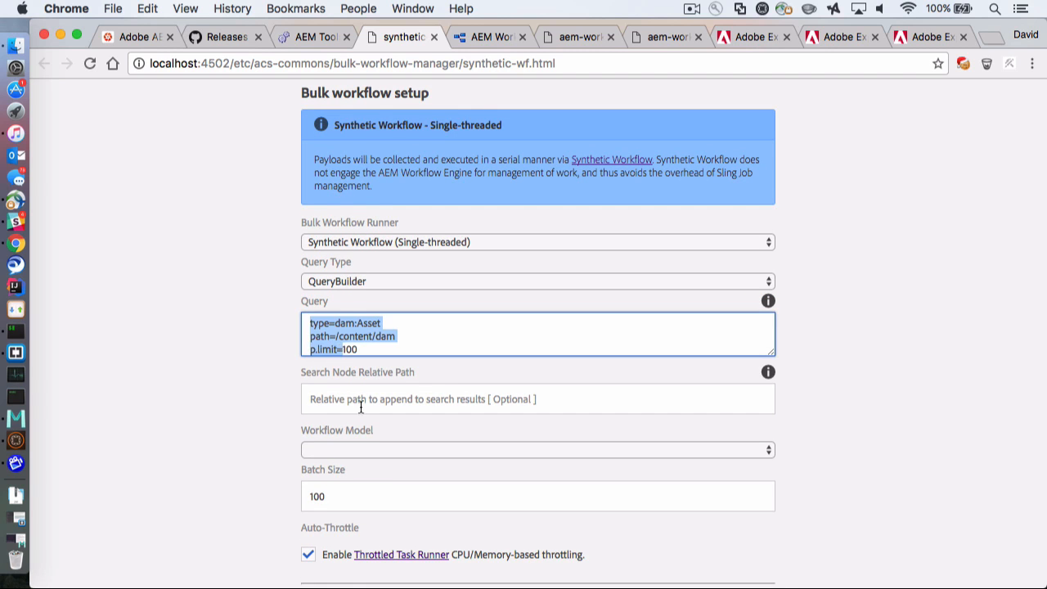
click(356, 451)
click(259, 449)
click(334, 455)
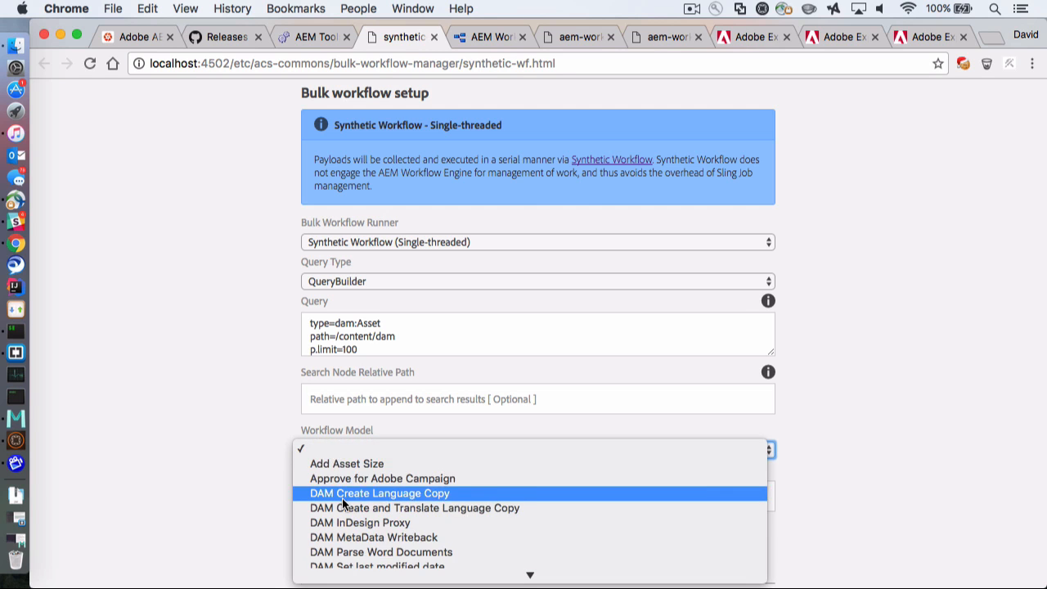
scroll(342, 499, down, 3)
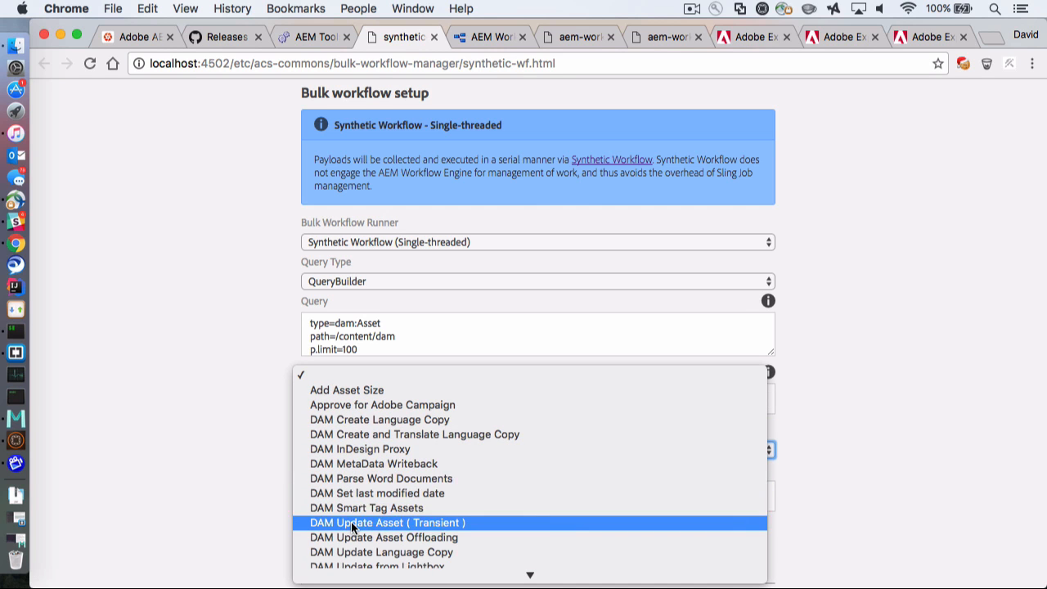
click(352, 524)
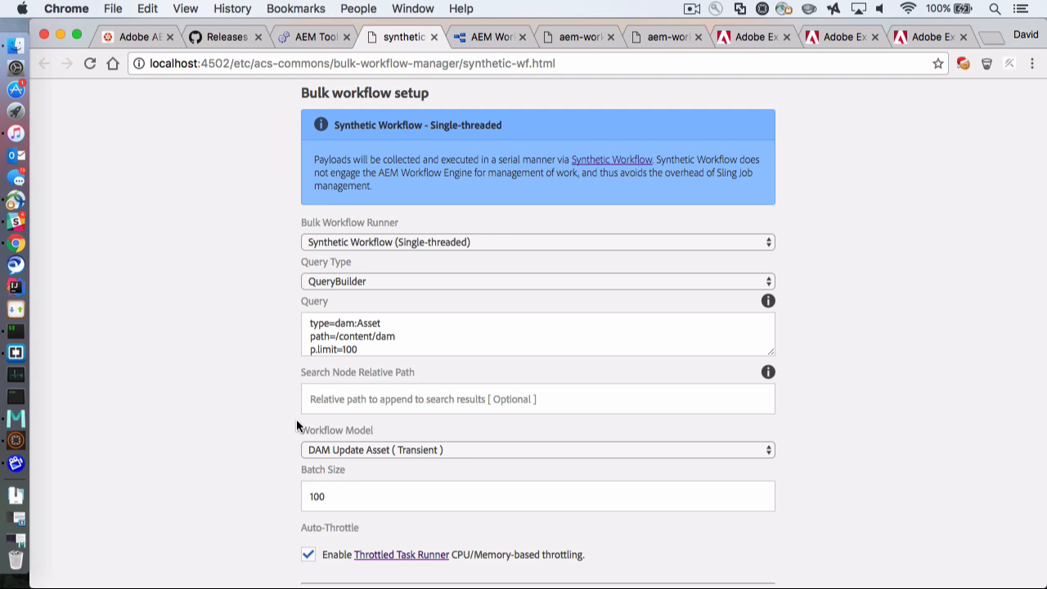
Review the process steps in the DAM Update Asset workflow model and return to the synthetic-wf page
click(486, 36)
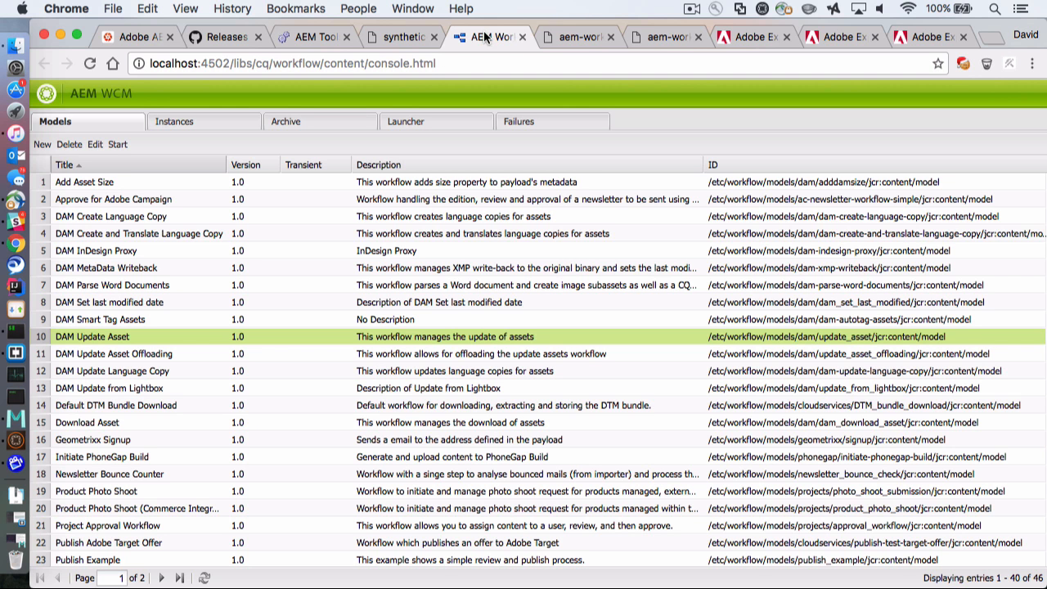
double_click(87, 335)
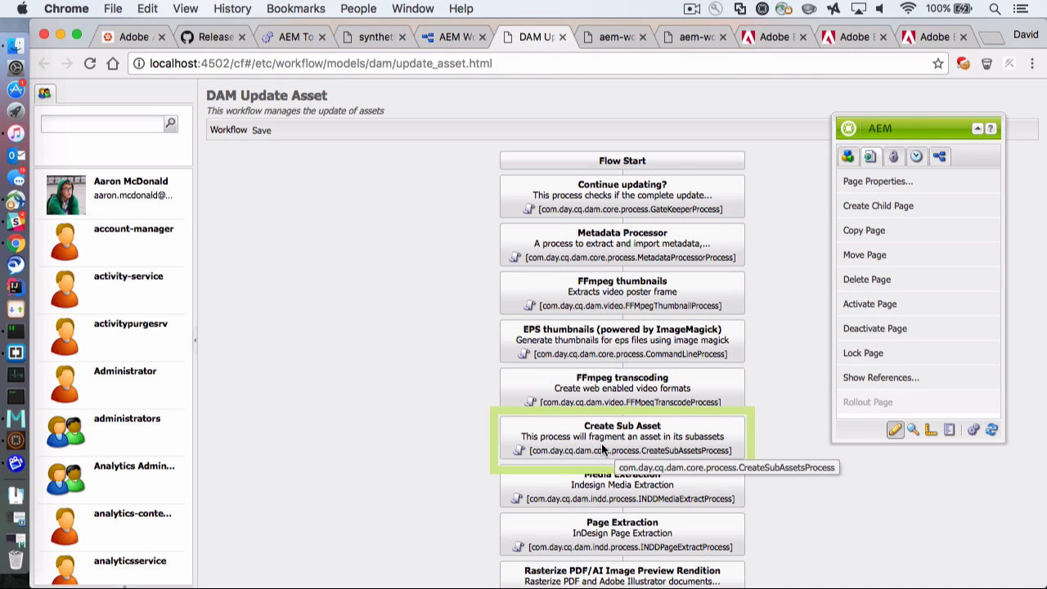
scroll(601, 443, down, 3)
scroll(602, 443, down, 5)
scroll(656, 287, up, 8)
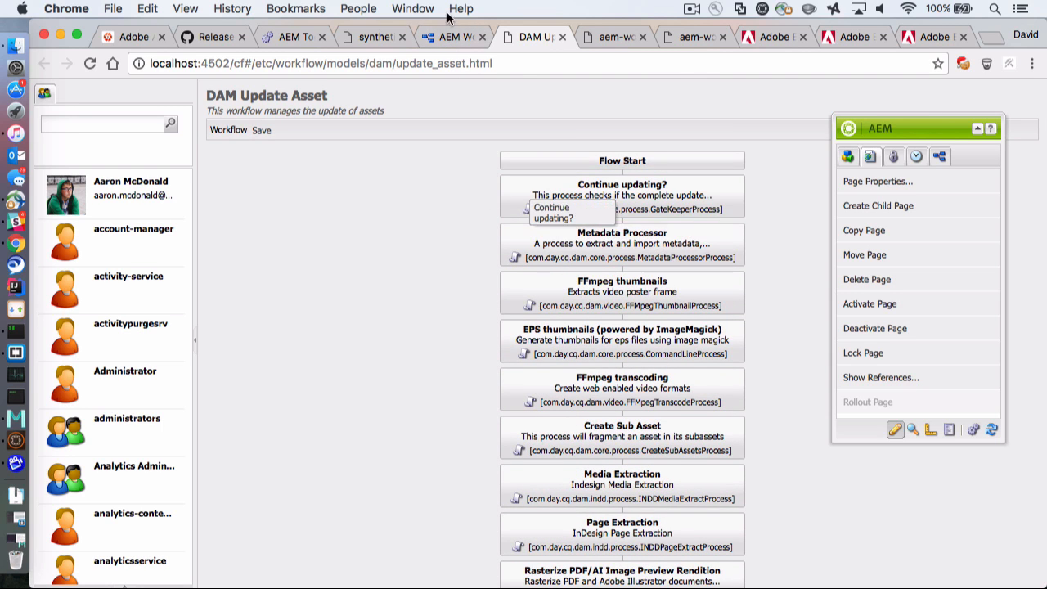
click(453, 38)
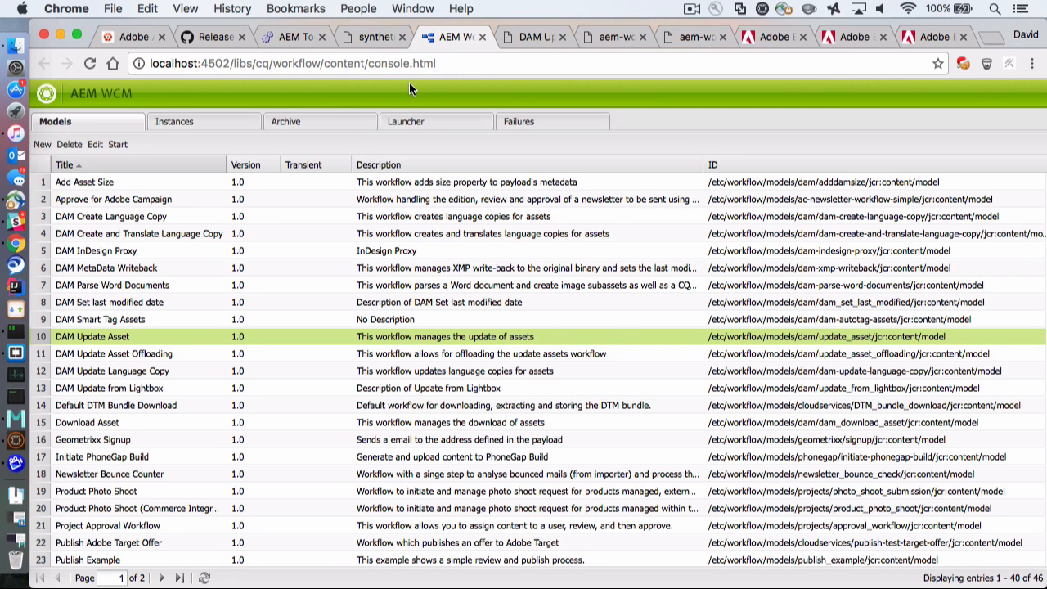
click(370, 36)
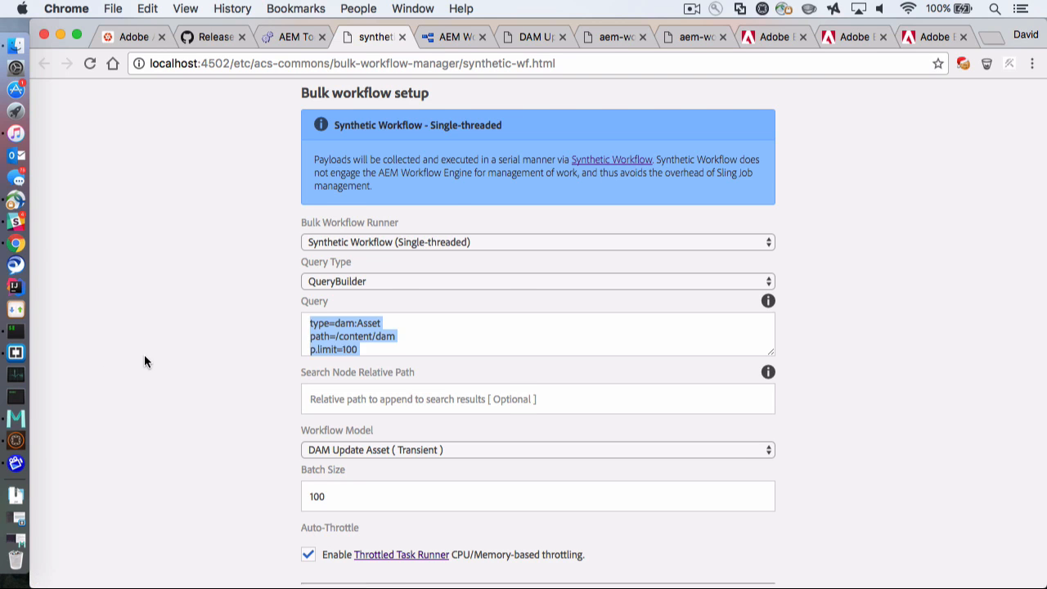
Set the Batch Size of synthetic-wf to 10, keeping the p.limit=100 query and Auto-Throttle enabled
scroll(144, 354, down, 3)
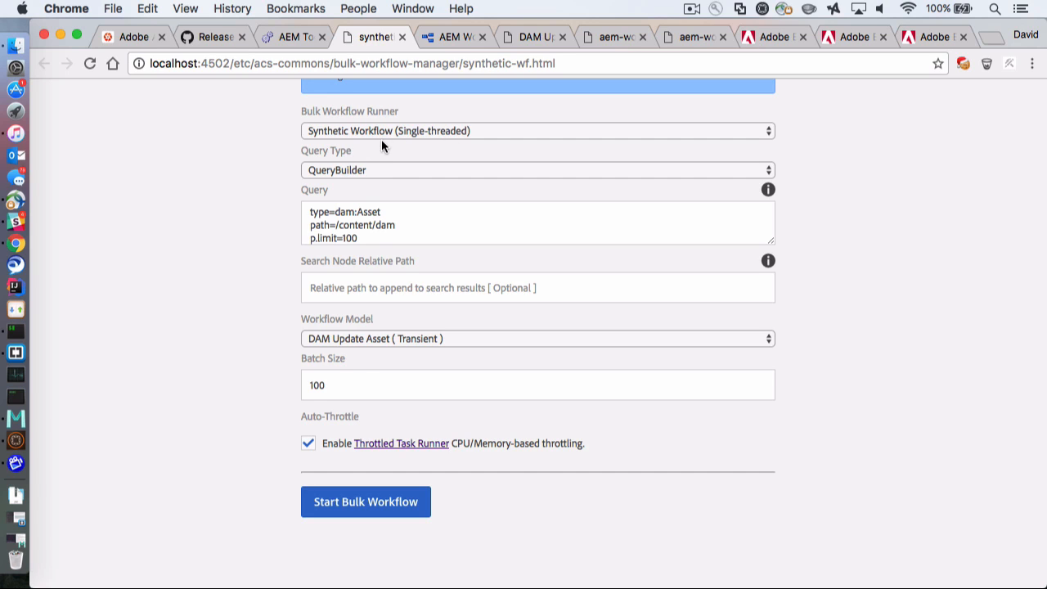
double_click(360, 386)
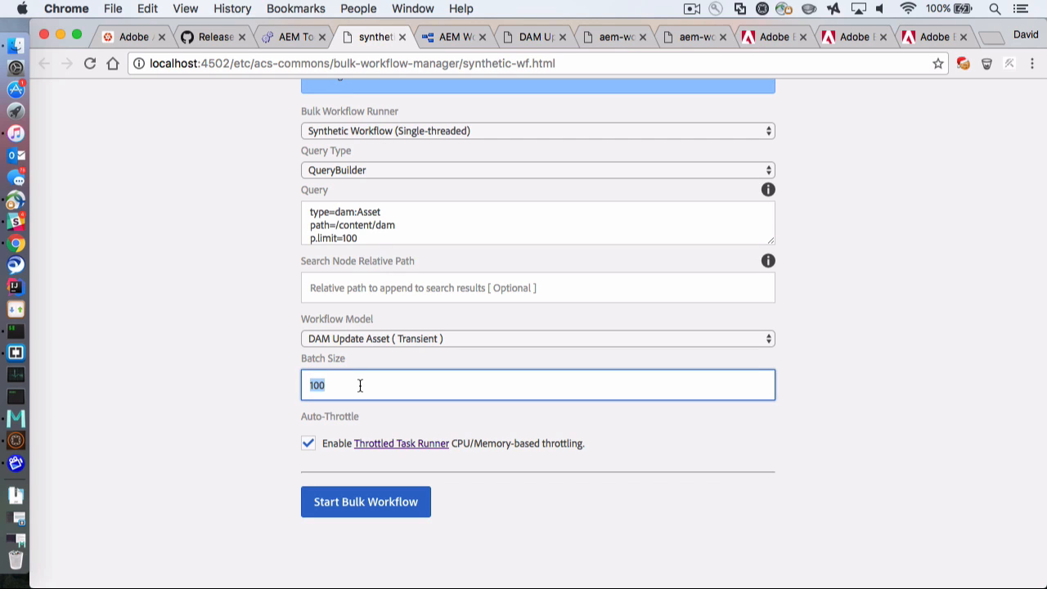
text(10)
click(360, 238)
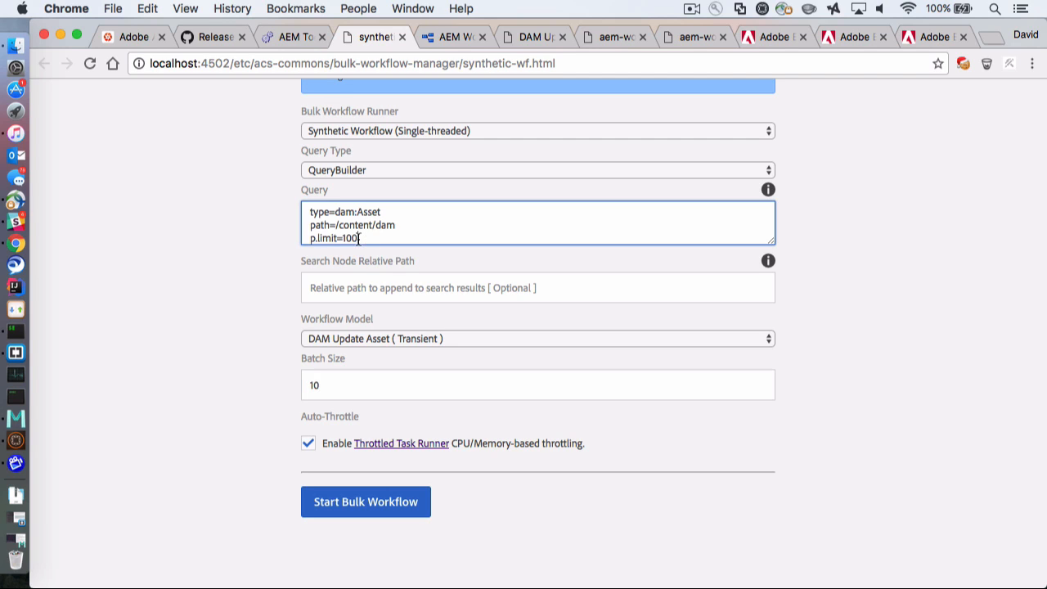
drag(359, 239, 312, 238)
click(326, 235)
click(331, 390)
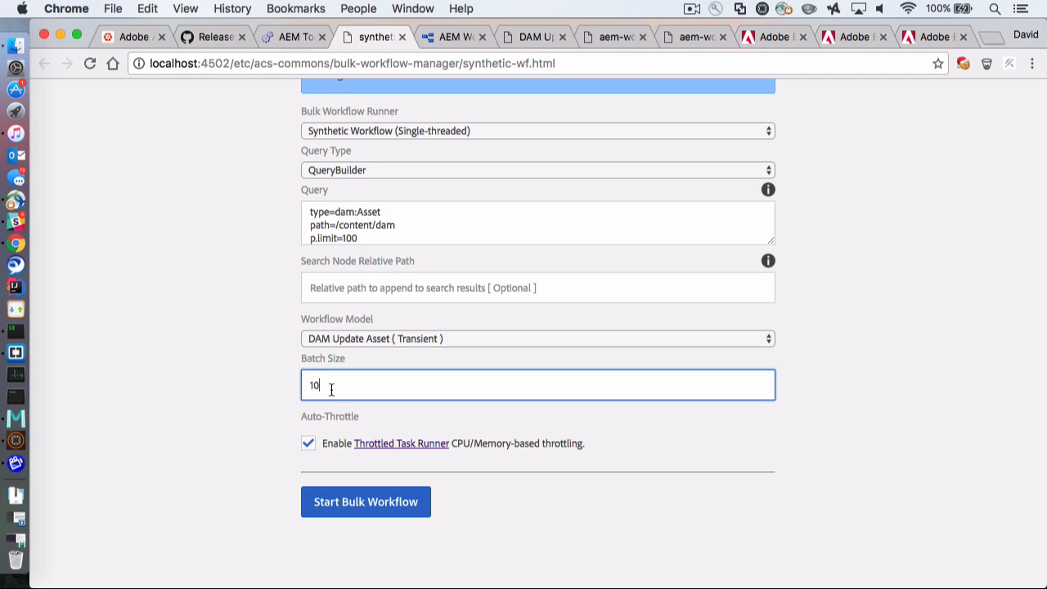
click(305, 403)
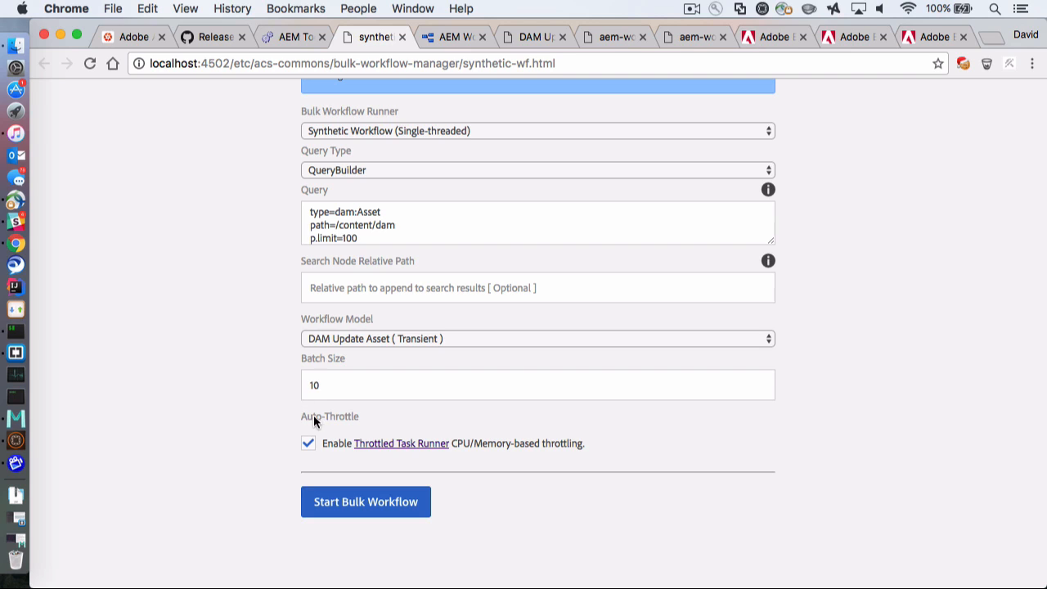
double_click(308, 417)
click(237, 448)
Start the synthetic-wf bulk workflow and follow its progress in the execution summary
click(381, 499)
scroll(315, 209, down, 4)
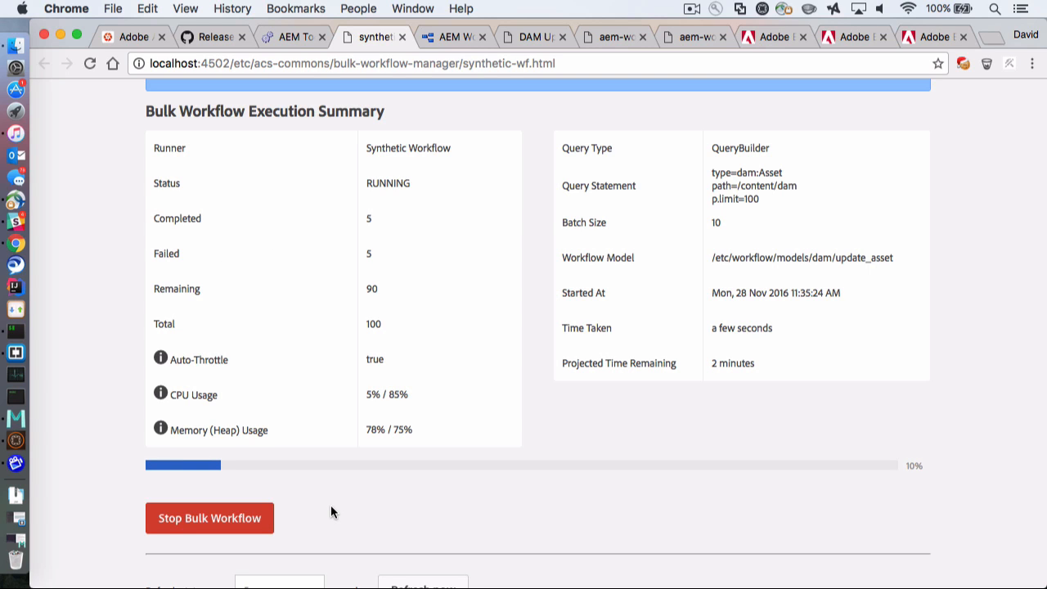
scroll(330, 512, down, 1)
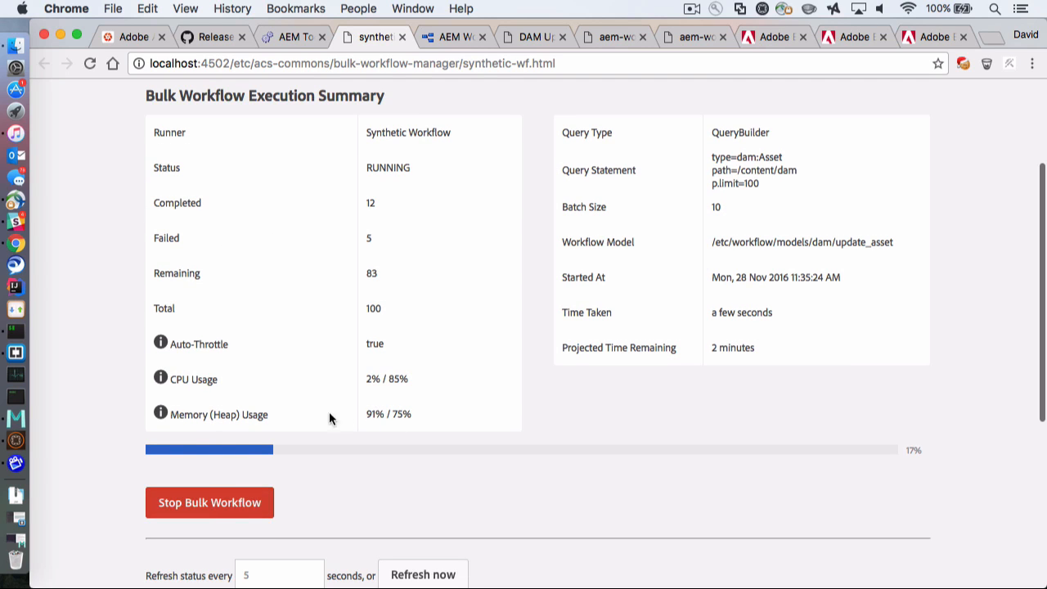
click(225, 509)
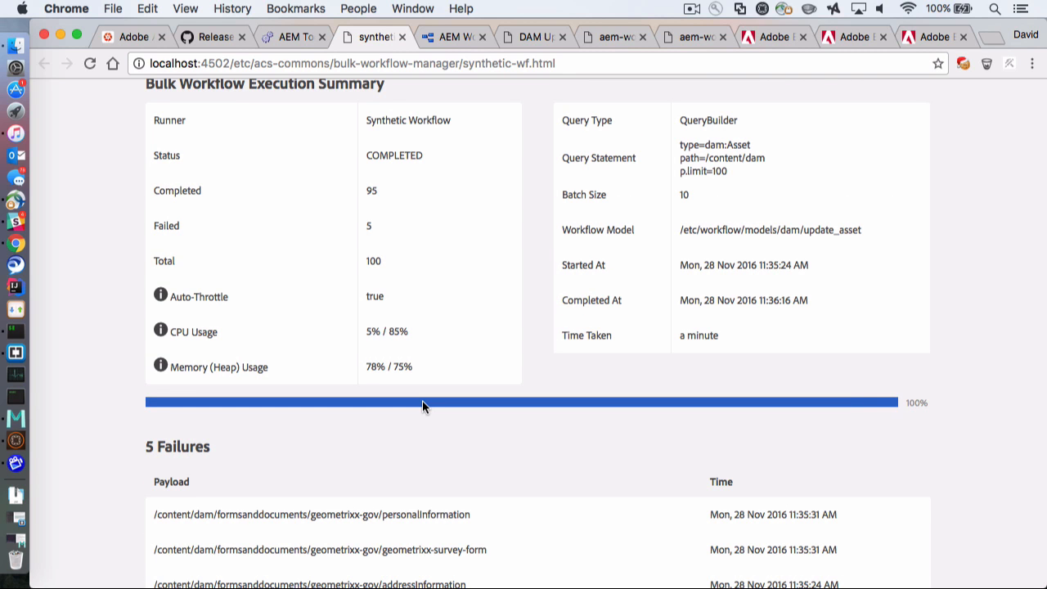
Review the runner, the completed and failed counts, and the time taken in the synthetic-wf execution summary
double_click(373, 191)
double_click(369, 224)
drag(367, 120, 443, 121)
scroll(480, 153, down, 1)
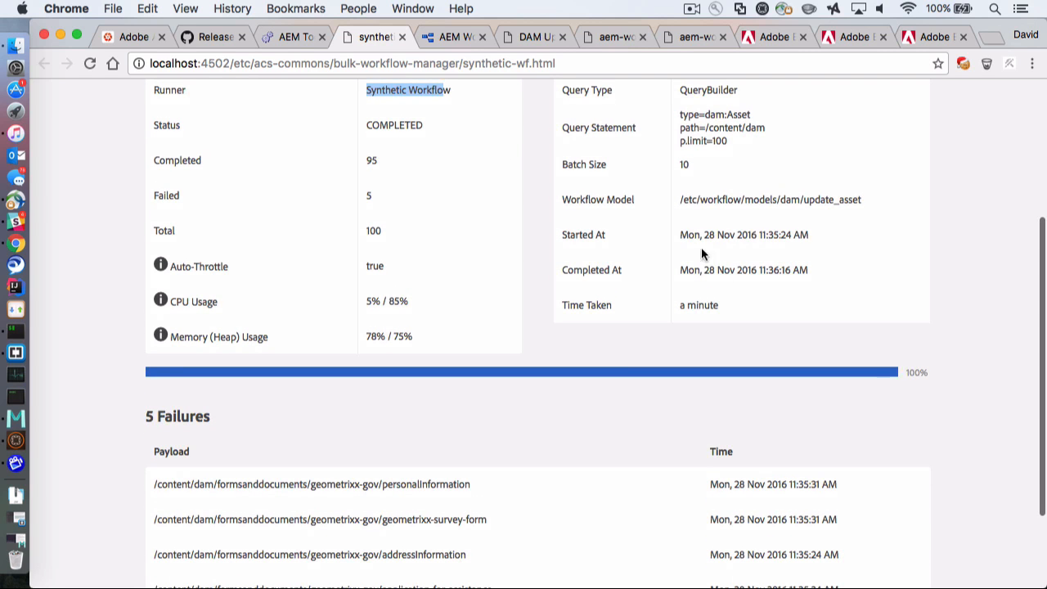
triple_click(711, 306)
click(692, 330)
scroll(692, 334, up, 3)
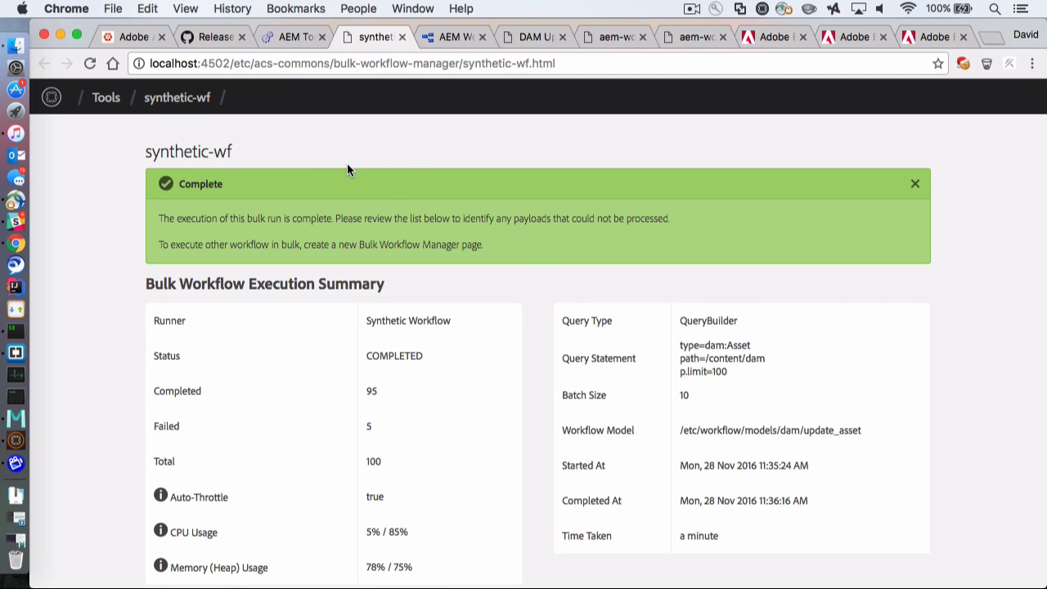
Create a Bulk Workflow Manager page titled synthetic-wf-multi-threaded in the Bulk Workflow Manager folder and open it
click(291, 37)
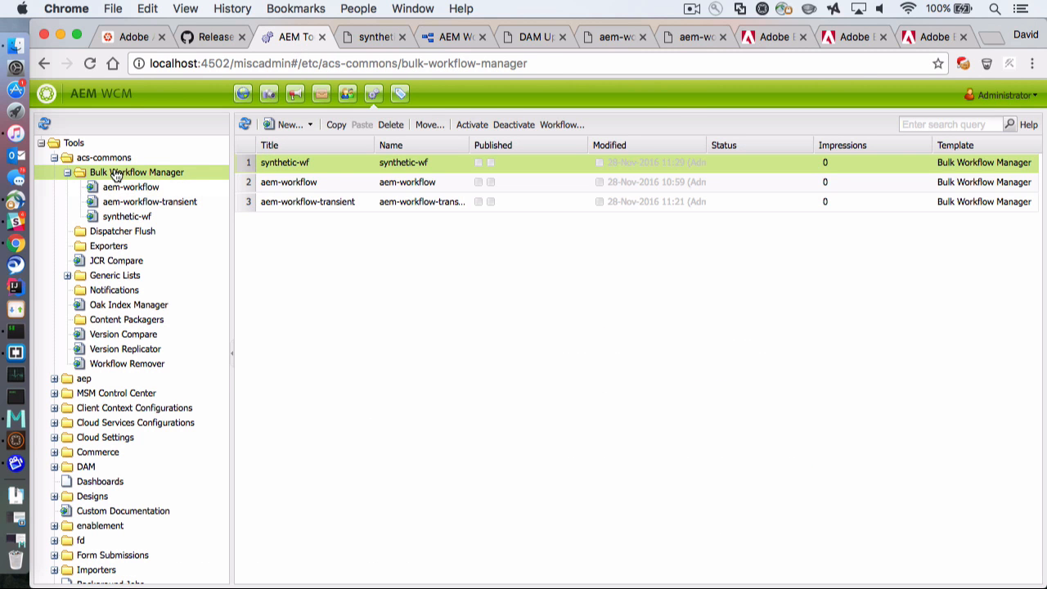
click(315, 123)
click(311, 144)
click(582, 142)
text(synthetic-wf-multi-threade)
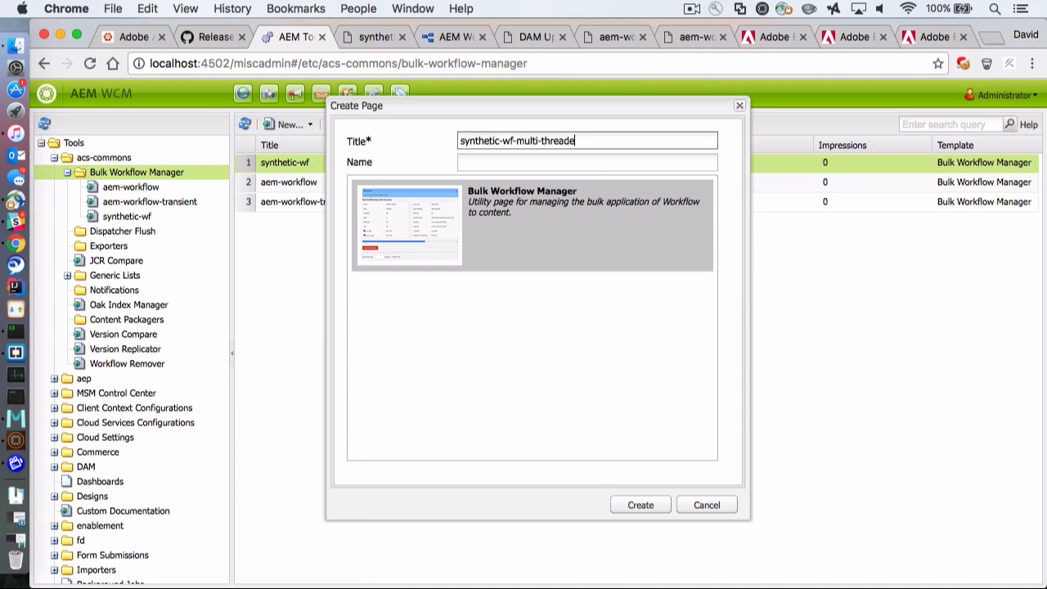
text(d)
click(641, 505)
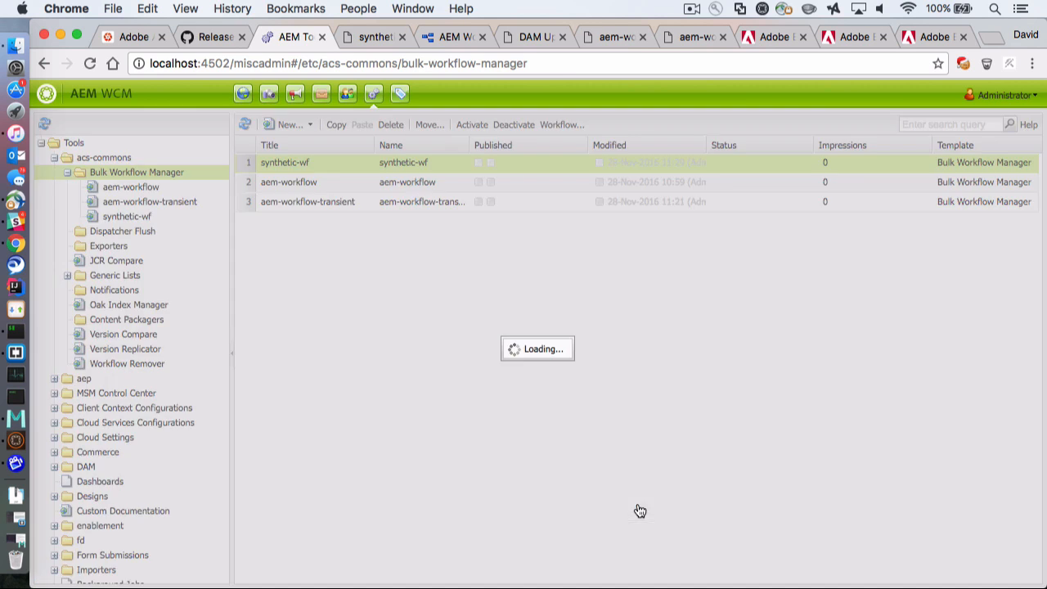
double_click(439, 223)
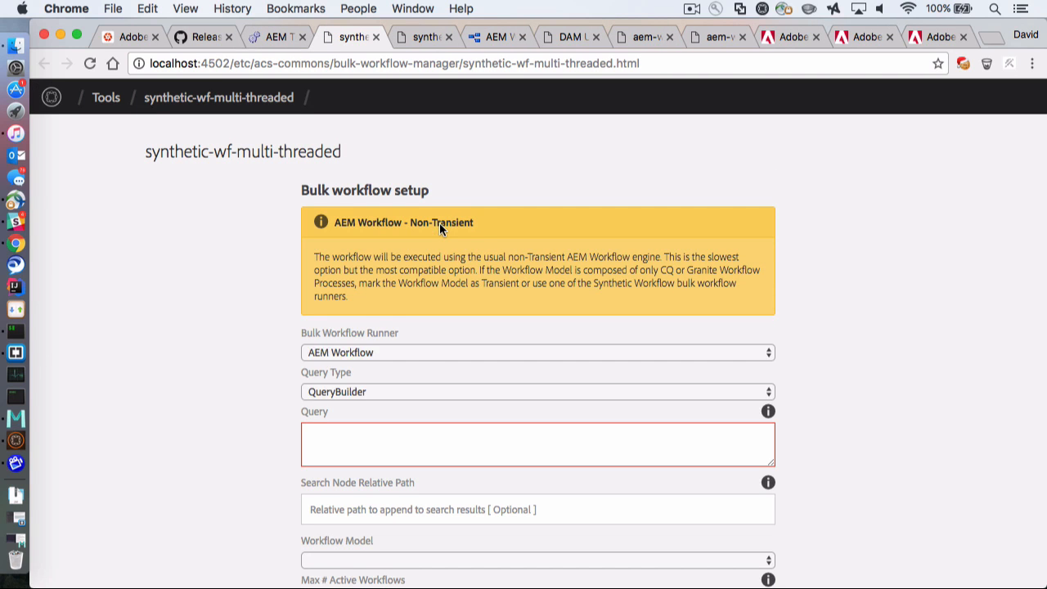
Set the Bulk Workflow Runner of synthetic-wf-multi-threaded to Synthetic Workflow (Multi-threaded)
click(344, 352)
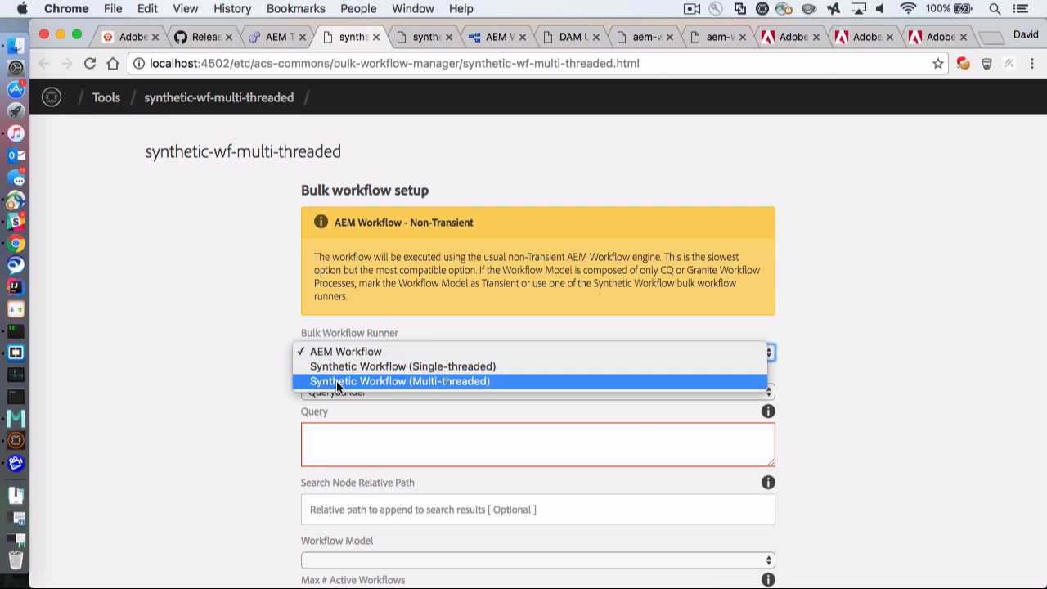
click(347, 382)
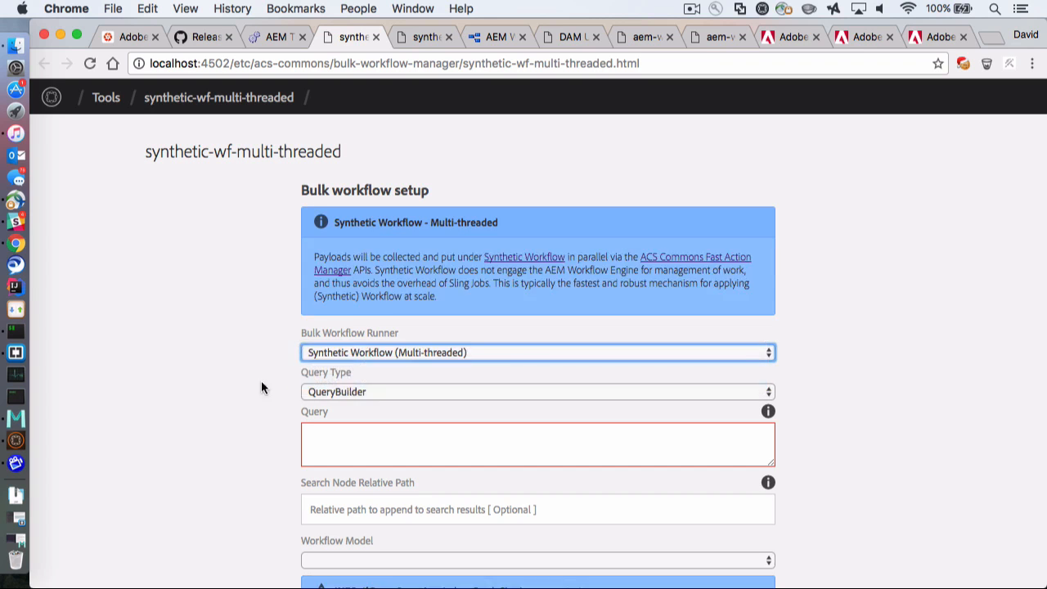
scroll(196, 368, down, 2)
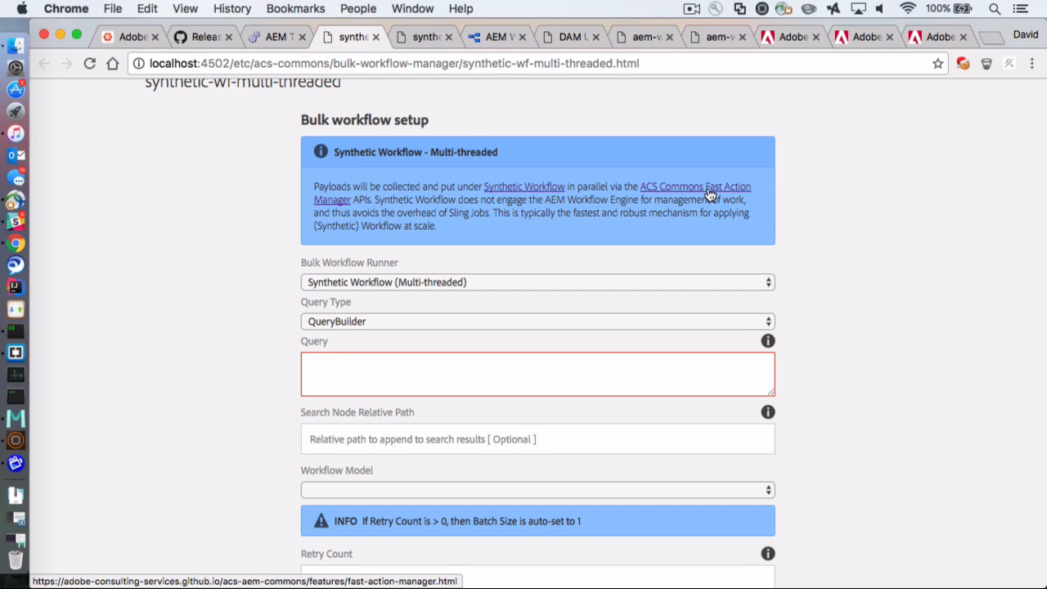
Save the ACS AEM Commons Throttled Task Runner Service configuration with Max threads set to 2, and return to synthetic-wf-multi-threaded
click(941, 37)
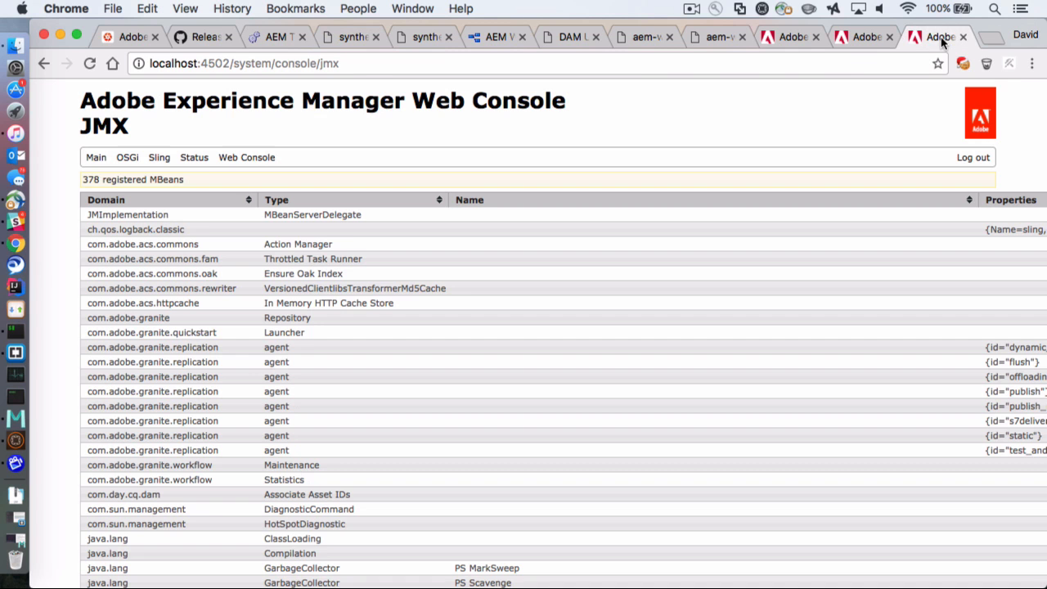
click(861, 37)
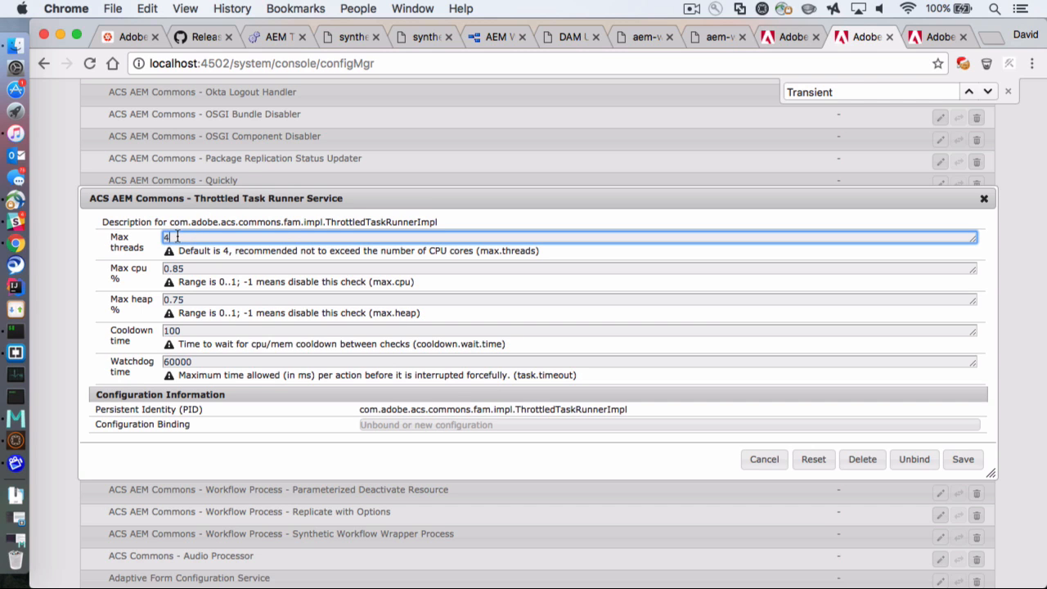
double_click(180, 236)
text(2)
click(962, 460)
click(356, 36)
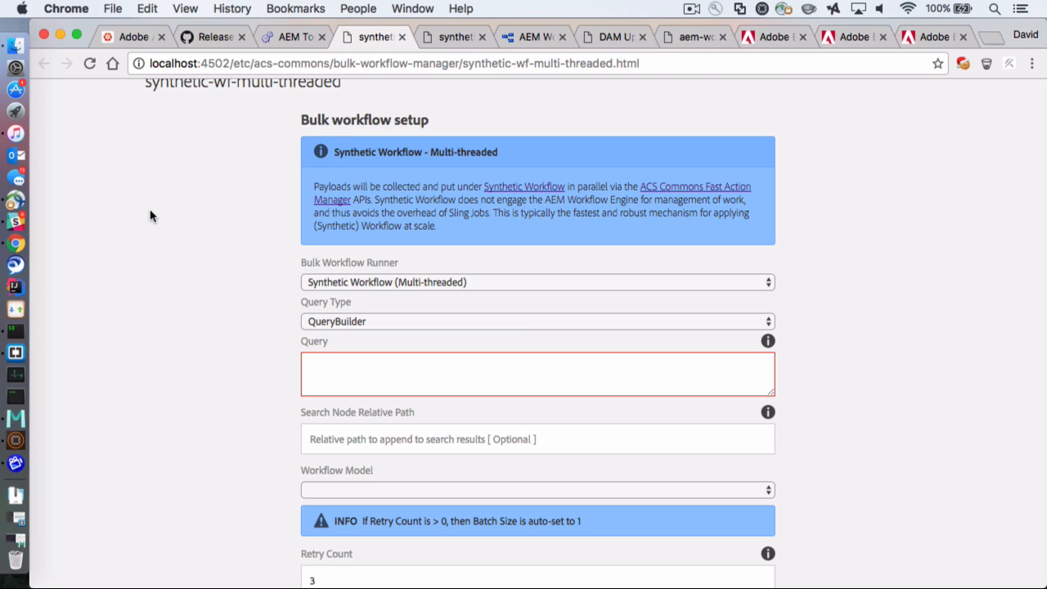
Enter the synthetic-wf-multi-threaded QueryBuilder query with the lines type=dam:Asset, path=/content/dam and p.limit=100
click(348, 388)
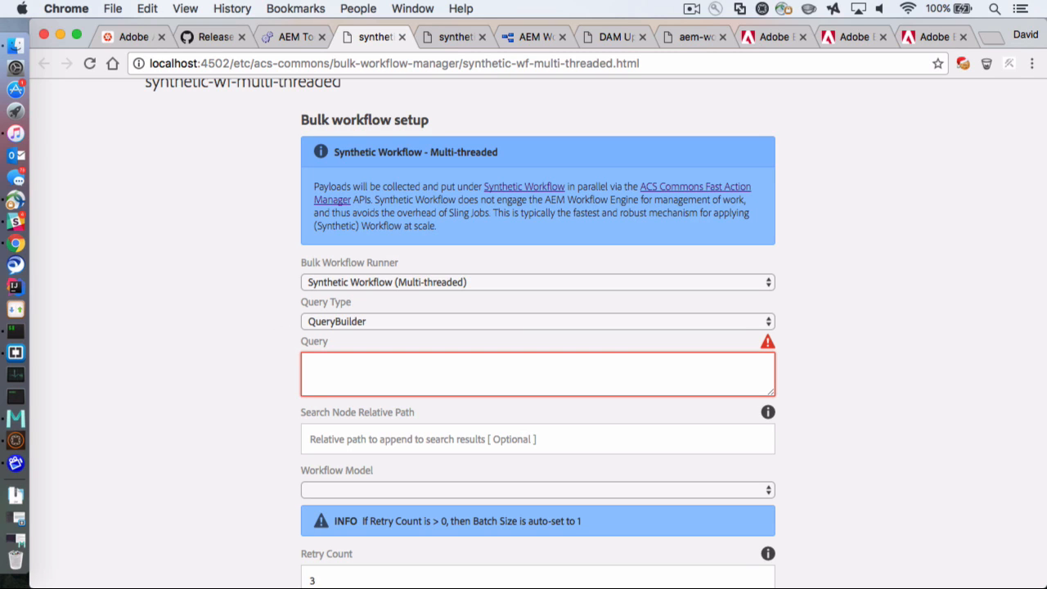
text(type=dam:Asset)
key(Return)
text(path=/content/dam)
key(Return)
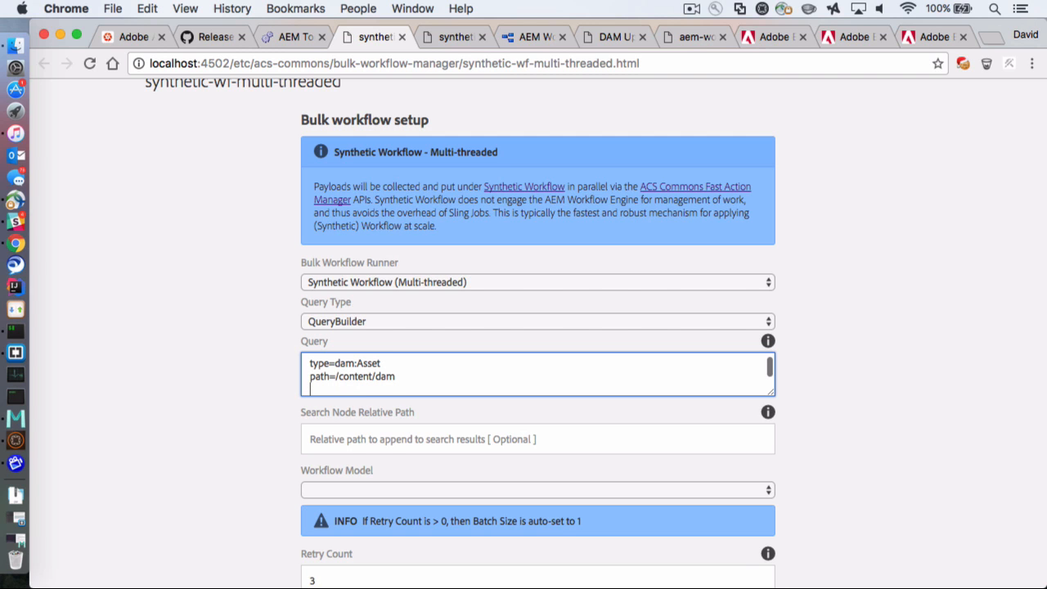
text(p.limit=100)
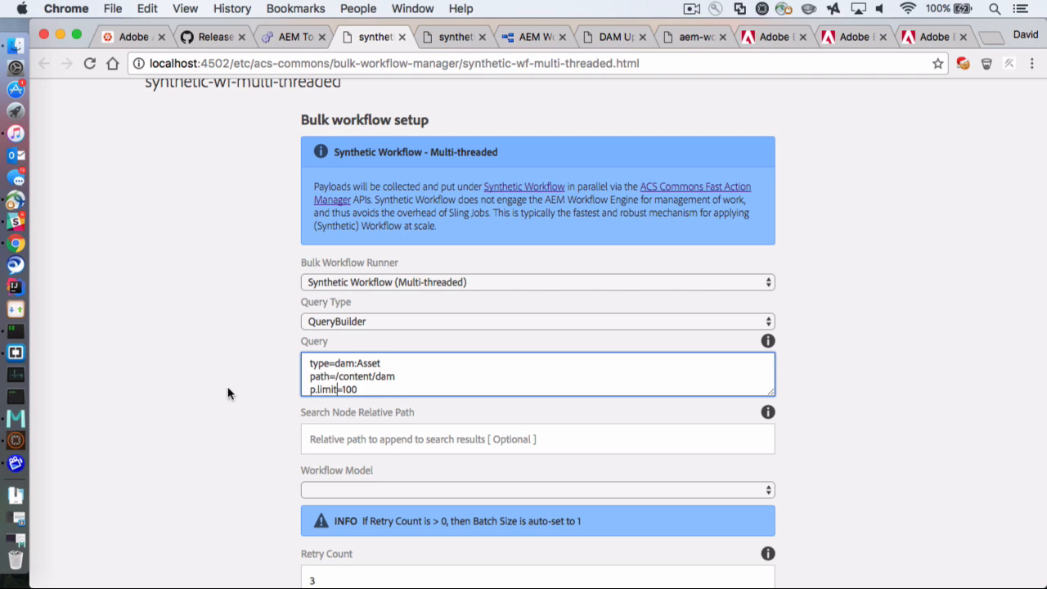
Set the Workflow Model of synthetic-wf-multi-threaded to DAM Update Asset ( Transient )
scroll(238, 401, down, 1)
click(340, 465)
scroll(336, 470, down, 7)
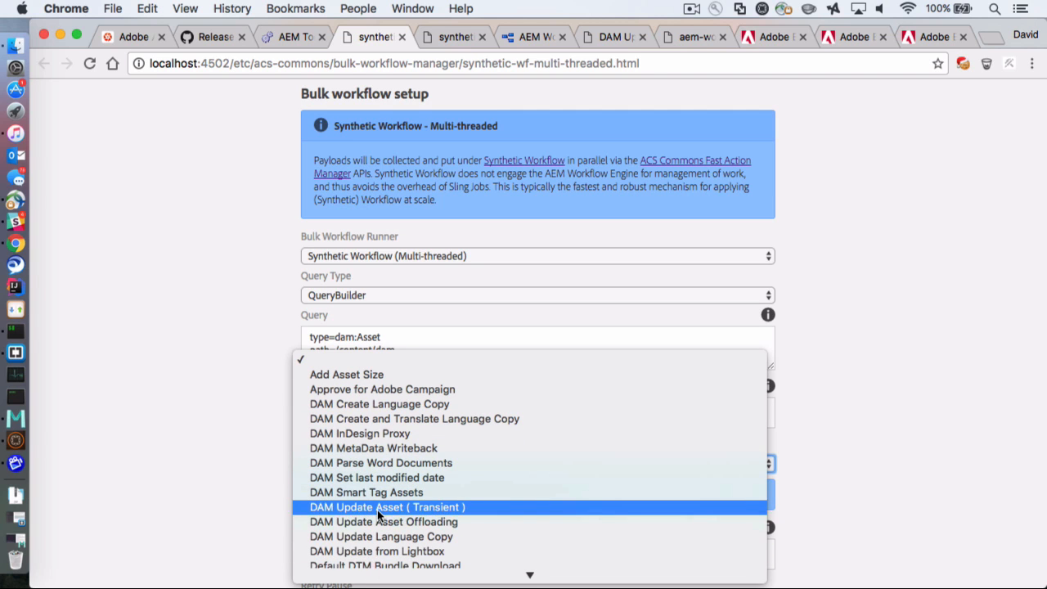
click(377, 510)
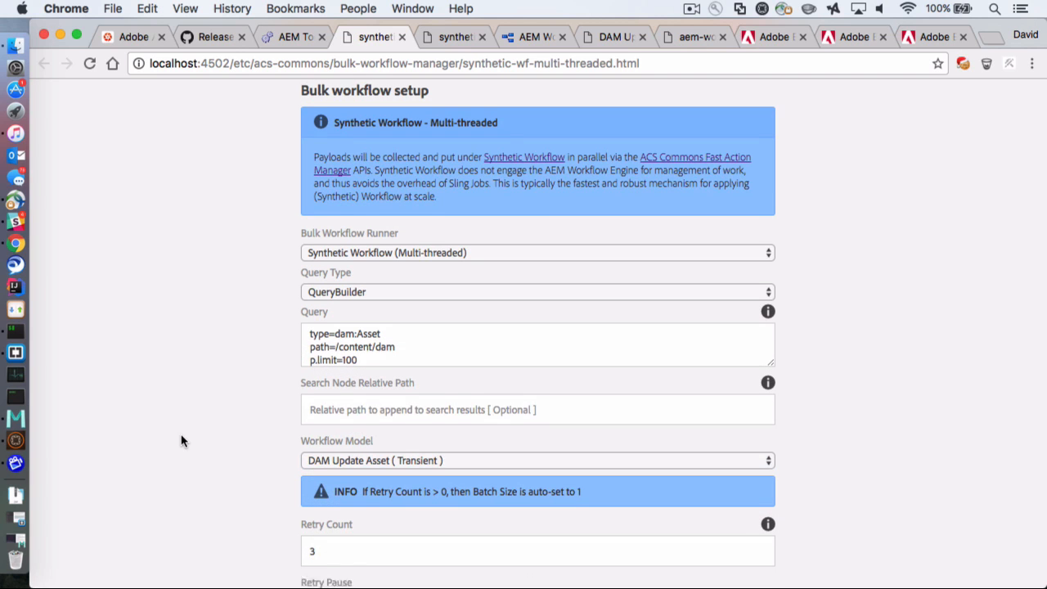
Set the Retry Count of synthetic-wf-multi-threaded to 0
scroll(182, 437, down, 1)
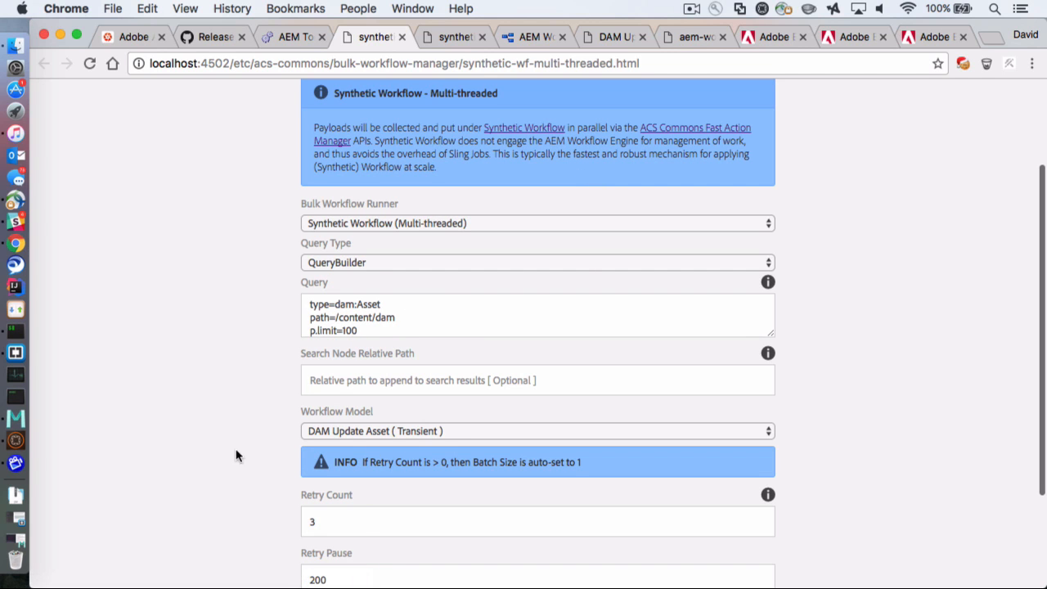
scroll(224, 424, down, 2)
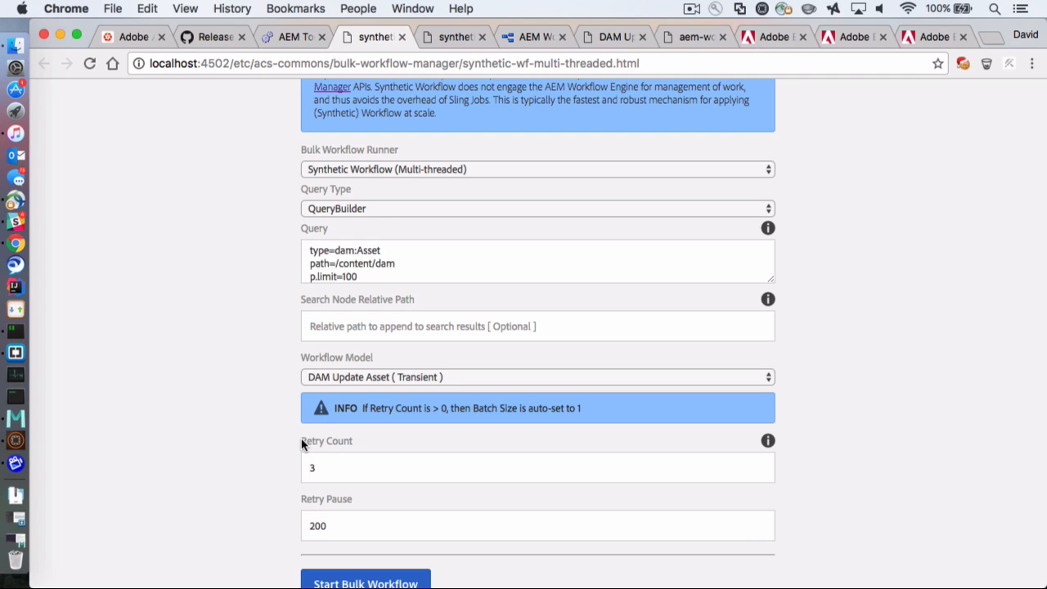
click(342, 467)
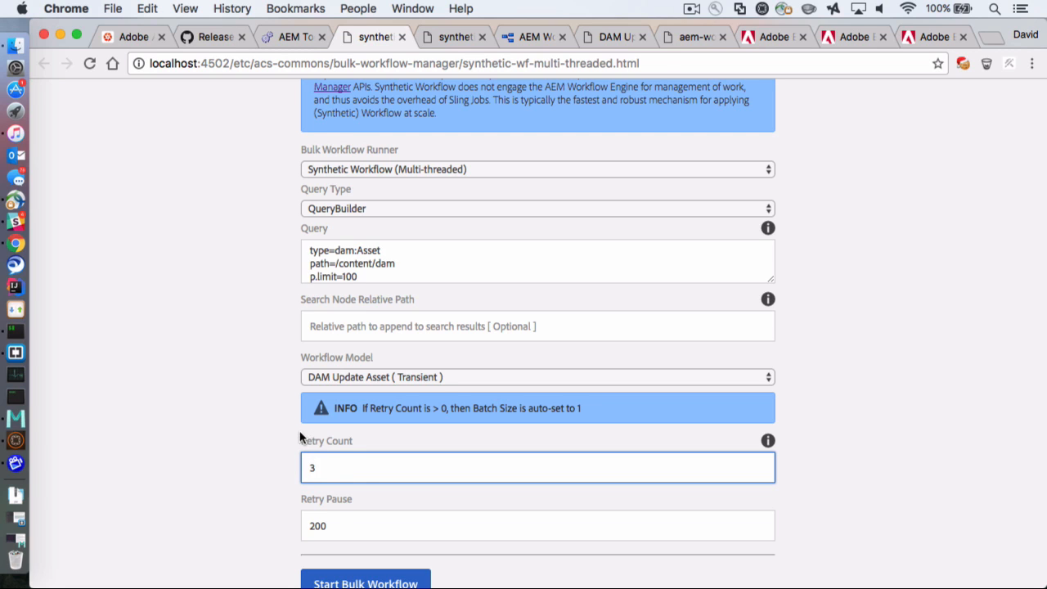
scroll(269, 467, down, 1)
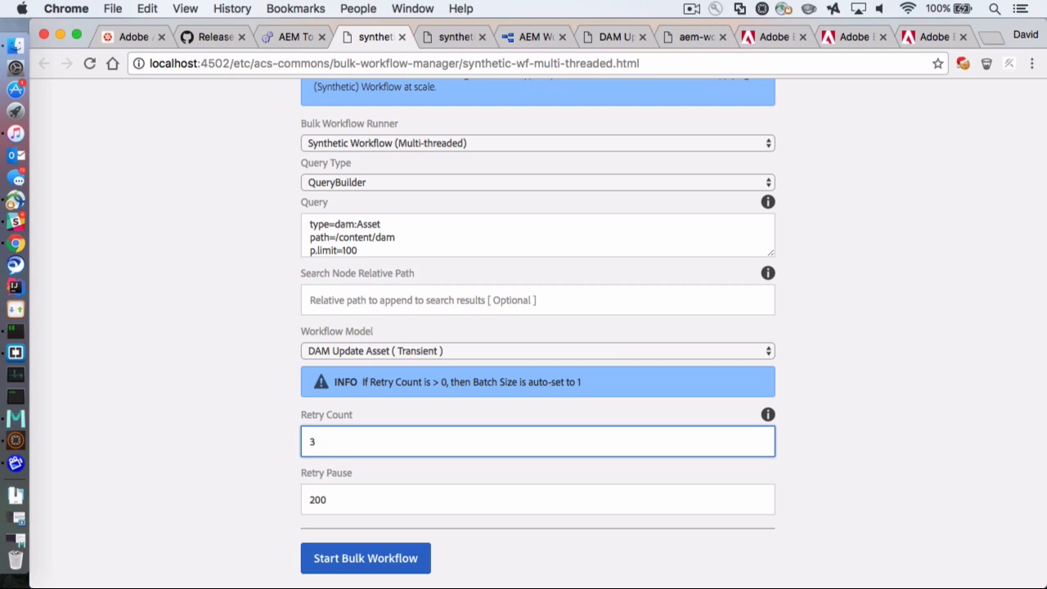
key(BackSpace)
text(0)
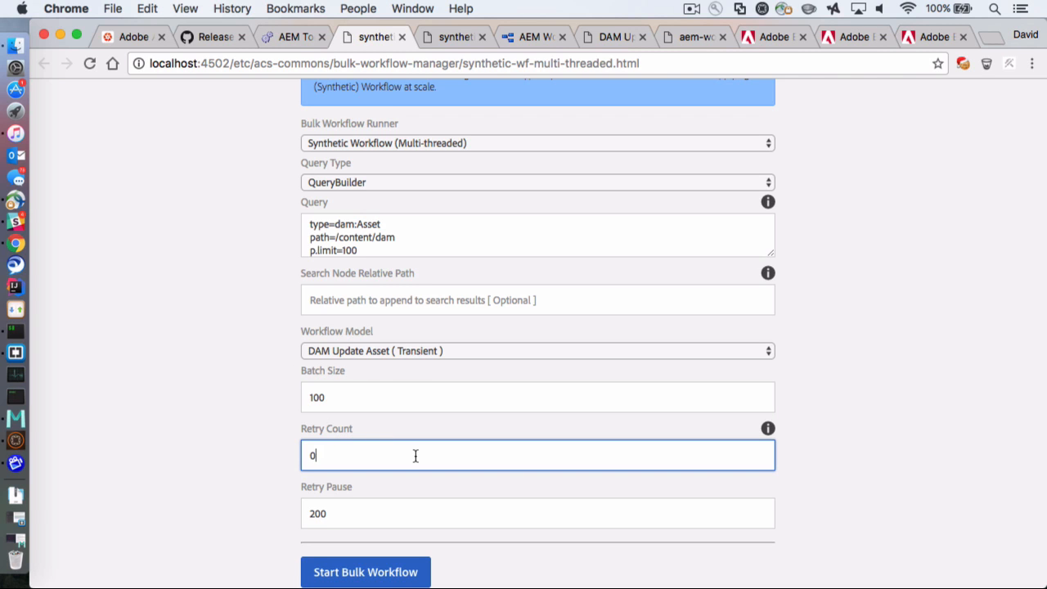
Set the Retry Count of the synthetic-wf-multi-threaded job to 3
key(BackSpace)
text(3)
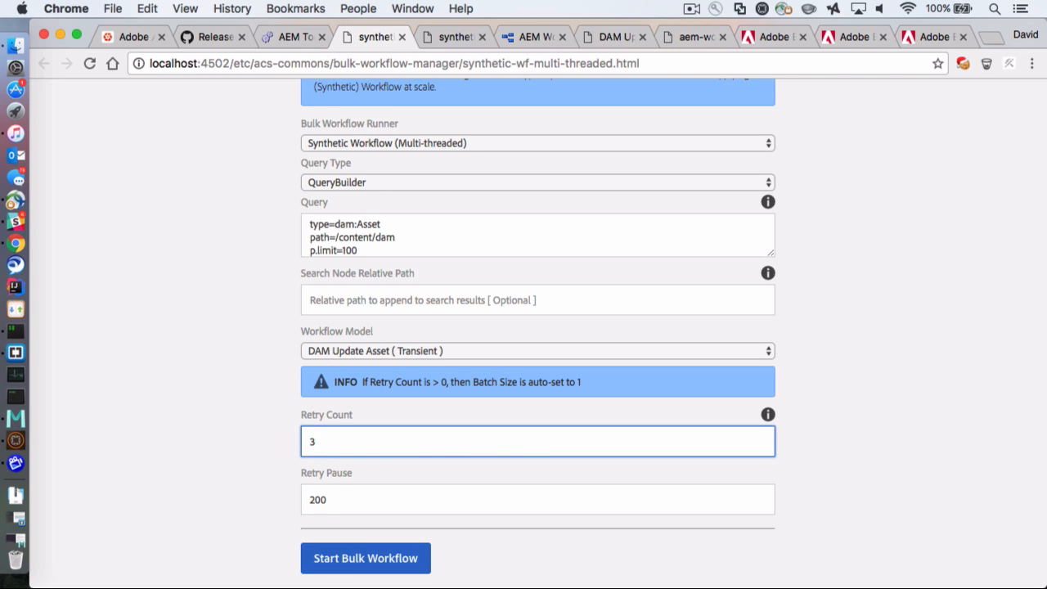
click(215, 448)
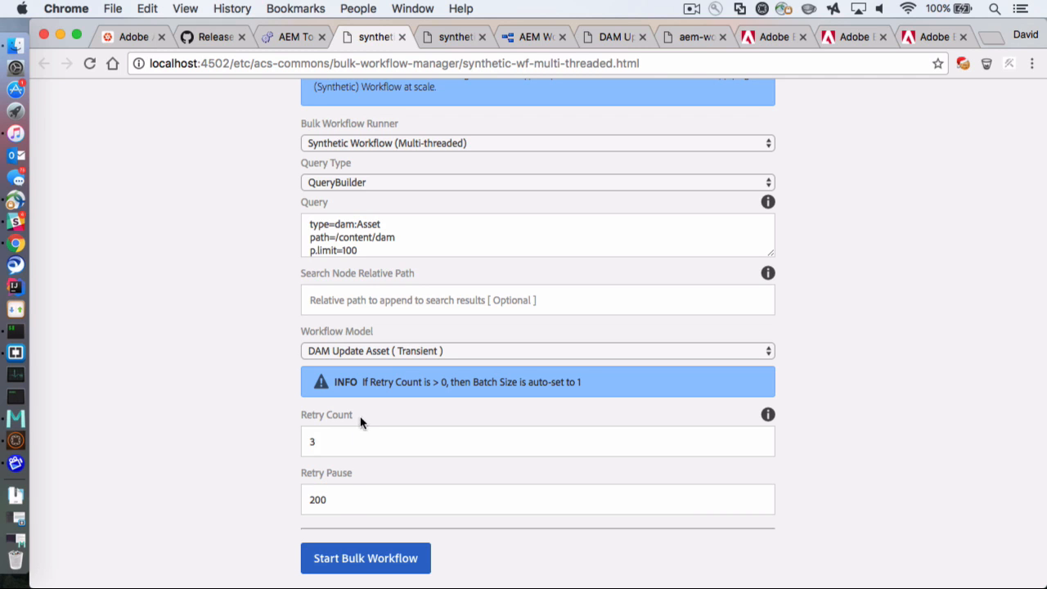
Start the synthetic-wf-multi-threaded bulk workflow and review its Bulk Workflow Execution Summary
click(342, 501)
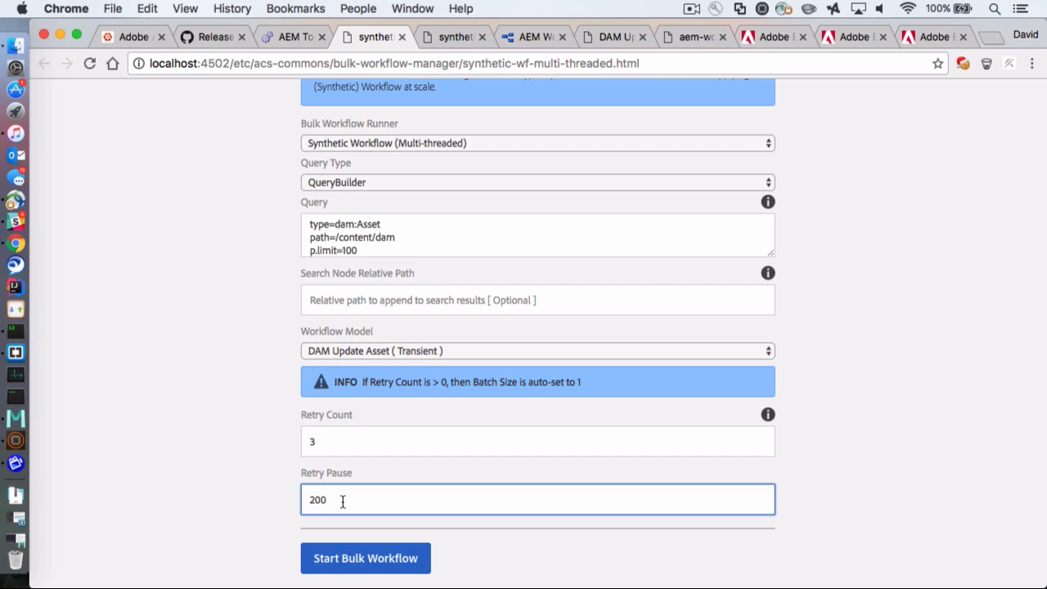
scroll(342, 501, down, 2)
click(352, 565)
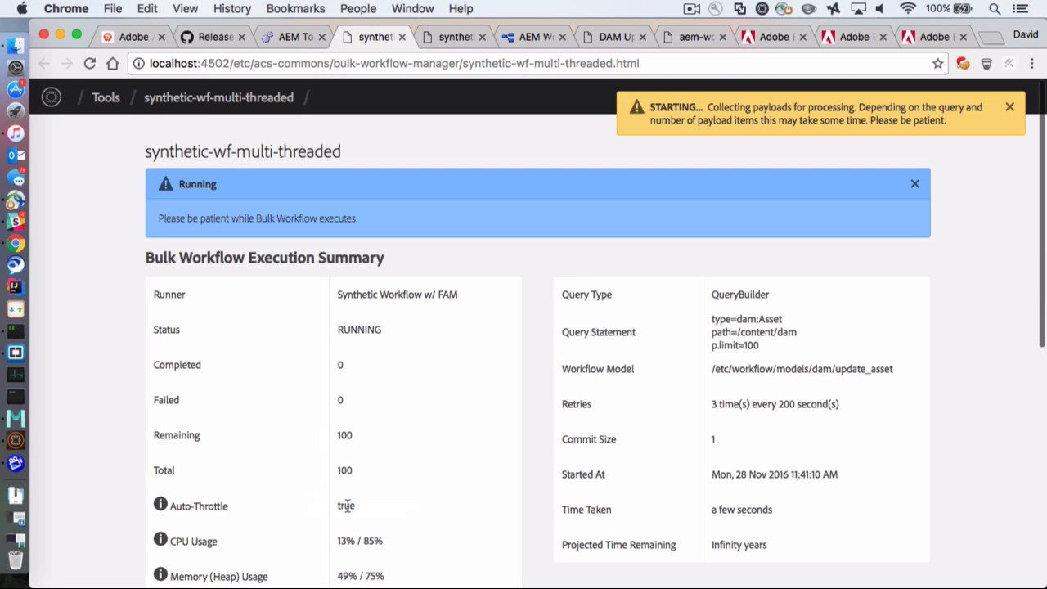
scroll(396, 409, down, 2)
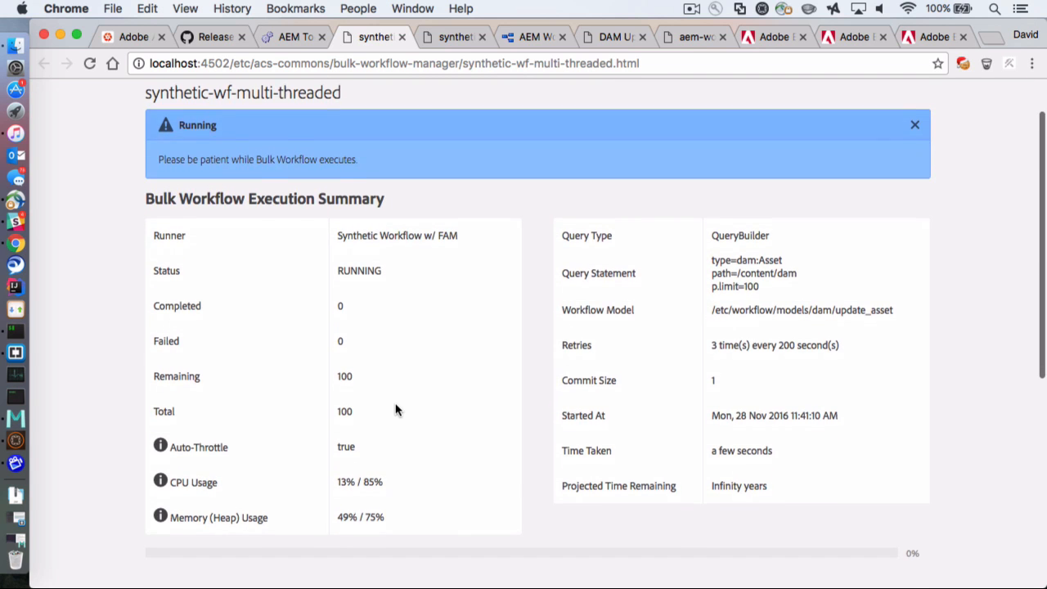
scroll(396, 410, down, 3)
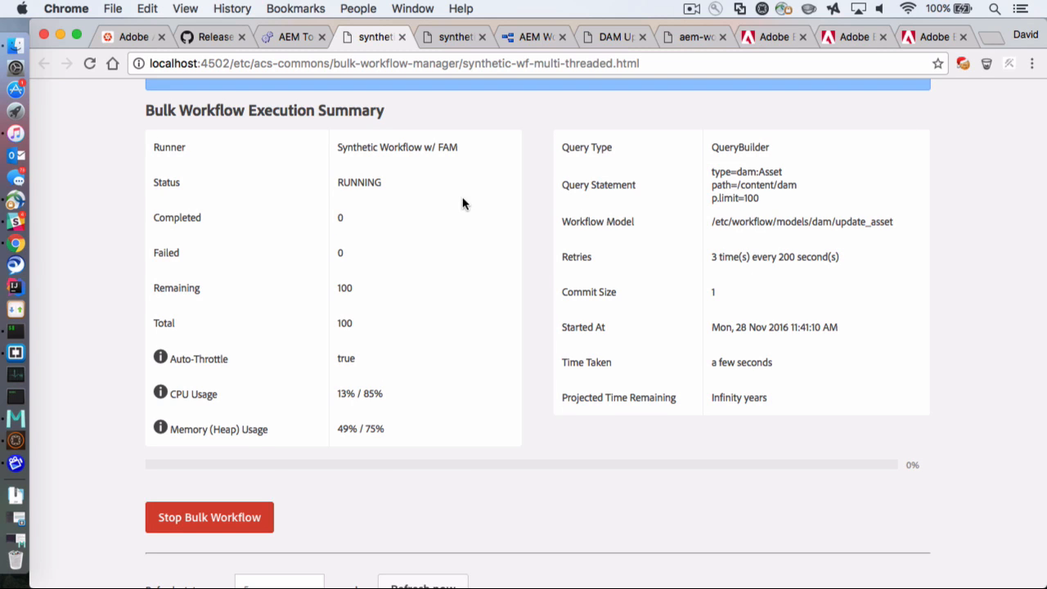